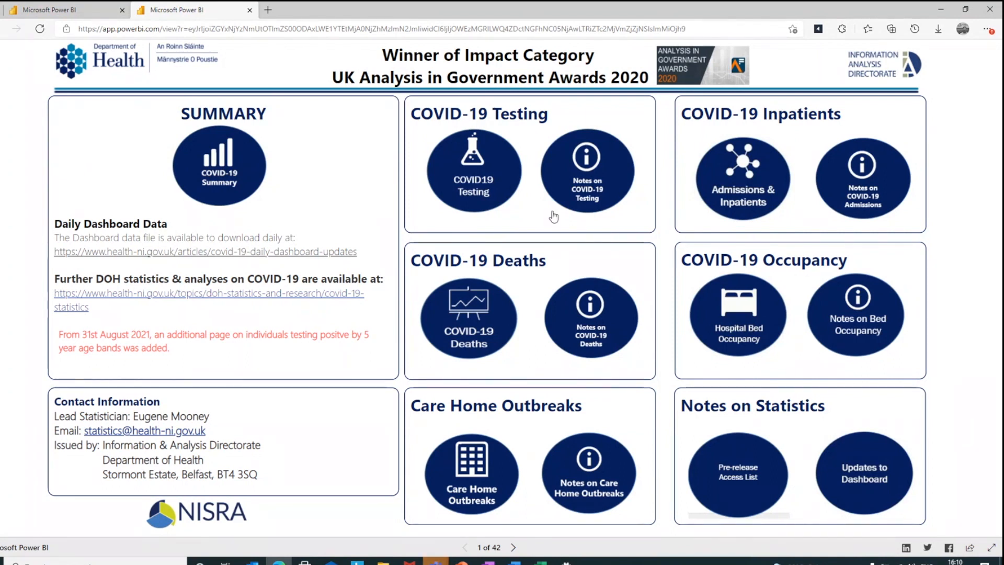
- Explore the example dashboards by opening the COVID-19 Testing page and filtering the PAHO vaccine deliveries map by Brazil and Mexico
click(476, 171)
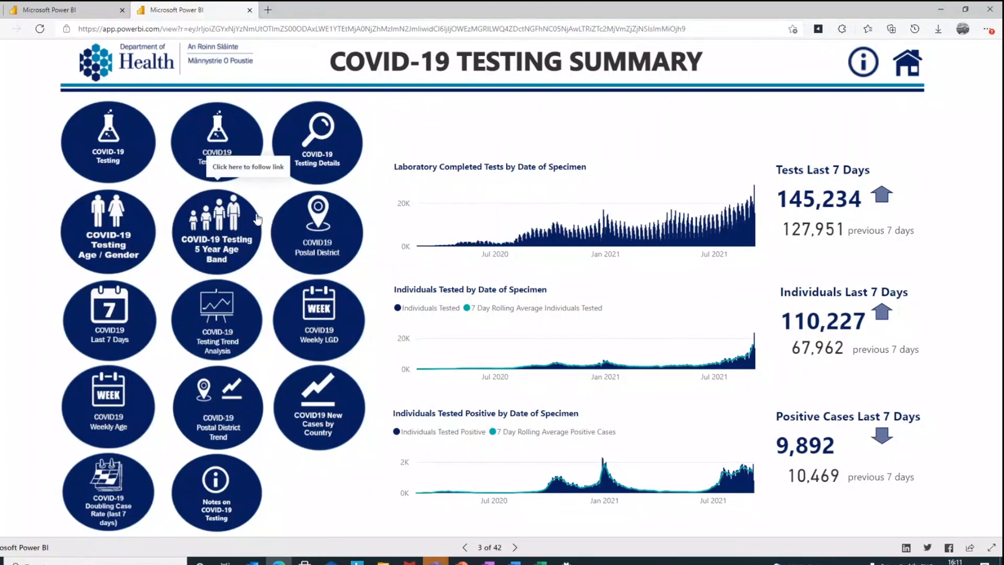
click(81, 11)
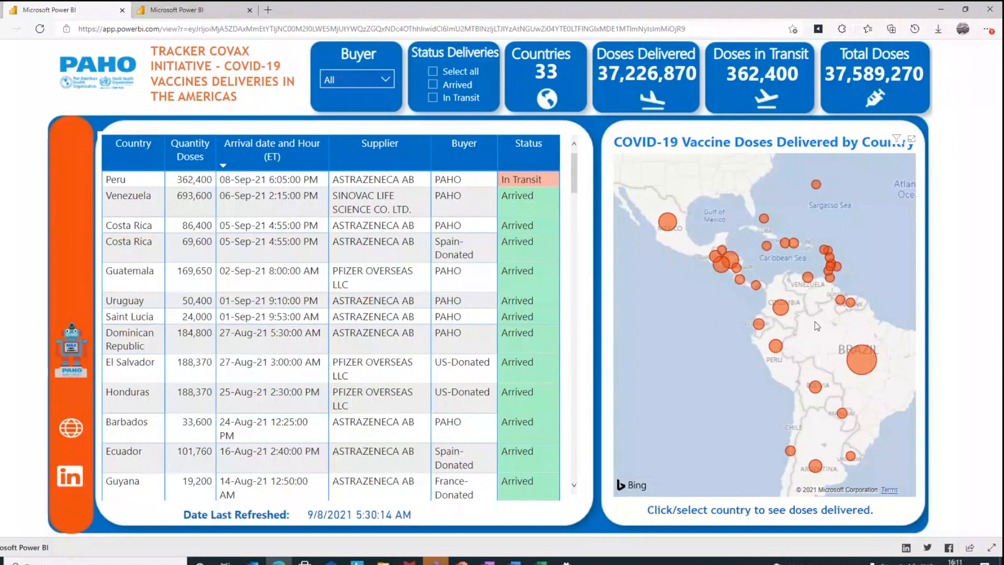
click(861, 360)
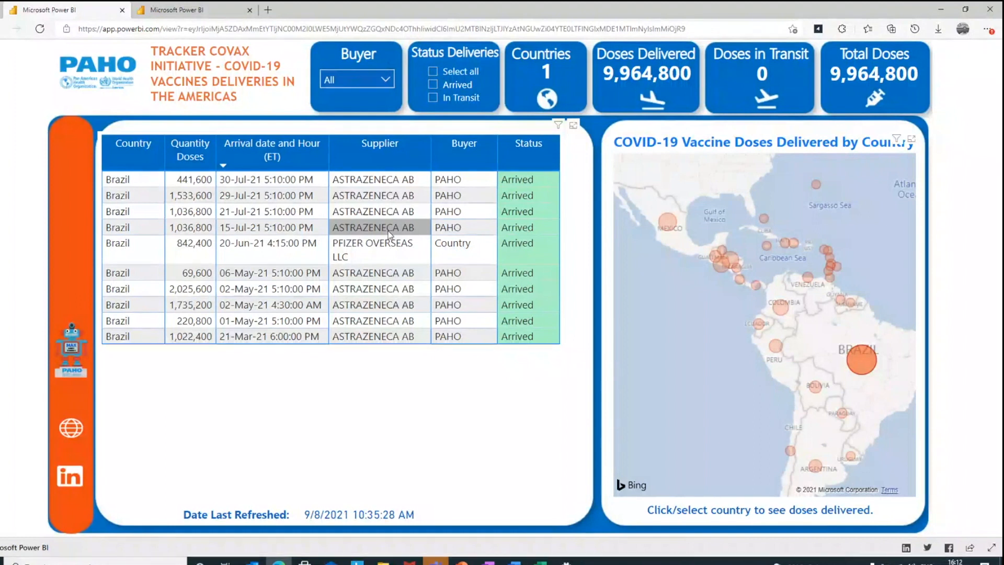
click(672, 225)
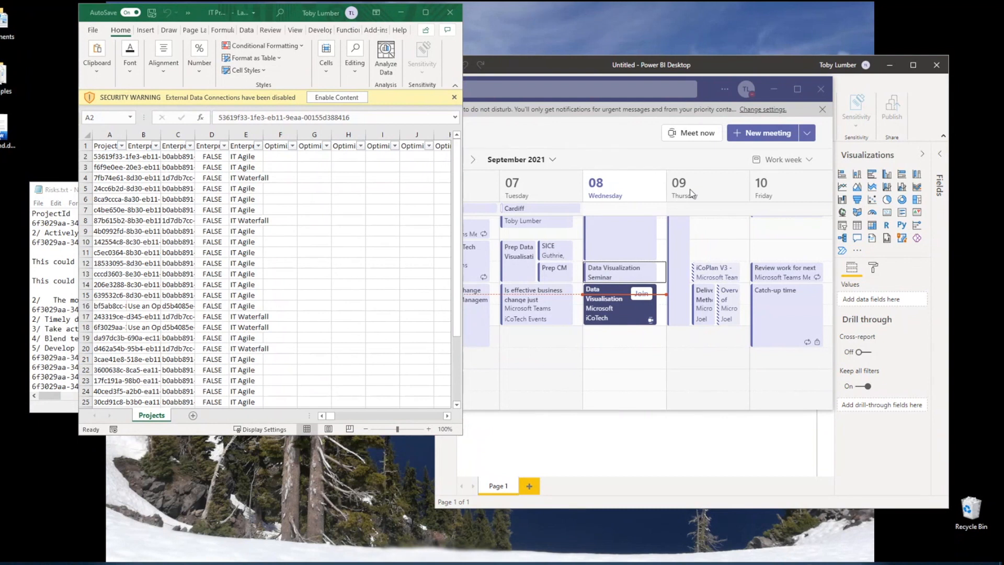
- Minimize Power BI Desktop and Teams, look across the columns of IT Project.xlsx in Excel, and close the workbook
click(890, 65)
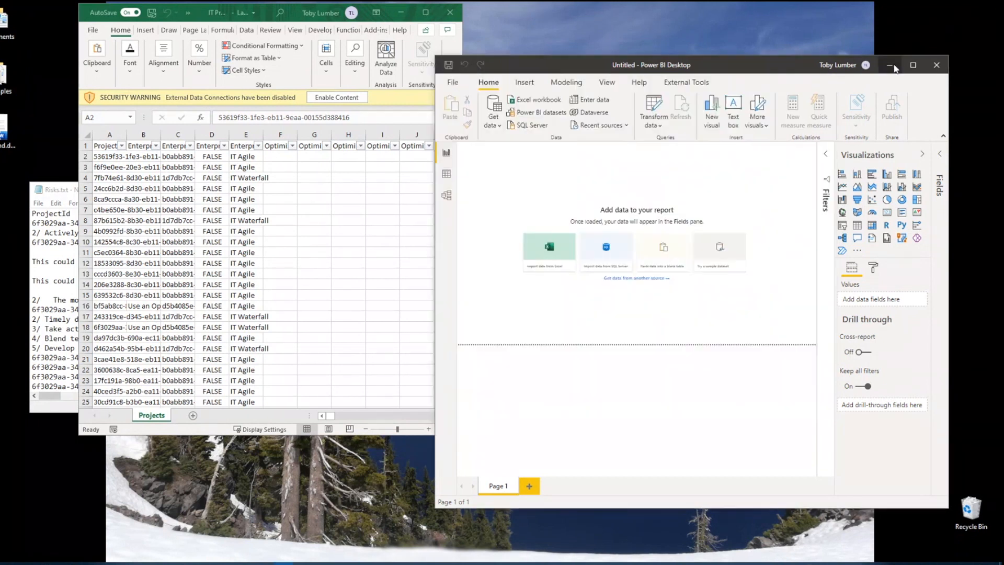
click(774, 89)
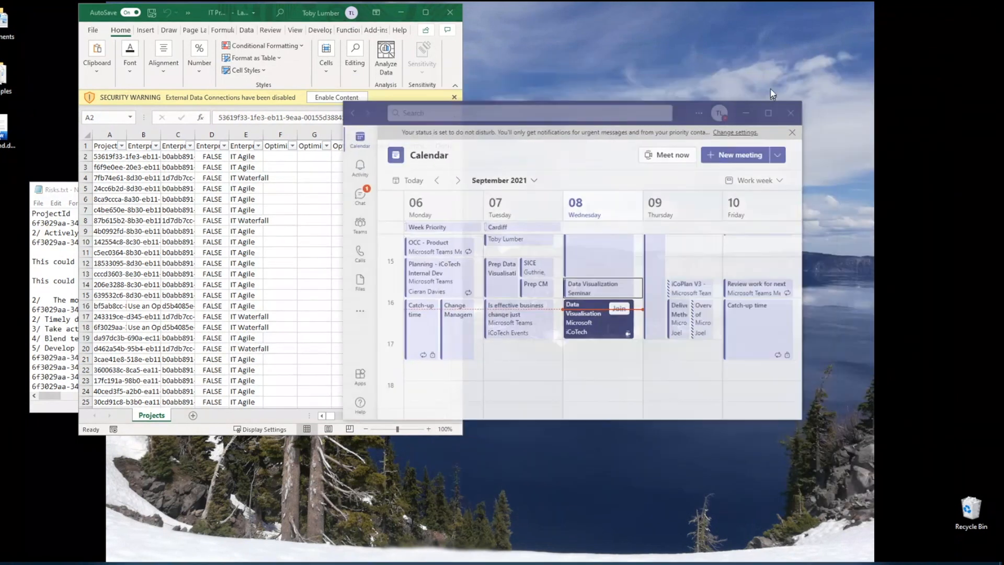
drag(211, 13, 476, 2)
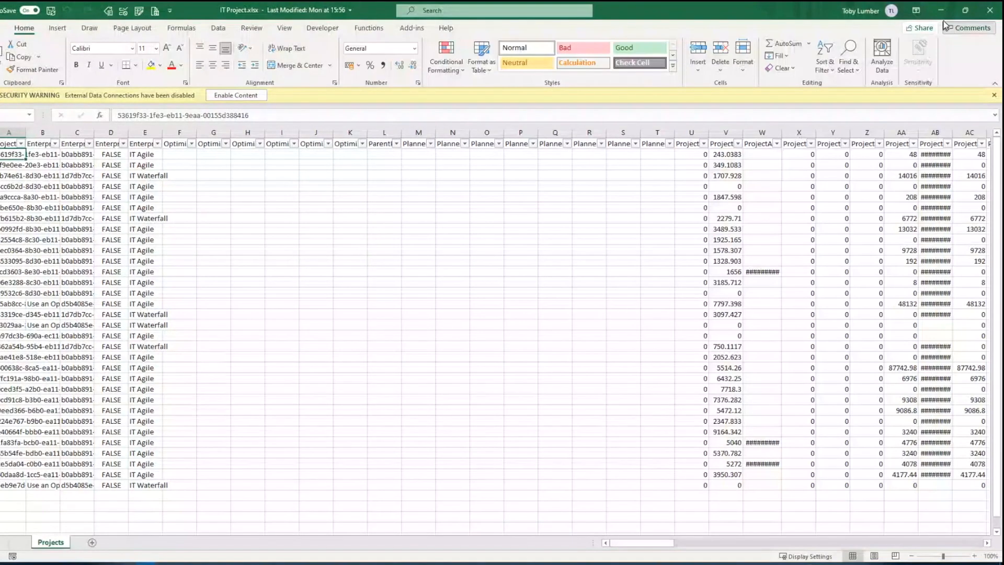
drag(643, 543, 665, 545)
click(990, 10)
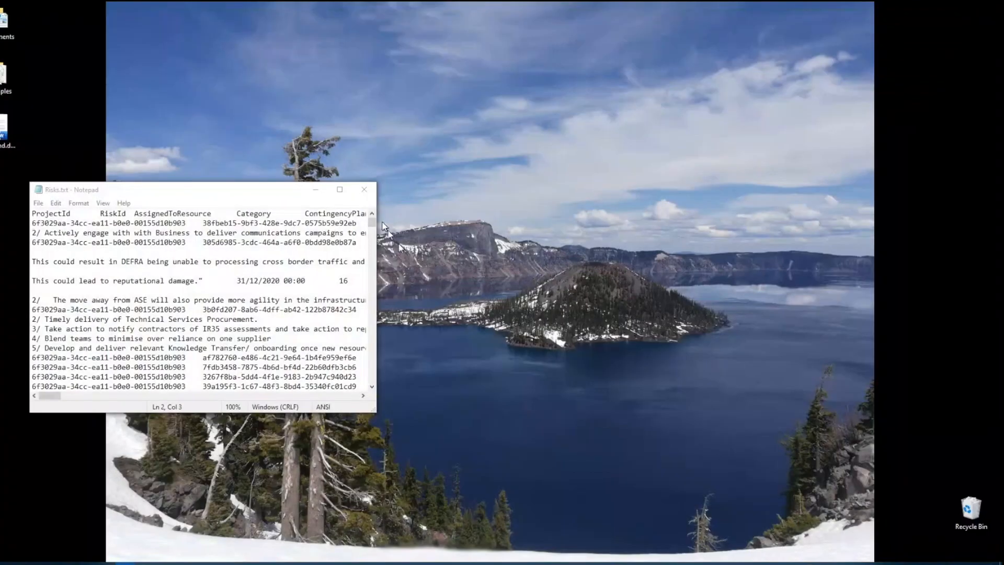
- Look through the Risks.txt data in Notepad and close the file
mouse_move(372, 222)
mouse_down()
mouse_move(375, 388)
mouse_move(372, 222)
mouse_up()
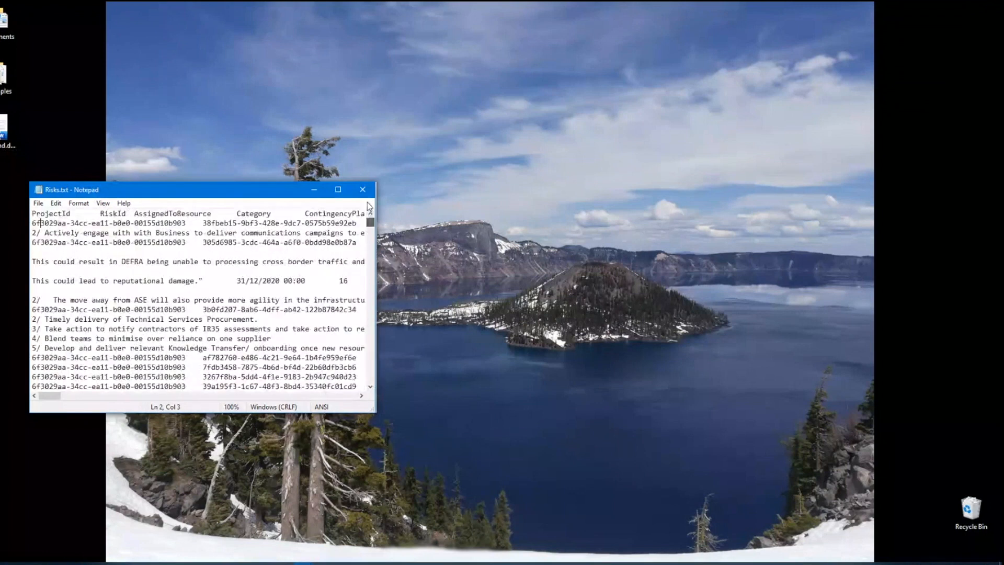
click(366, 192)
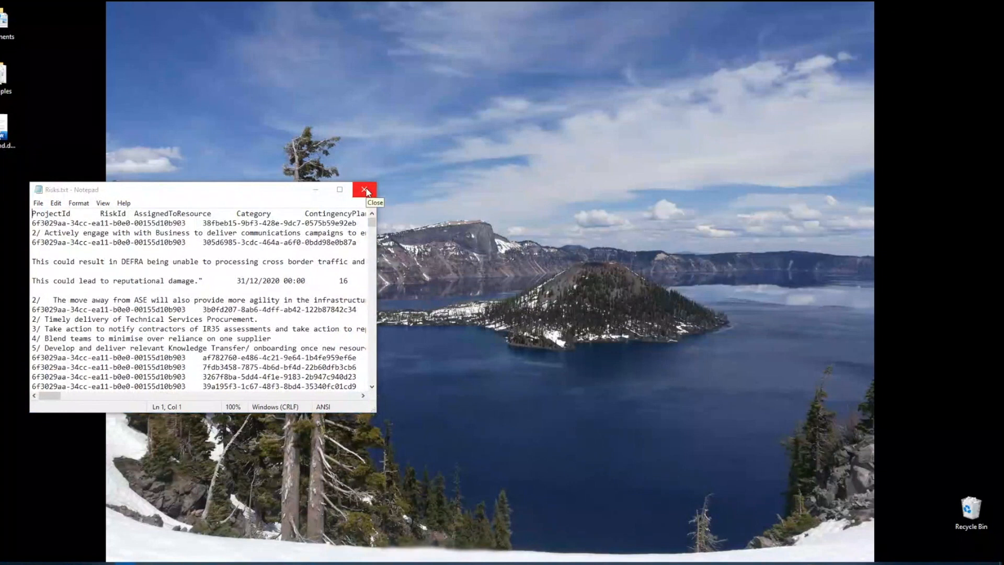
click(365, 190)
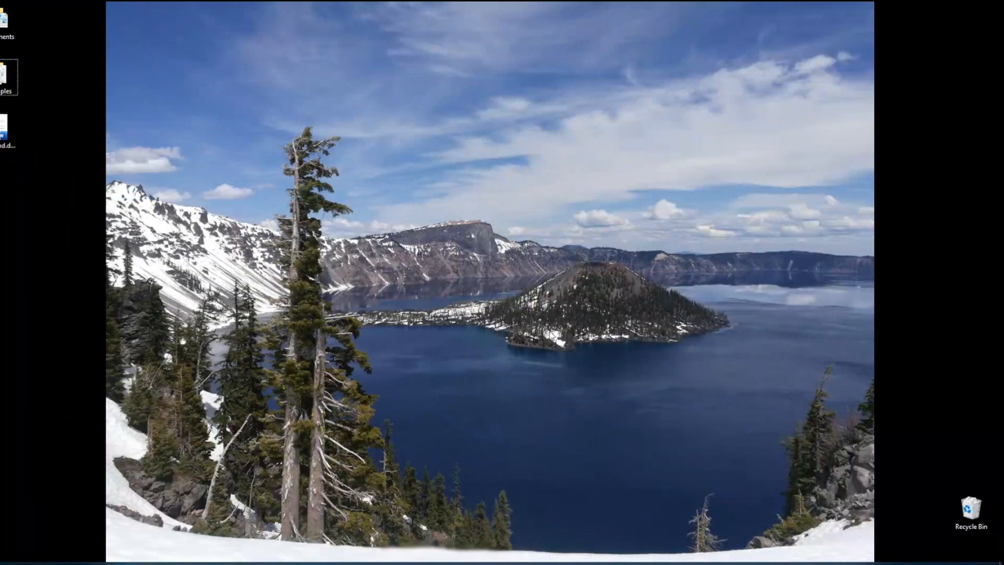
- Switch to the blank report in Power BI Desktop and look at the available data transformation options
click(930, 540)
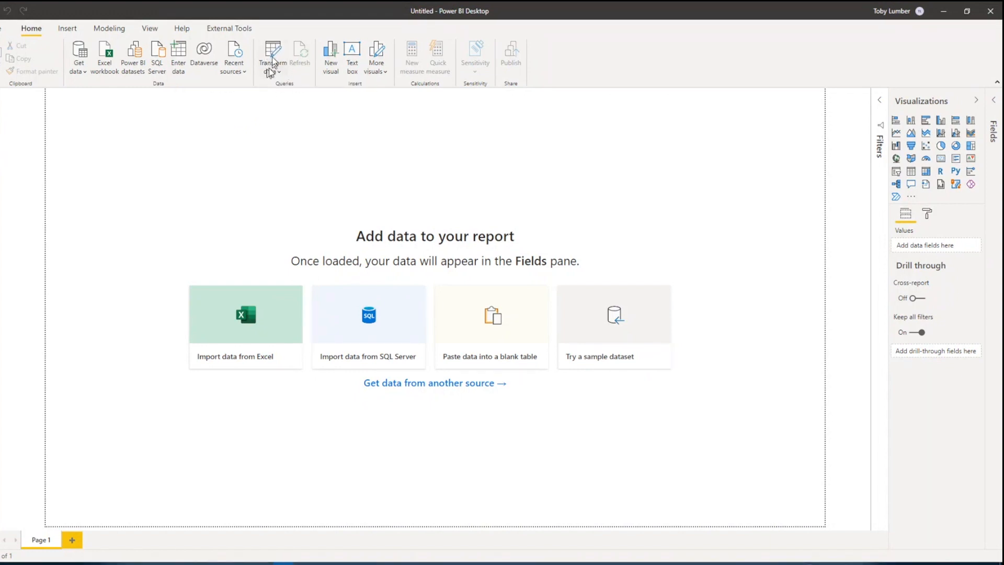
click(279, 76)
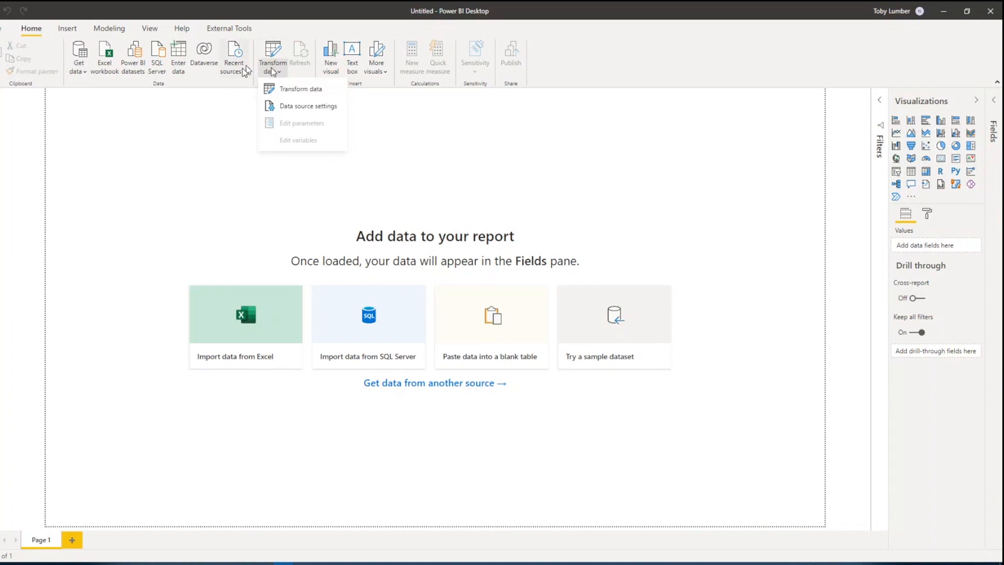
click(163, 183)
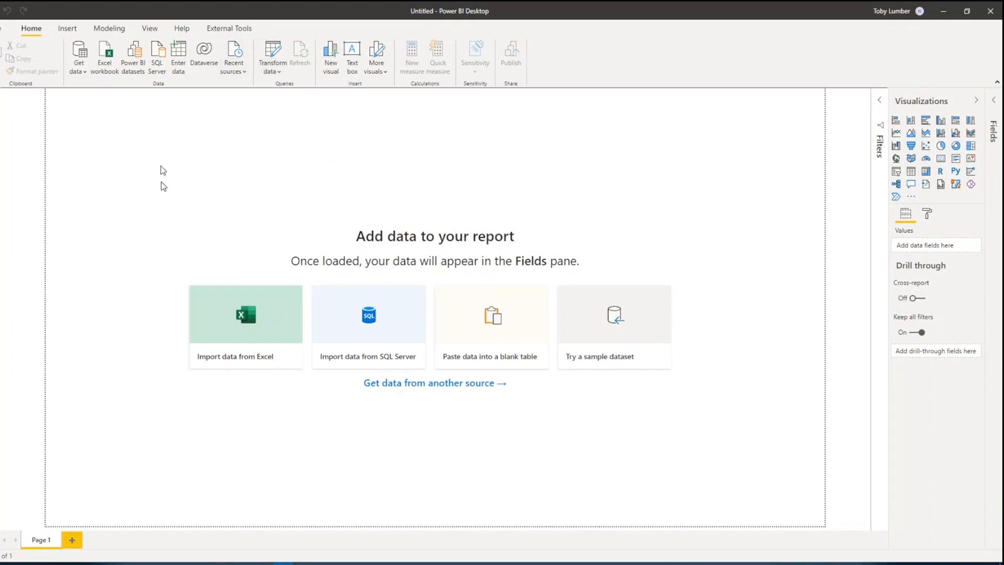
- Connect to the Excel workbook IT Project.xlsx in the Examples folder and select its Projects sheet
click(102, 59)
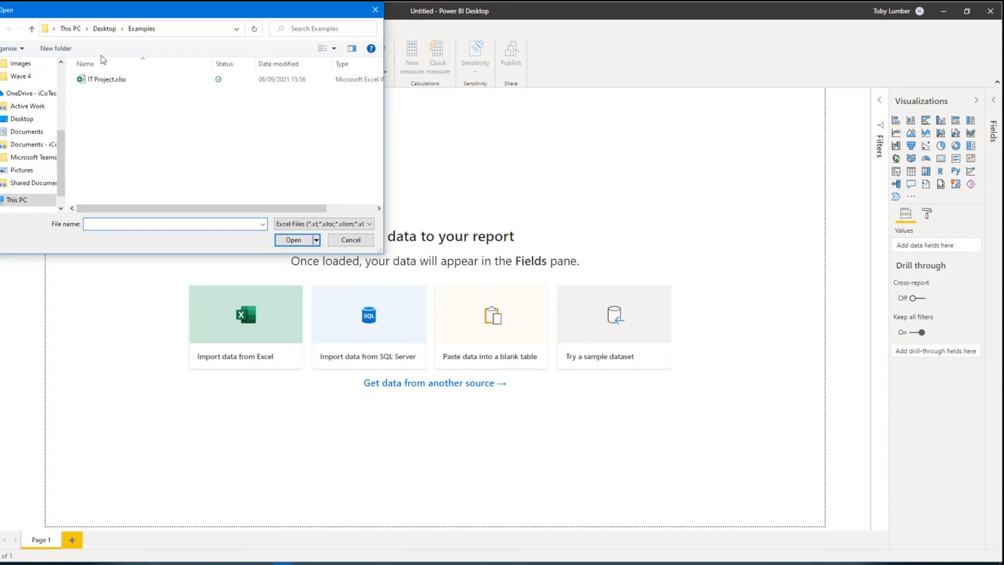
click(103, 80)
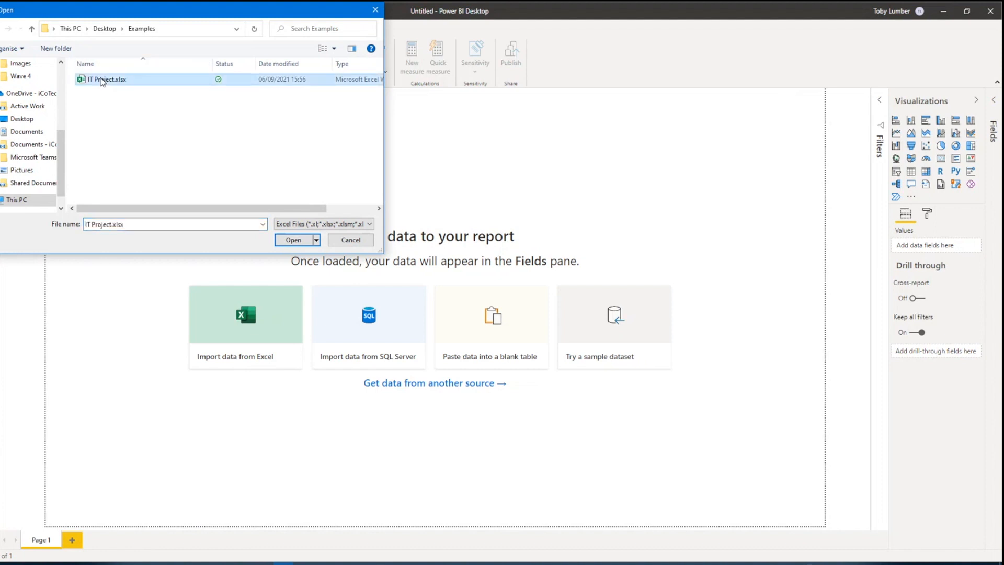
click(296, 240)
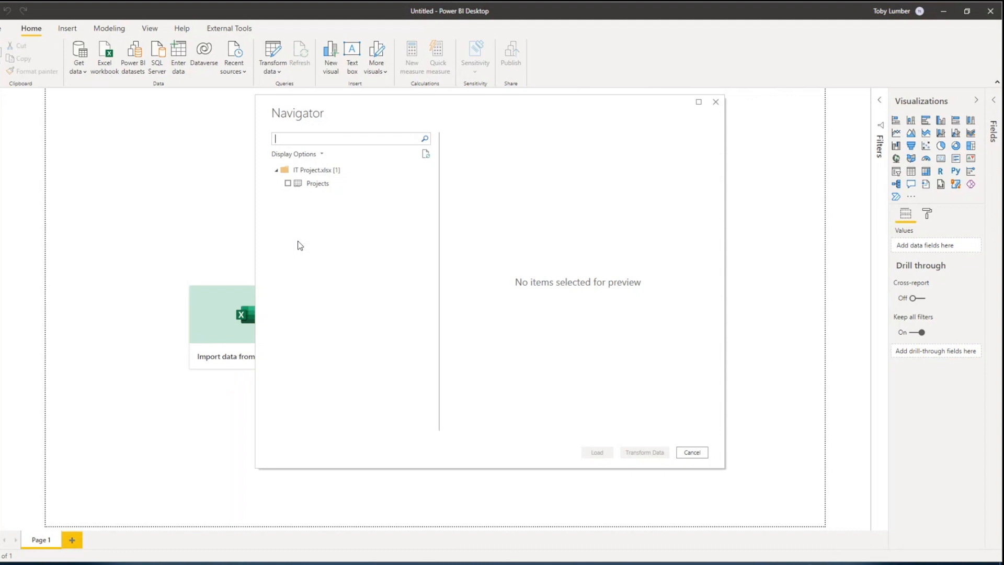
click(287, 184)
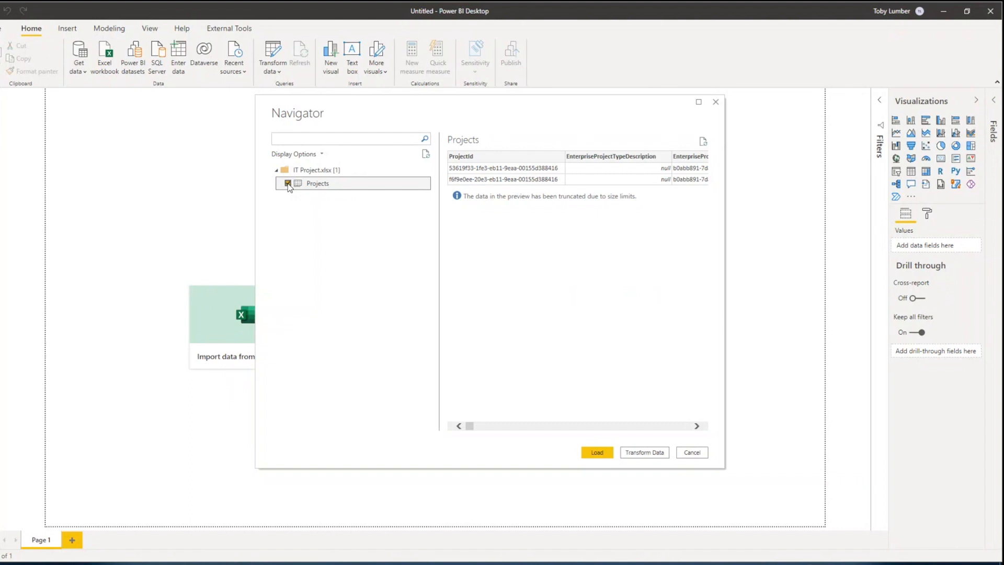
- Preview the columns of the Projects sheet and open it in the Power Query Editor for transformation
click(590, 426)
click(591, 425)
click(591, 426)
click(591, 426)
click(591, 426)
click(591, 426)
drag(517, 426, 471, 427)
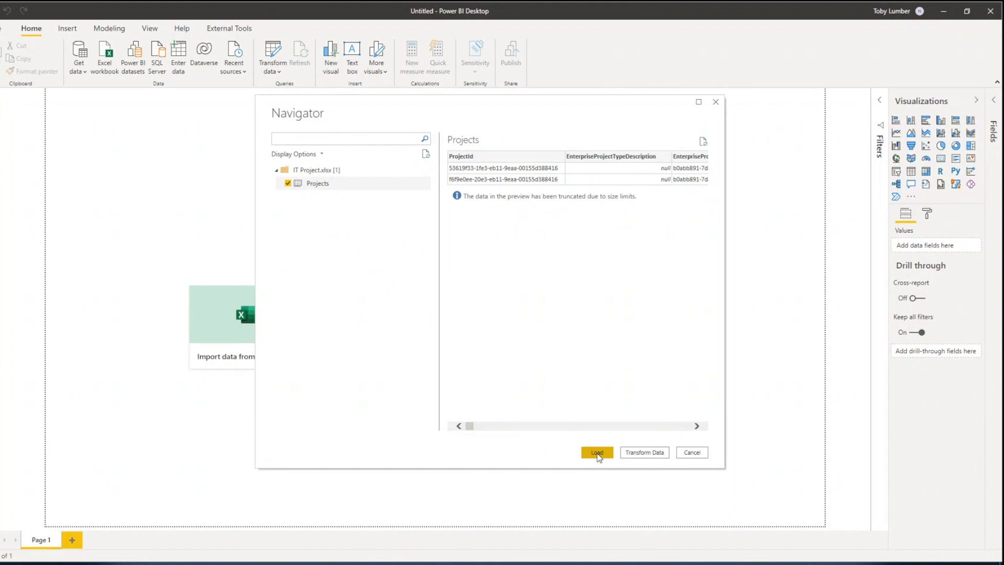
click(657, 454)
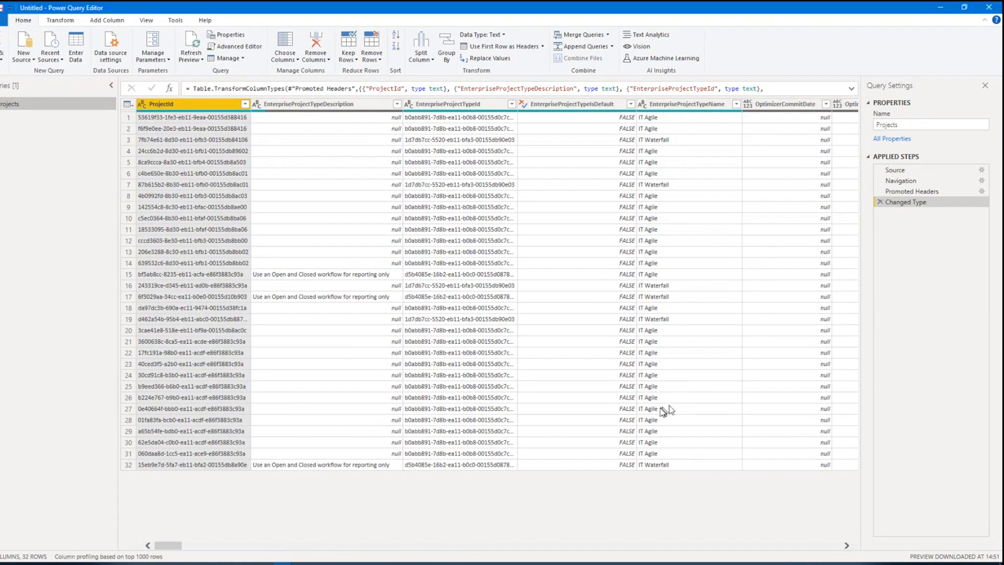
click(61, 20)
click(107, 19)
click(146, 20)
click(175, 20)
click(27, 21)
- Review the applied steps Promoted Headers, Navigation and Changed Type of the Projects query and look across its columns
click(928, 192)
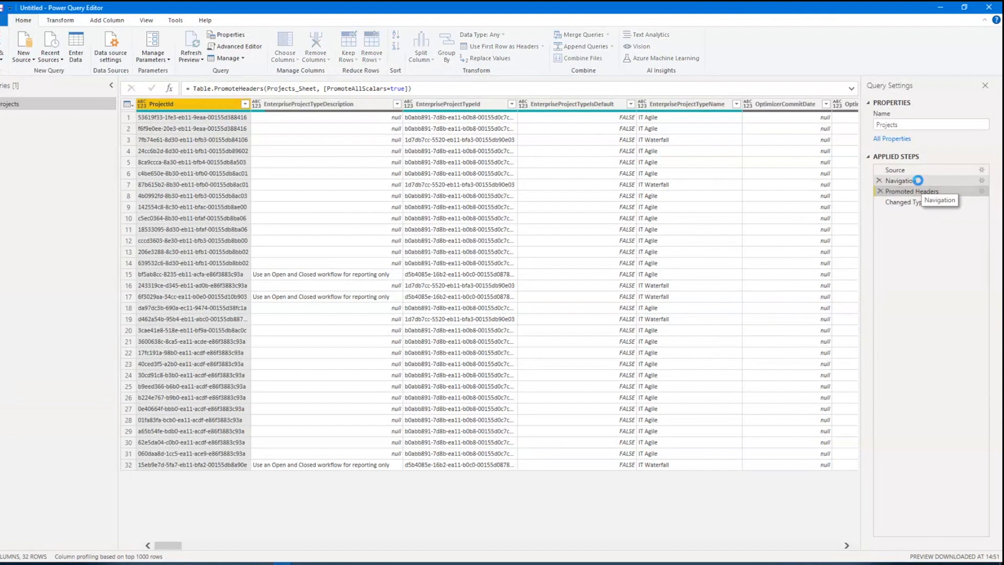
click(918, 181)
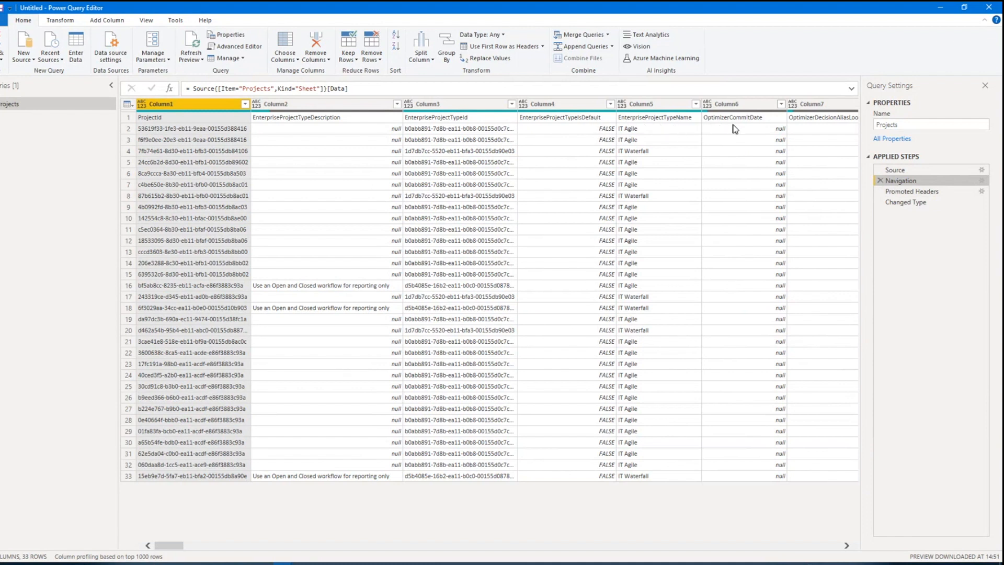
click(902, 194)
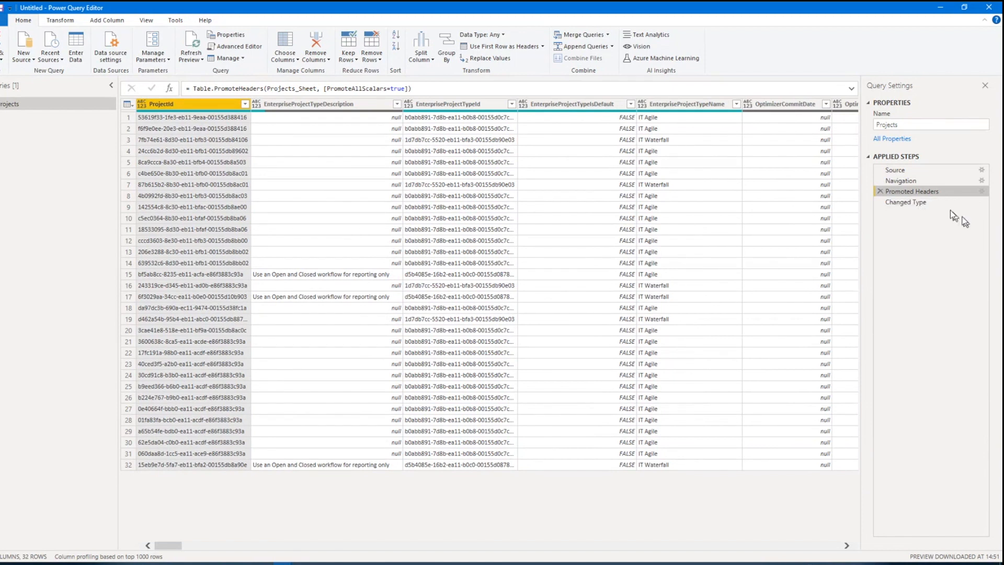
click(921, 206)
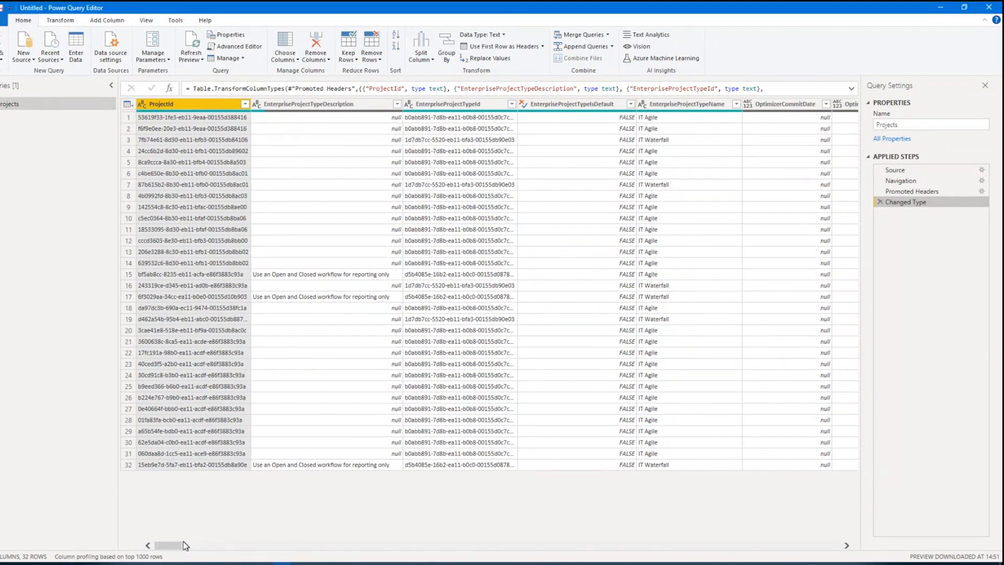
mouse_move(178, 545)
mouse_down()
mouse_move(520, 545)
mouse_move(160, 548)
mouse_up()
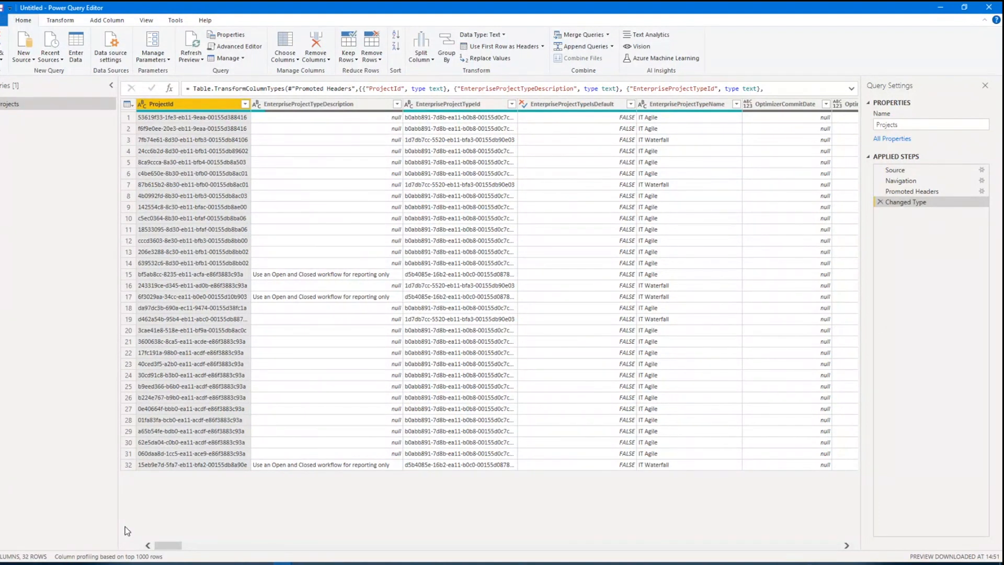
- Start choosing the columns to keep in the Projects query, deselecting all of them and keeping only ProjectId
click(349, 105)
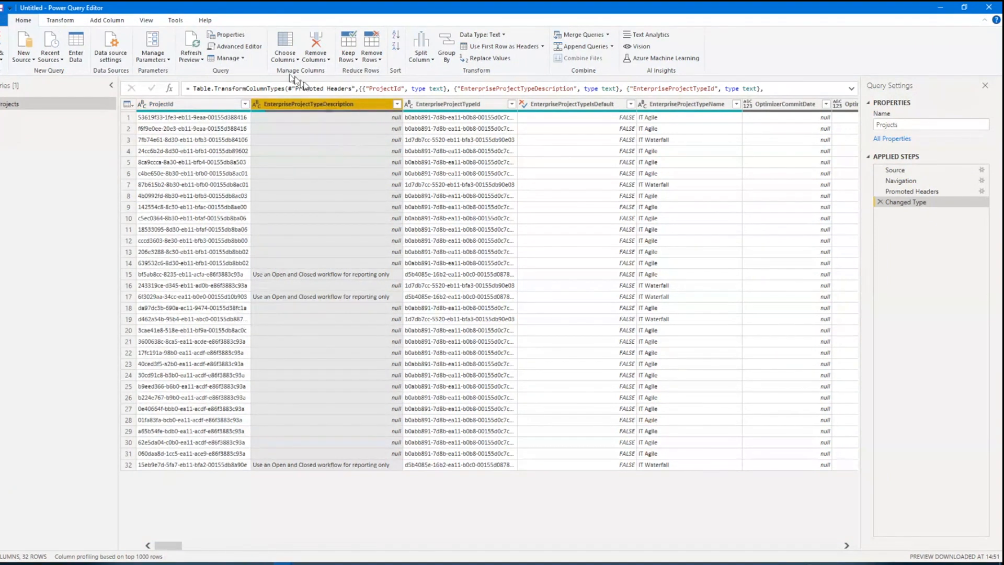
click(284, 42)
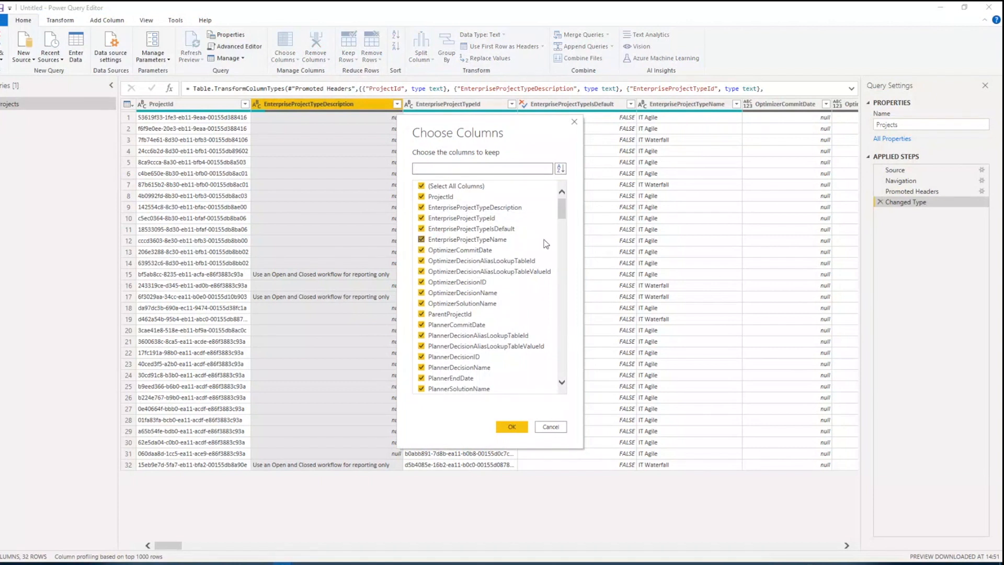
scroll(560, 325, down, 6)
scroll(559, 324, down, 6)
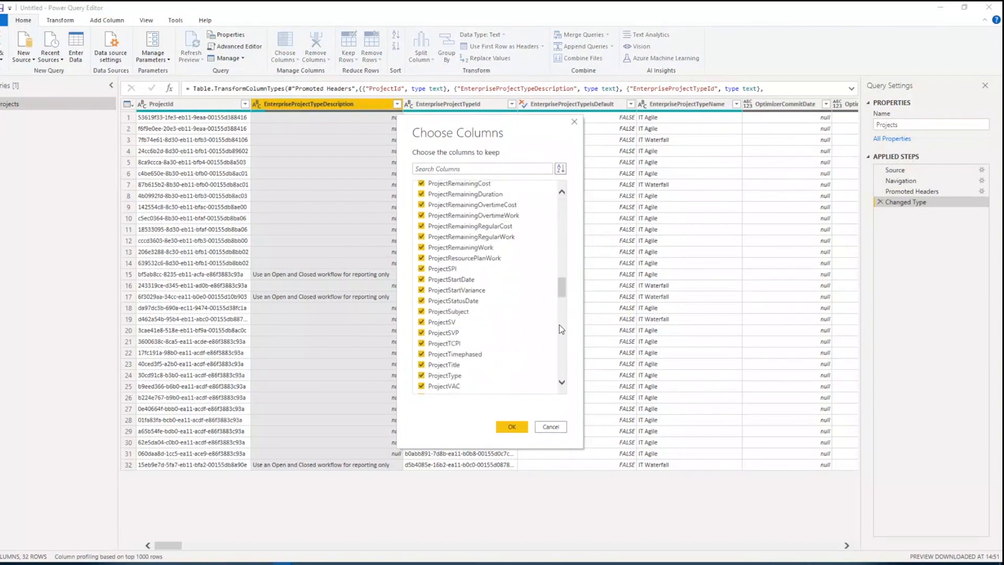
drag(559, 324, 566, 188)
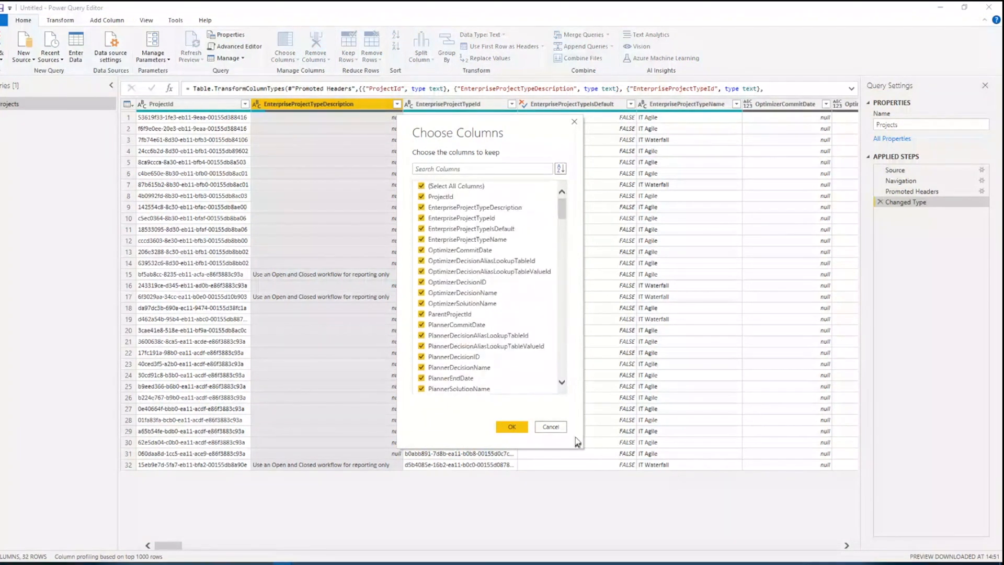
click(442, 186)
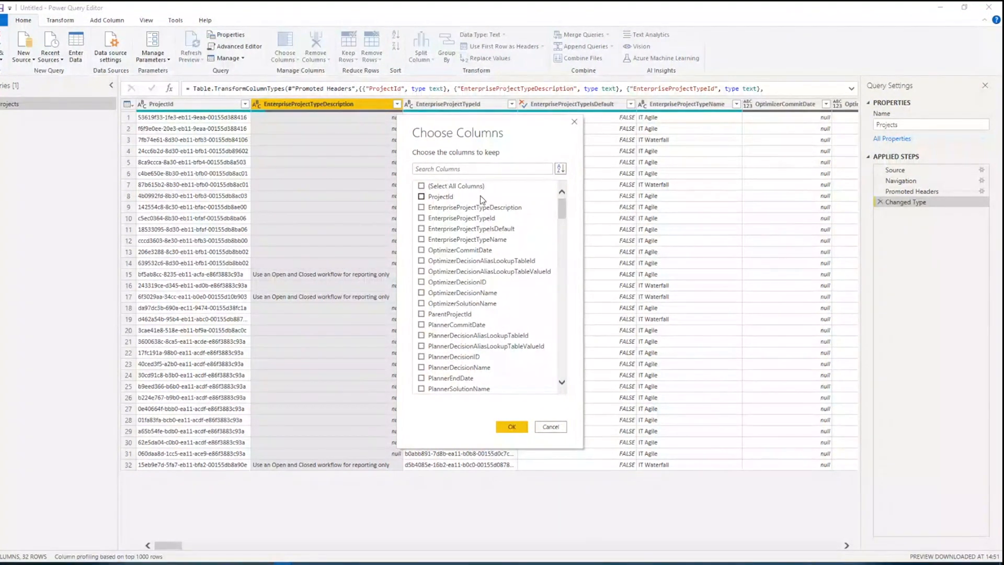
click(440, 198)
- Select a column to keep from a search for "name", and search the column list for "start"
click(434, 170)
text(name)
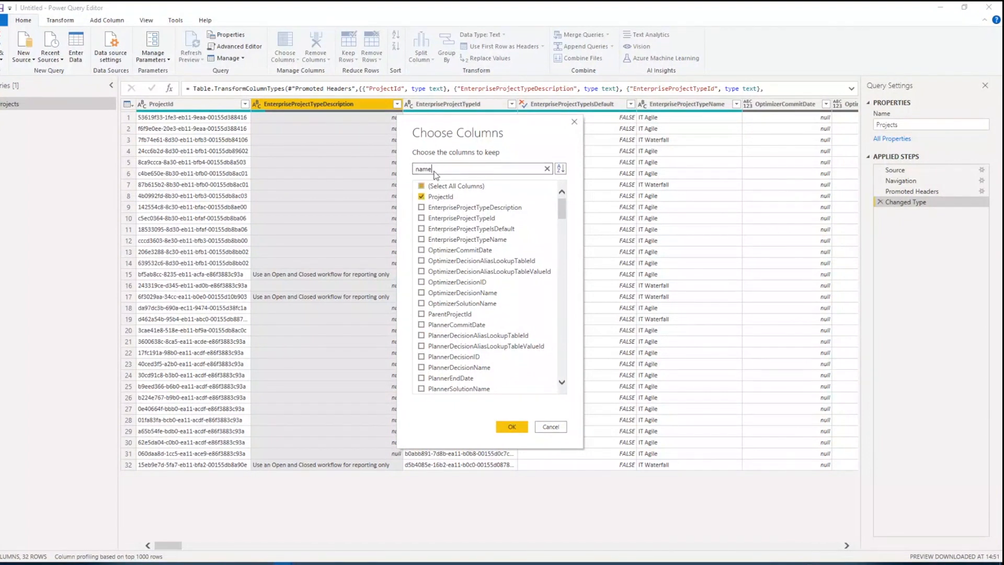
click(441, 292)
double_click(434, 168)
text(start)
- Search the column list for "finish" and select ProjectFinishDate to keep
double_click(423, 169)
text(first)
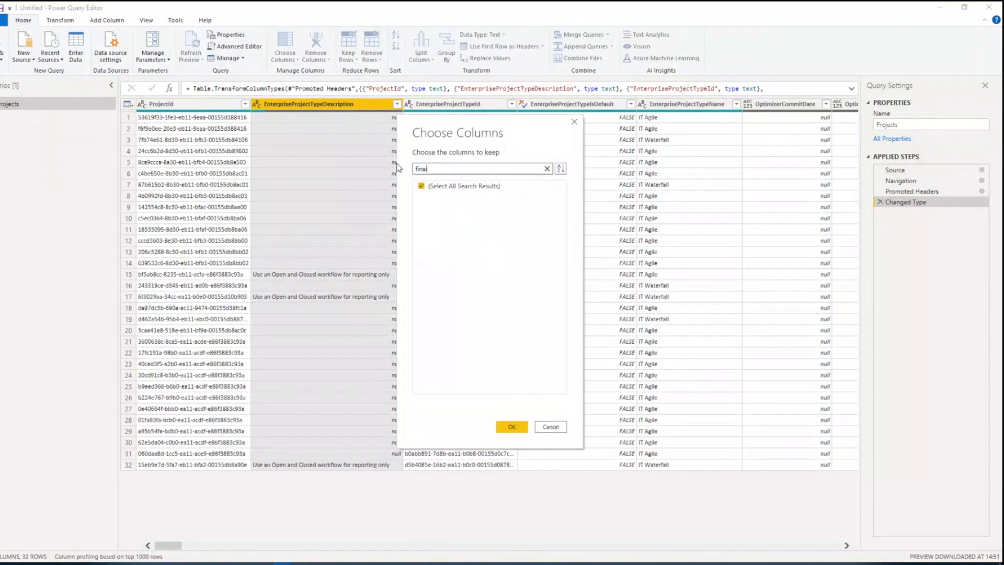
key(BackSpace)
key(BackSpace)
text(ish)
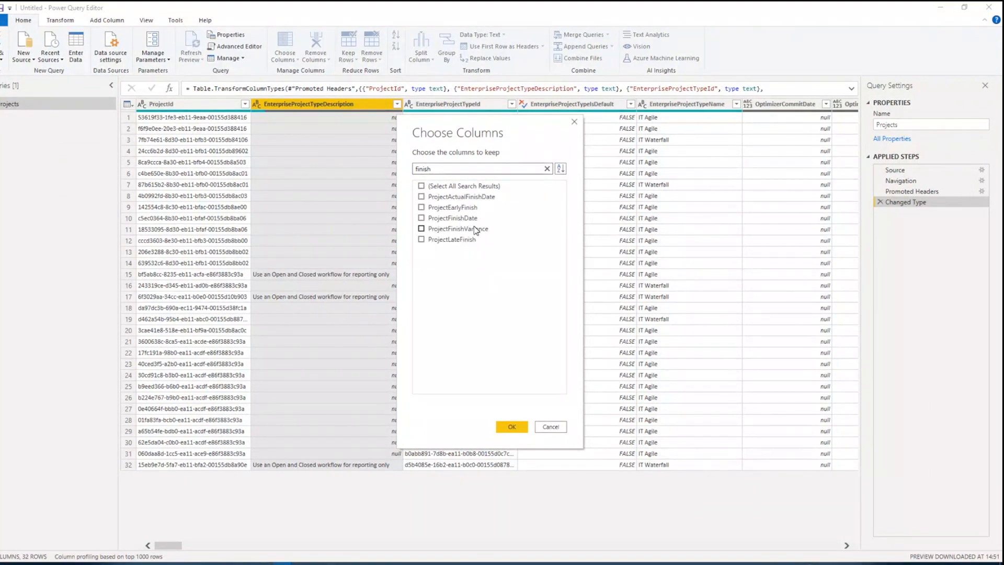
click(459, 217)
- Search the column list for "sro" and "locat", and select SRO and DeliveryTeamLocation to keep
double_click(421, 168)
text(s)
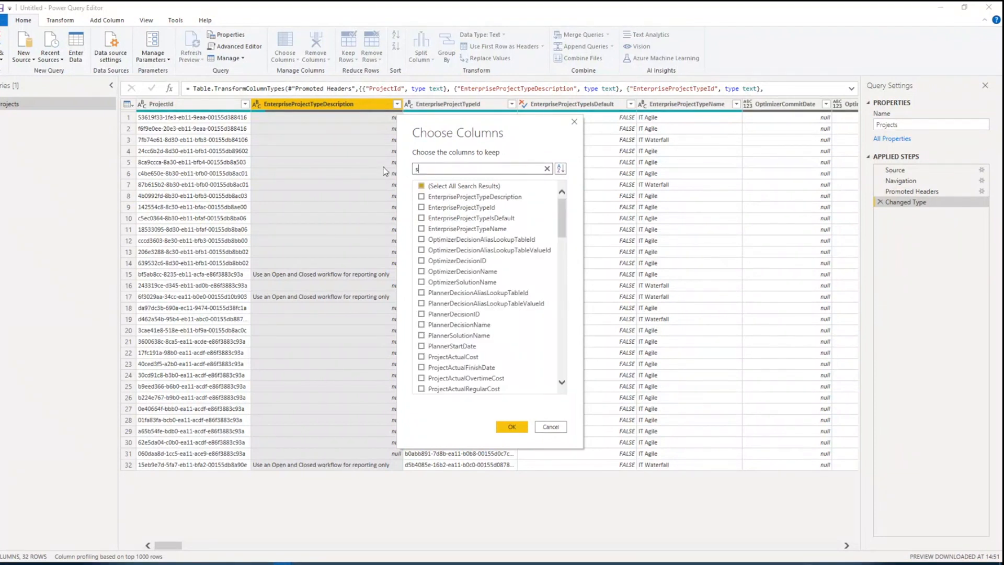
text(oro)
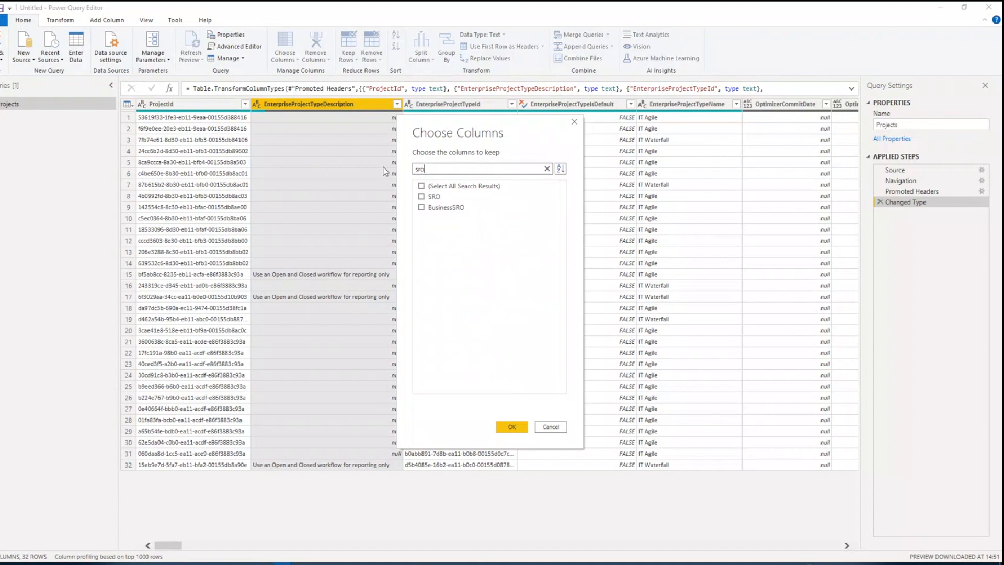
click(434, 197)
drag(445, 170, 405, 172)
text(locat)
click(459, 197)
- Search for "stage" and "rag", select Stage and DeliveryConfidenceRAG to keep, and apply the column selection to the Projects query
drag(449, 169, 368, 170)
text(stage)
click(433, 197)
drag(448, 167, 395, 166)
text(rag)
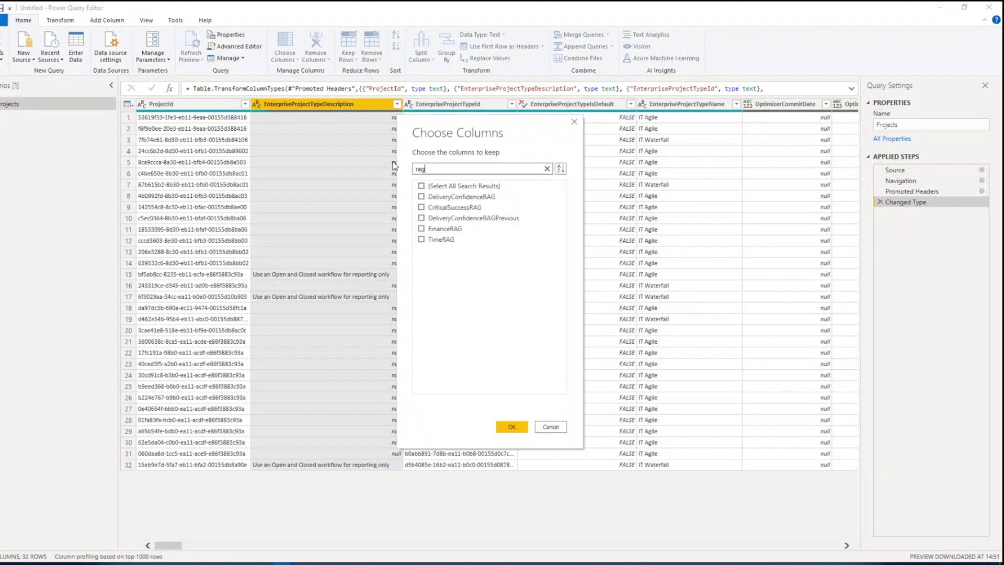
click(460, 198)
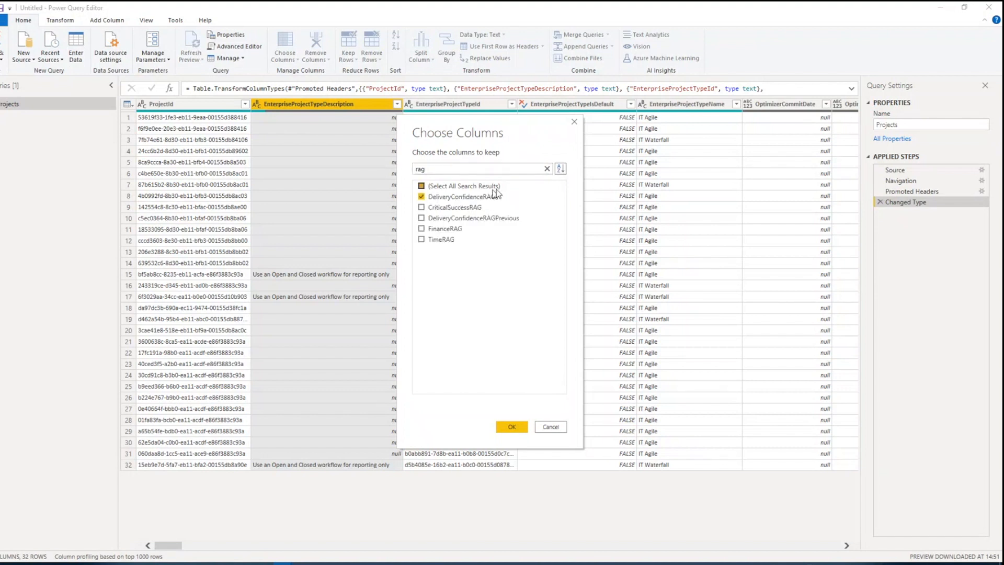
click(546, 170)
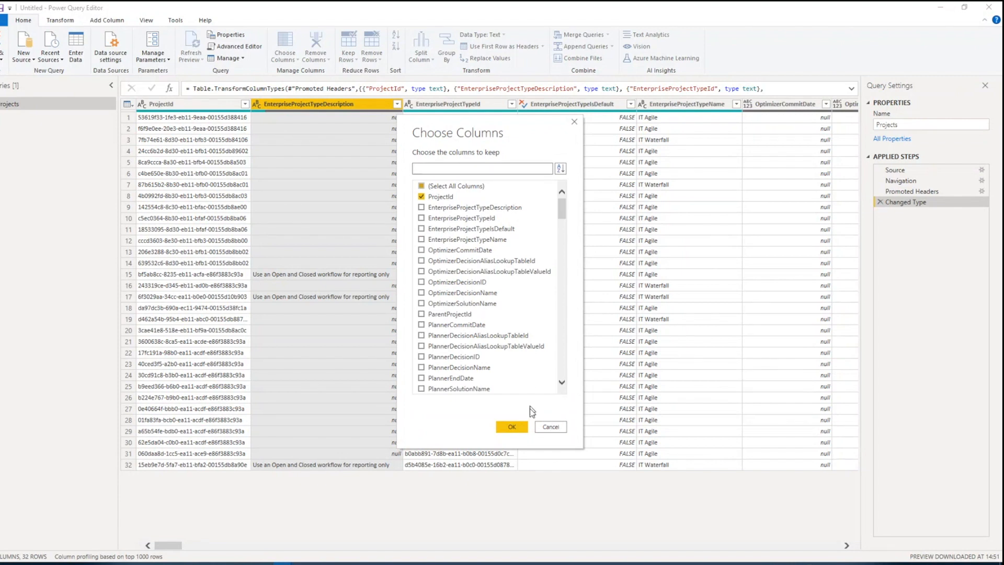
click(513, 428)
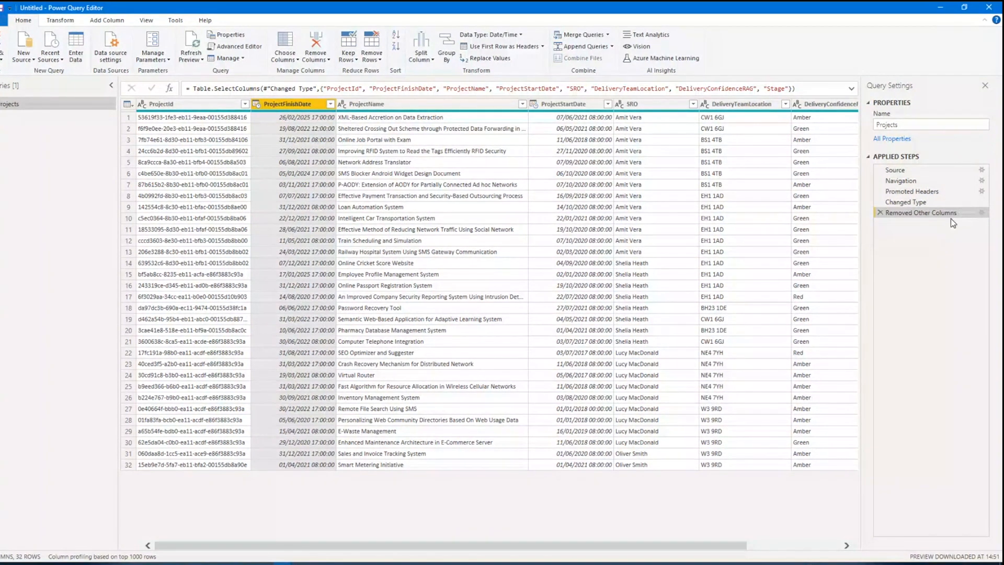
- Compare the Projects data at the Changed Type and Removed Other Columns steps and look across the kept columns
click(909, 204)
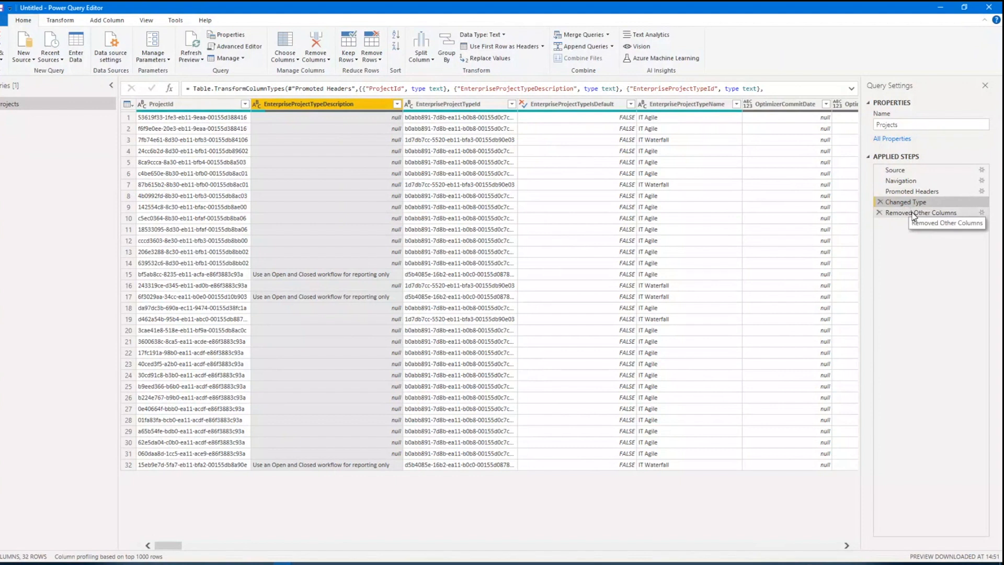
click(914, 214)
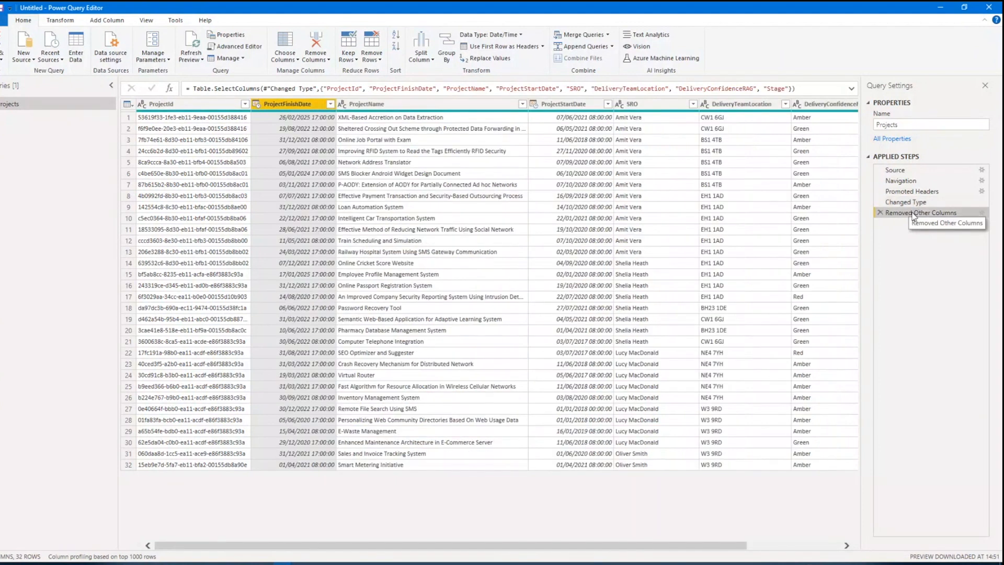
drag(660, 545, 774, 543)
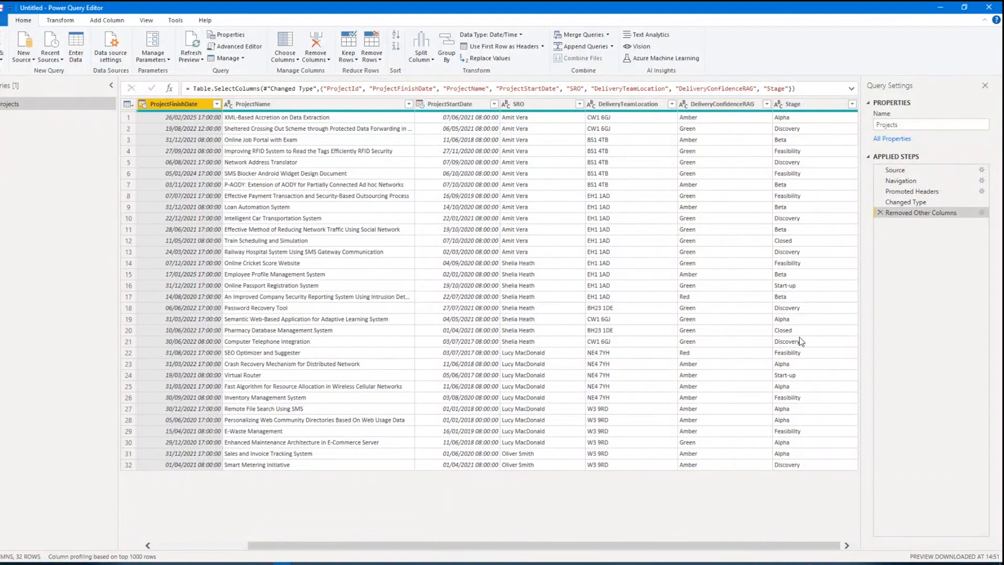
- Filter the Projects rows to keep only those where Stage does not equal Closed
click(852, 104)
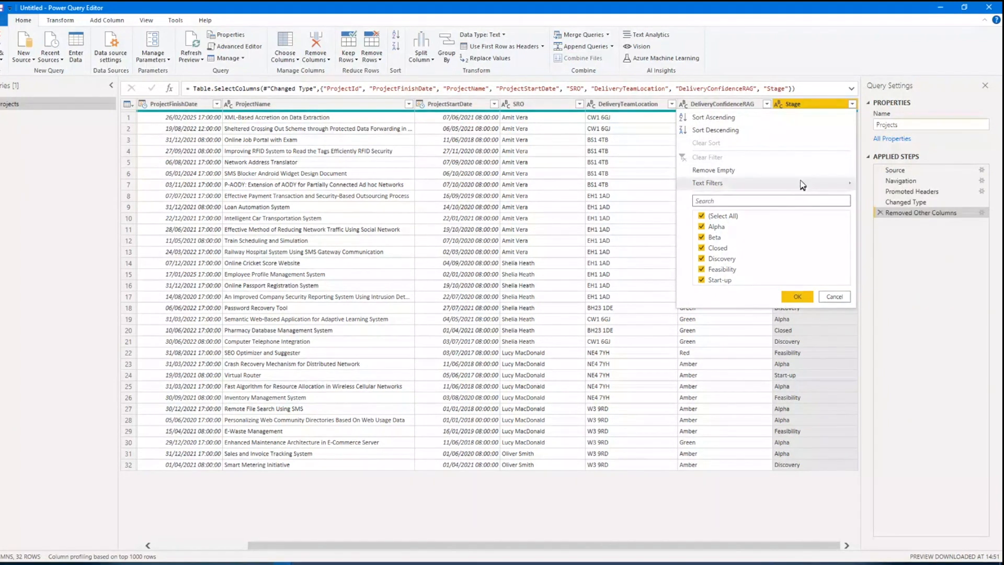
mouse_move(800, 182)
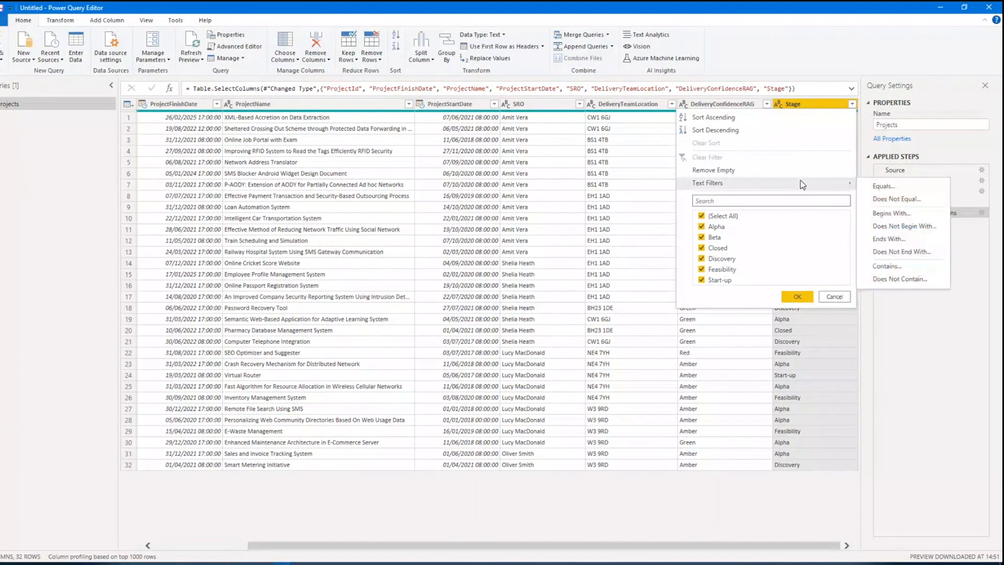
click(882, 186)
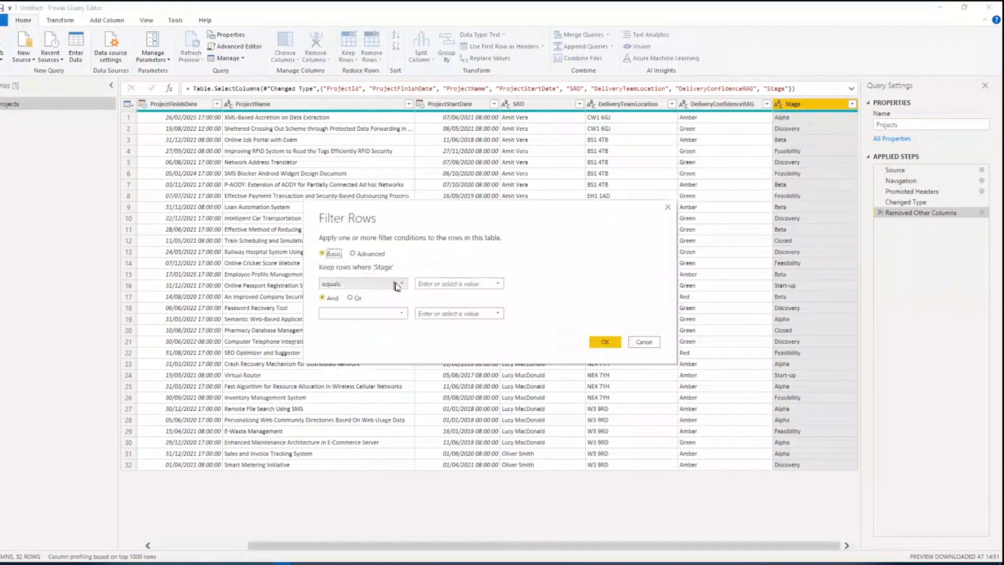
click(394, 284)
click(385, 304)
click(486, 283)
text(Closed)
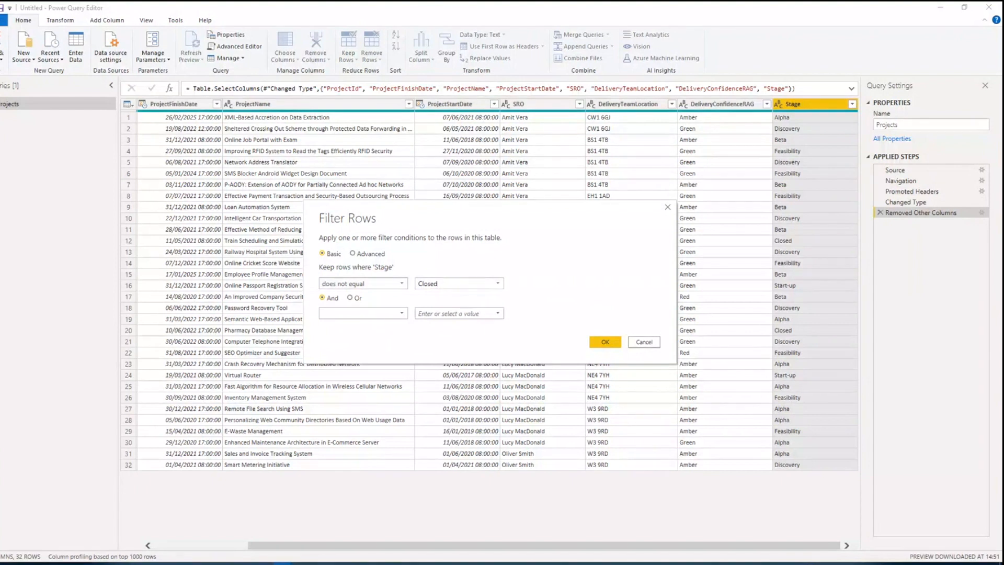
click(605, 343)
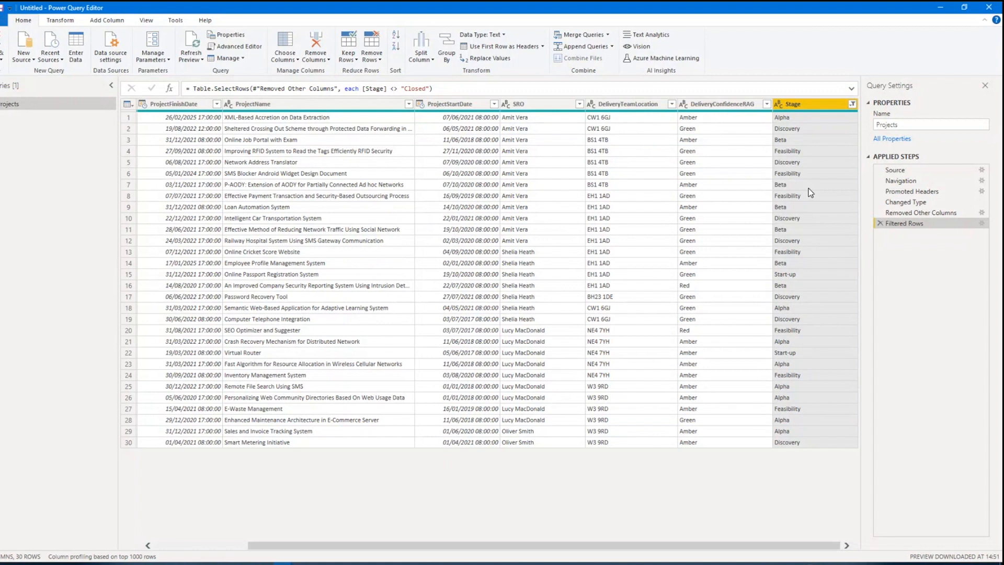
- Start adding a conditional column named StageGroup to the Projects query
click(104, 21)
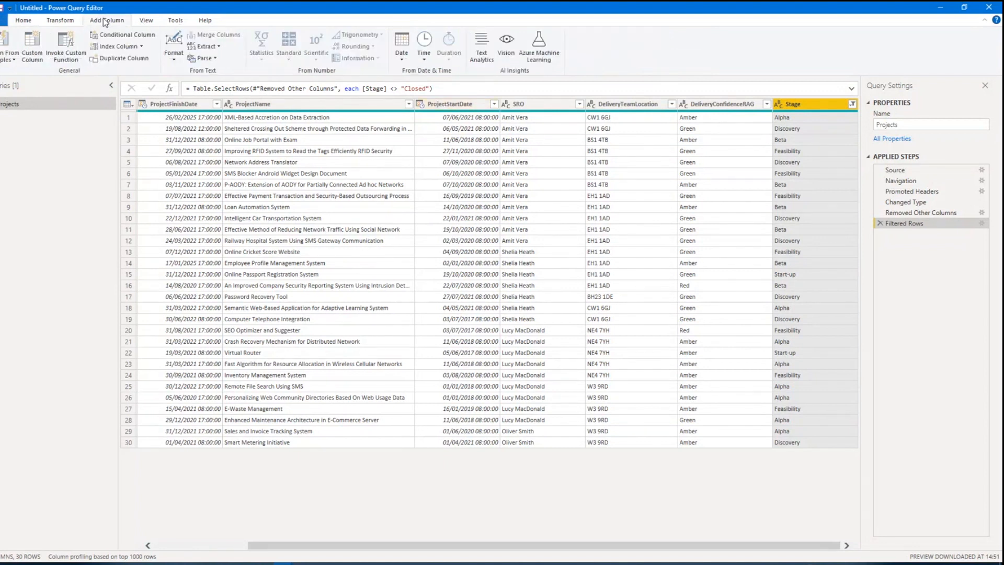
click(29, 52)
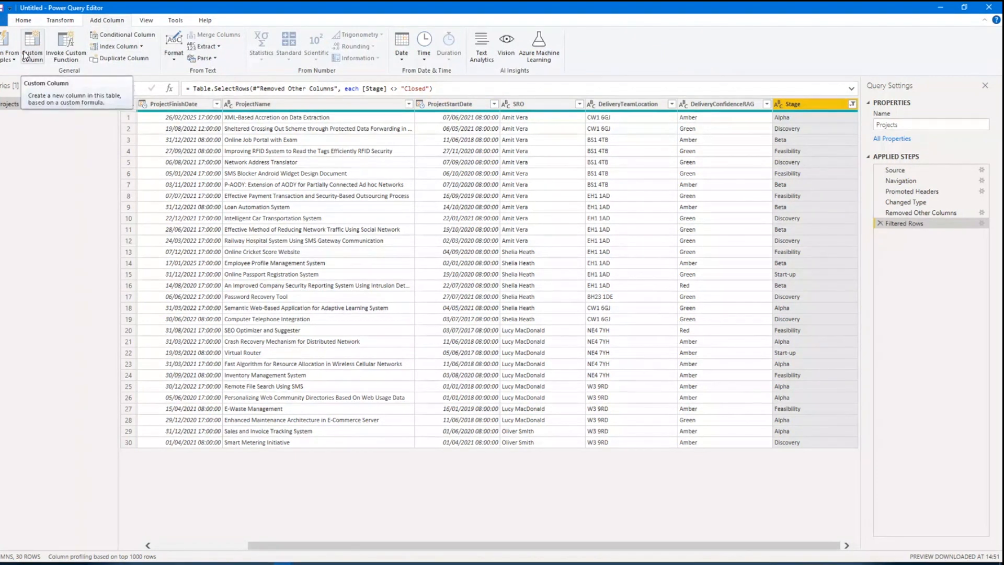
click(128, 36)
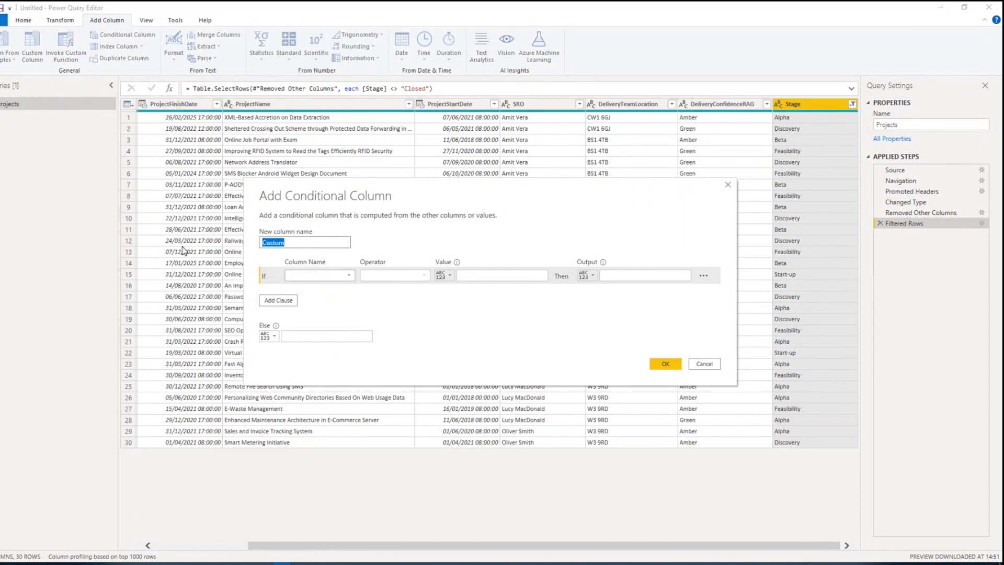
text(StageGroup)
- Set the first StageGroup condition to output Delivery when Stage equals Alpha
click(349, 276)
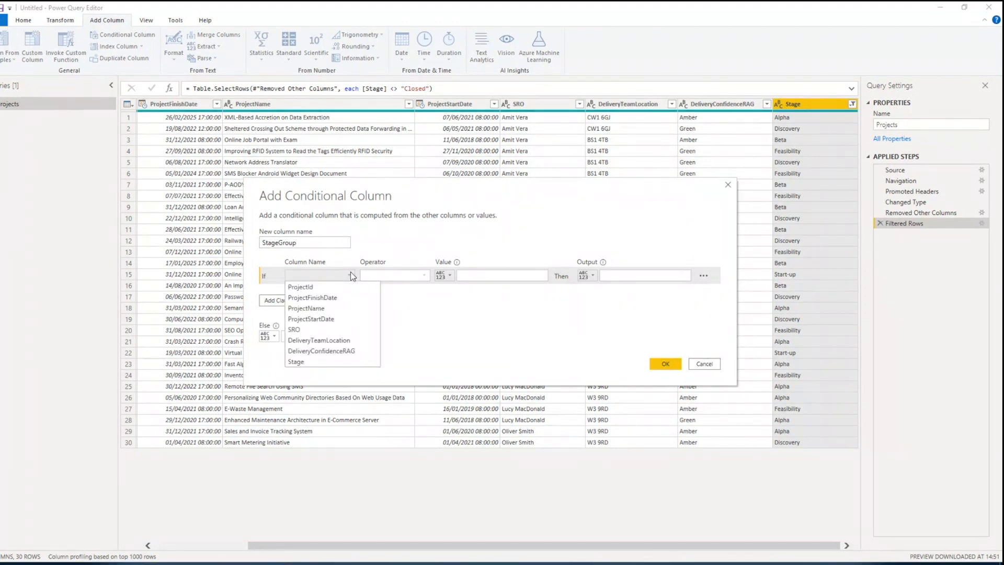
click(326, 372)
click(320, 276)
click(307, 362)
click(478, 276)
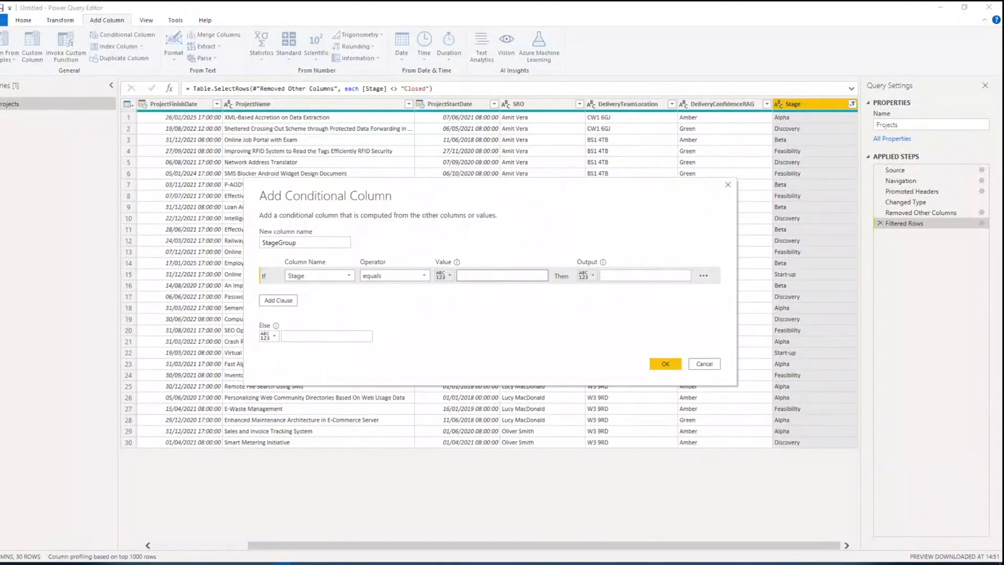
text(Alpha)
click(641, 275)
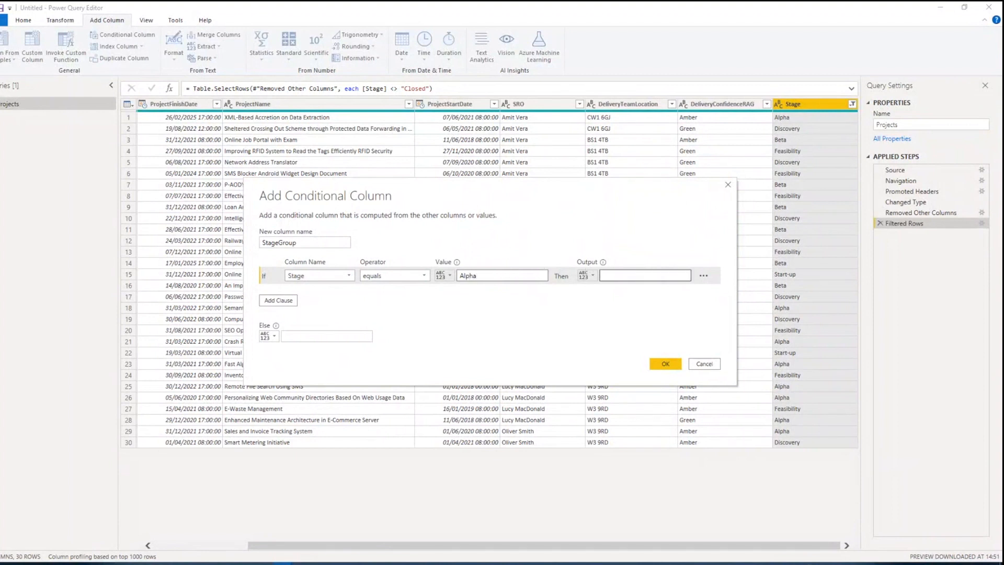
click(641, 276)
text(Delivery)
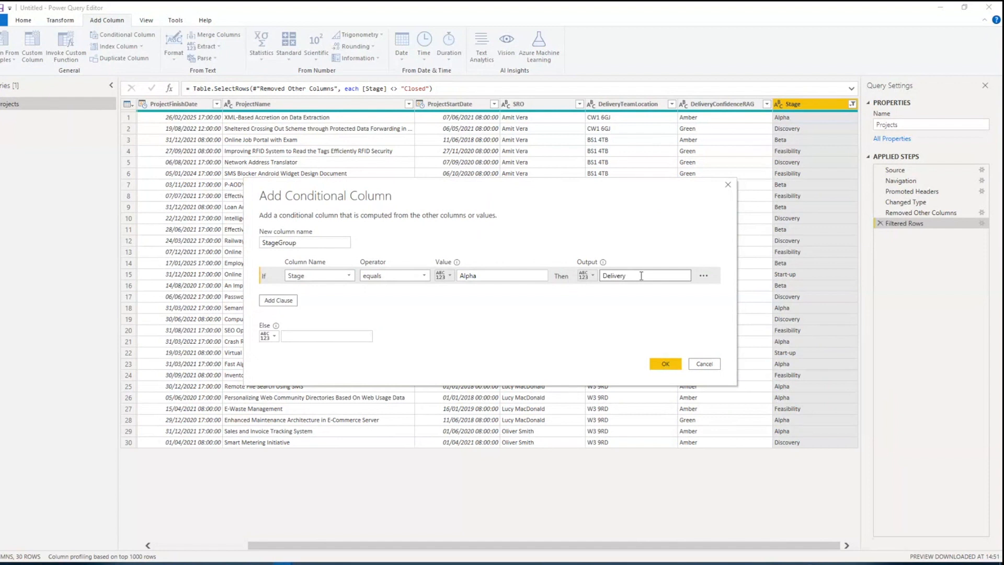
- Add an Else If clause that outputs Delivery when Stage equals Beta
click(282, 302)
click(337, 293)
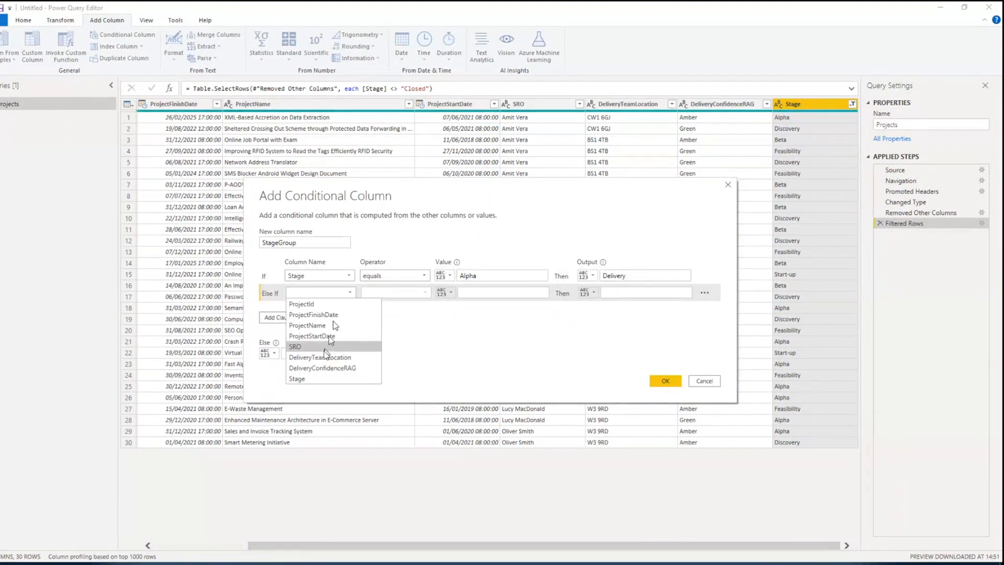
click(316, 377)
click(507, 293)
text(Beta)
click(625, 292)
text(Delivery)
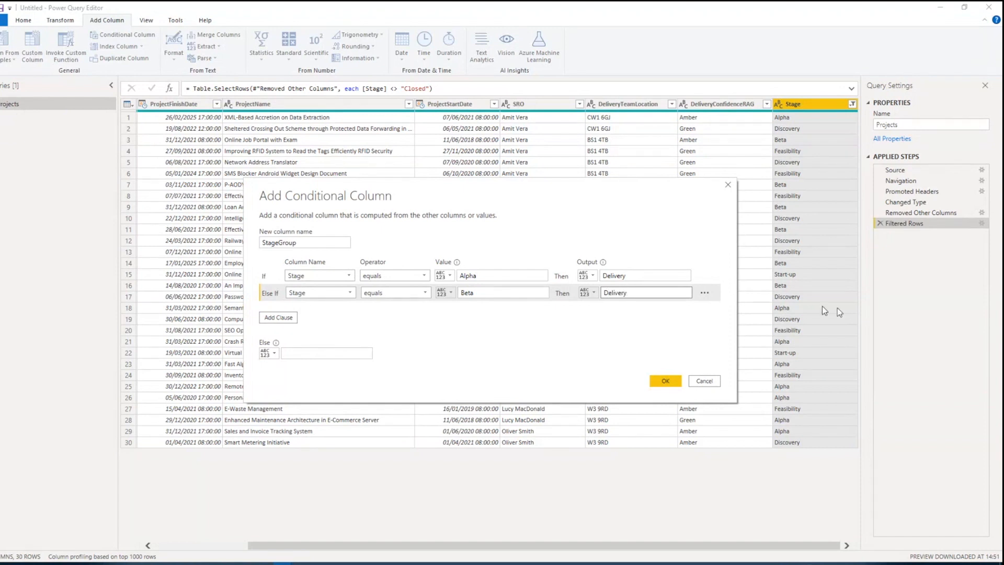
- Set the Else output to Pre-Delivery and create the StageGroup column
click(316, 352)
text(Pre-Delivery)
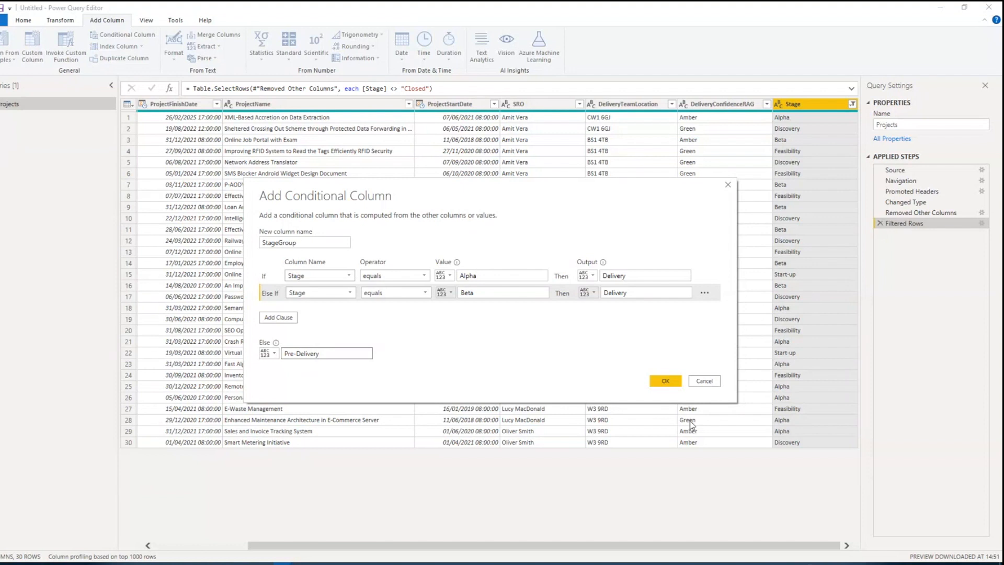
click(666, 380)
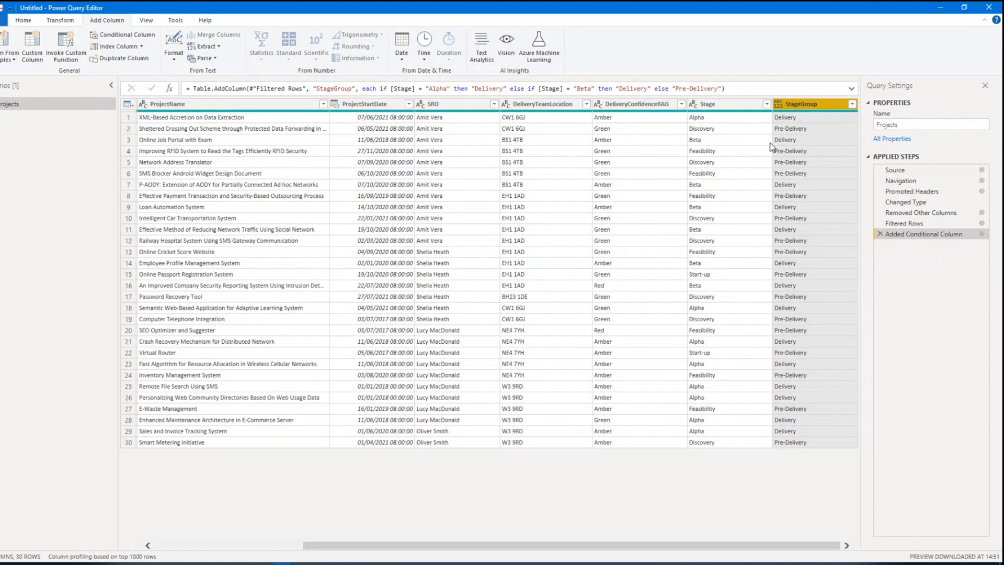
drag(757, 545, 422, 545)
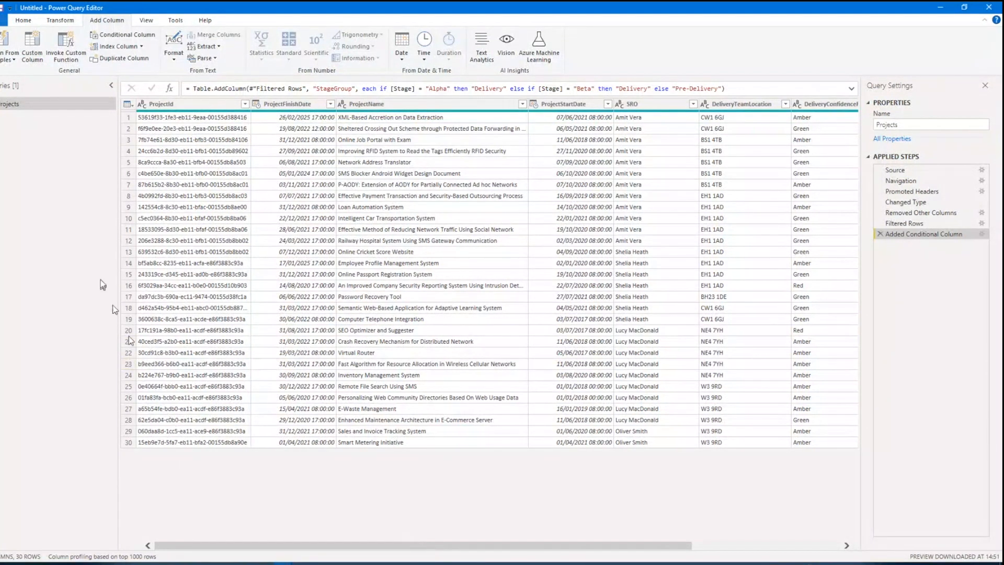
- Start a new query and bring up the full list of data source types
click(27, 22)
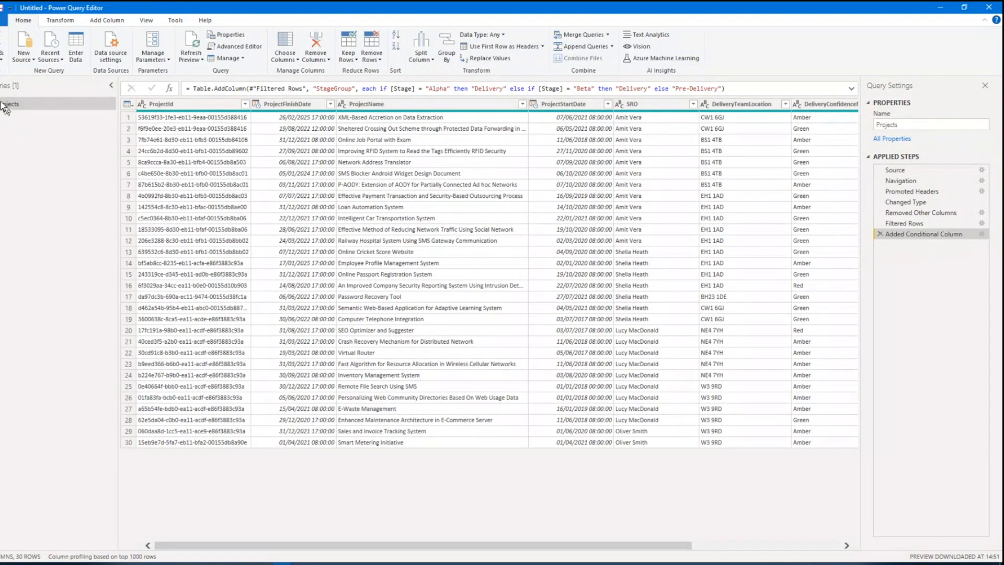
right_click(6, 143)
mouse_move(24, 168)
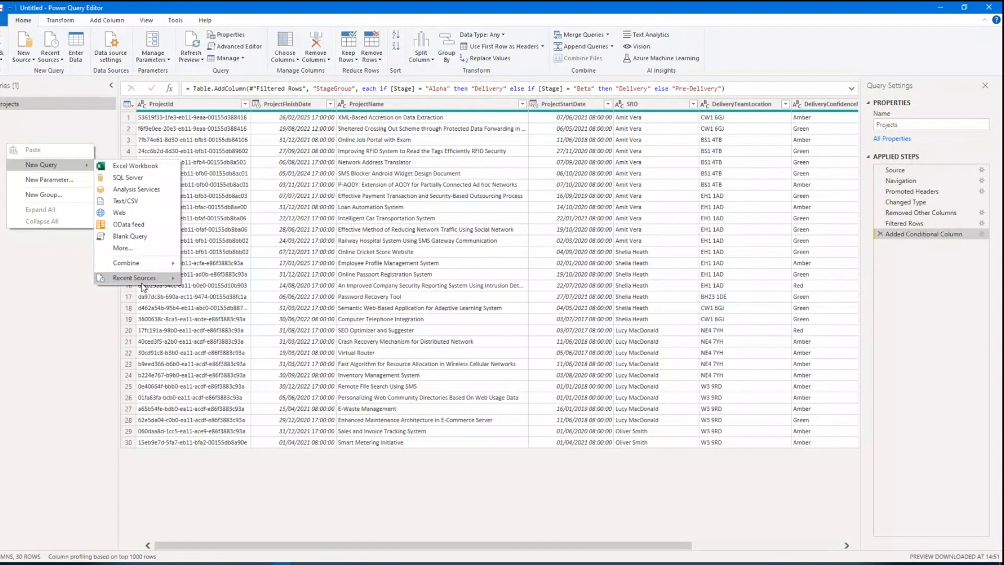
click(128, 248)
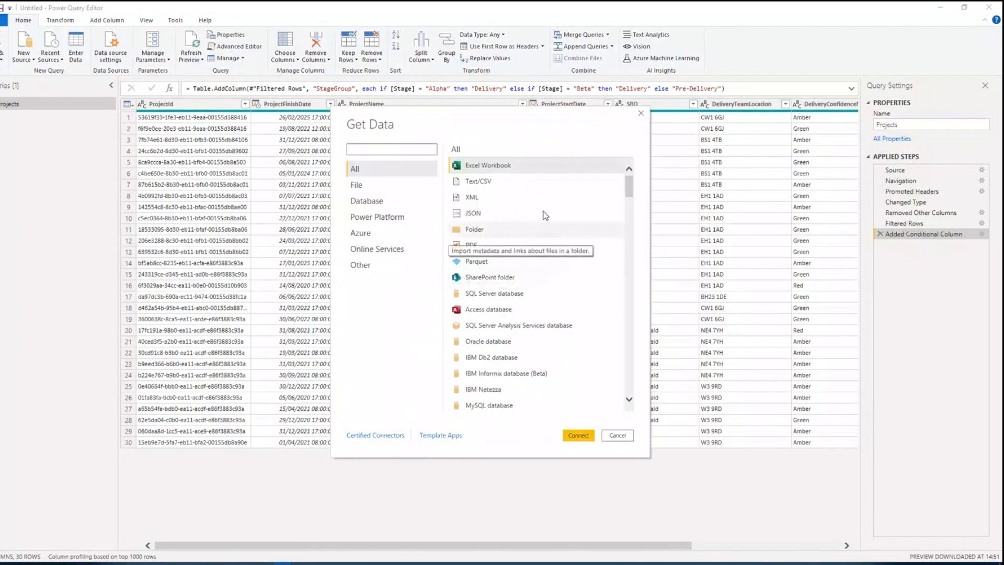
click(630, 184)
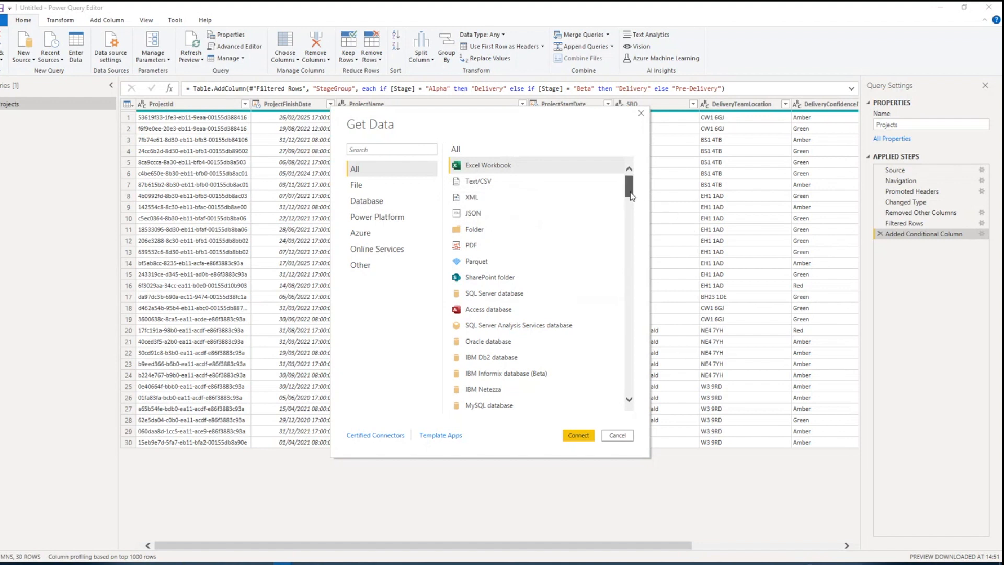
mouse_move(631, 196)
mouse_down()
mouse_move(637, 393)
mouse_move(632, 192)
mouse_up()
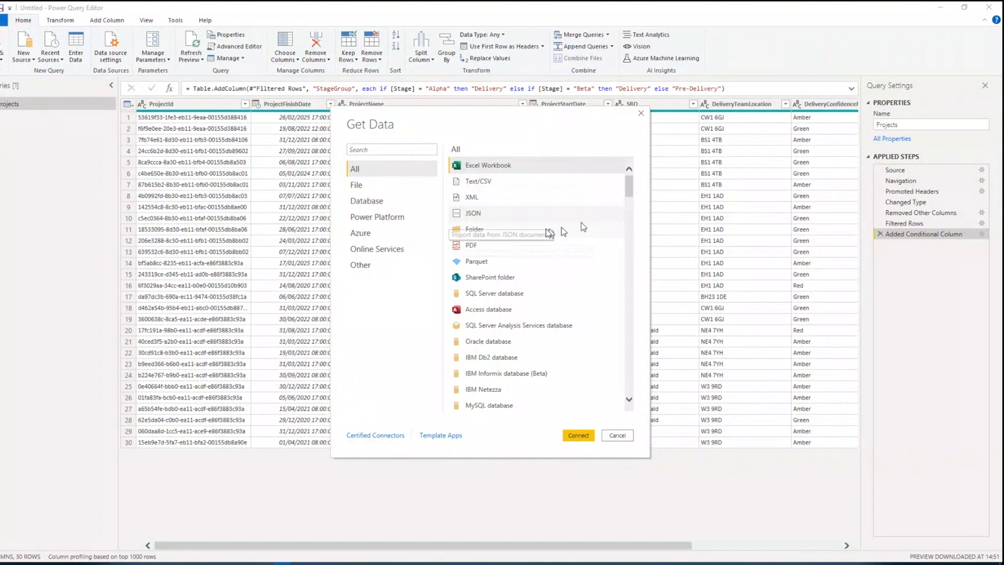
- Connect to a Text/CSV source and open Risks.txt from the Examples folder
click(487, 190)
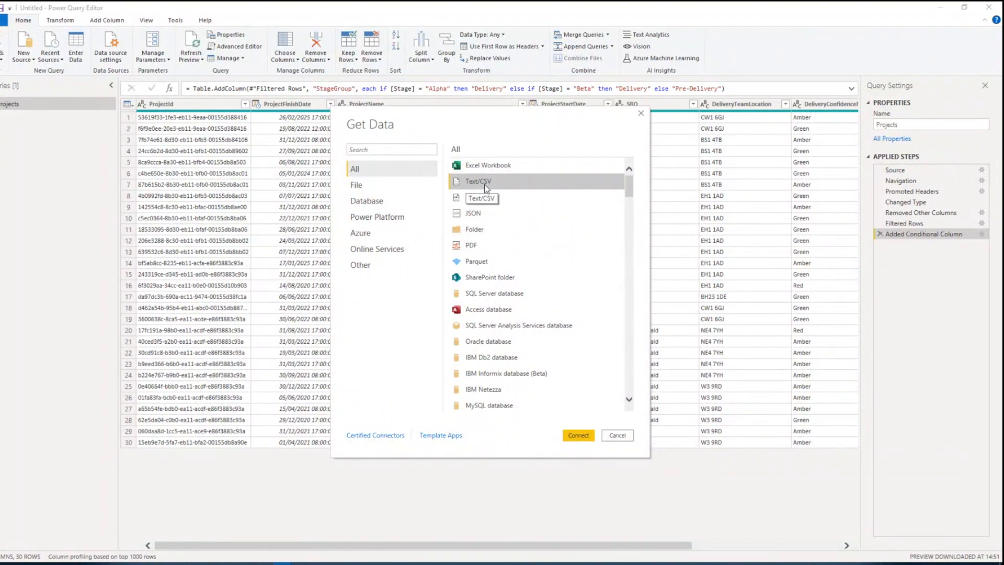
click(581, 437)
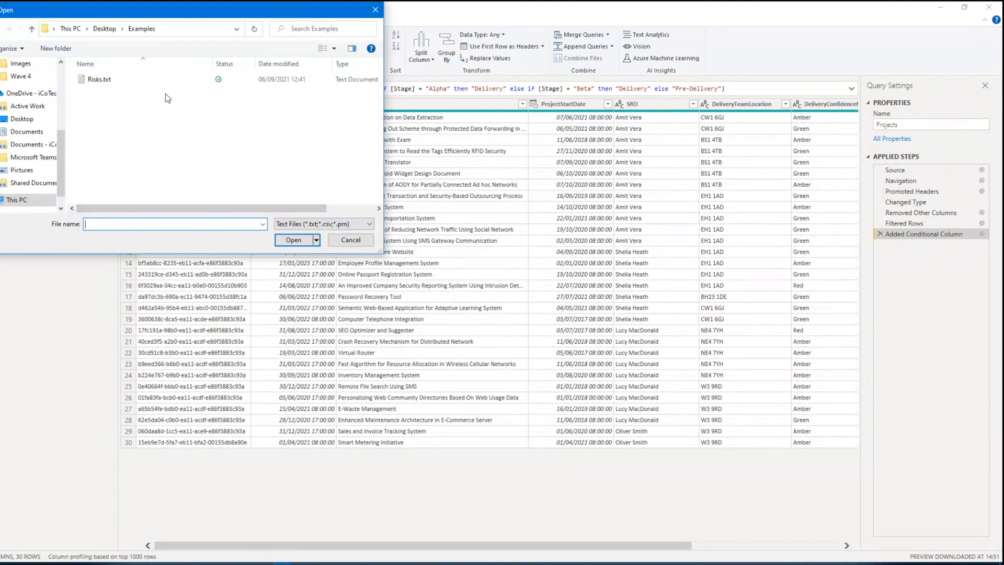
click(97, 81)
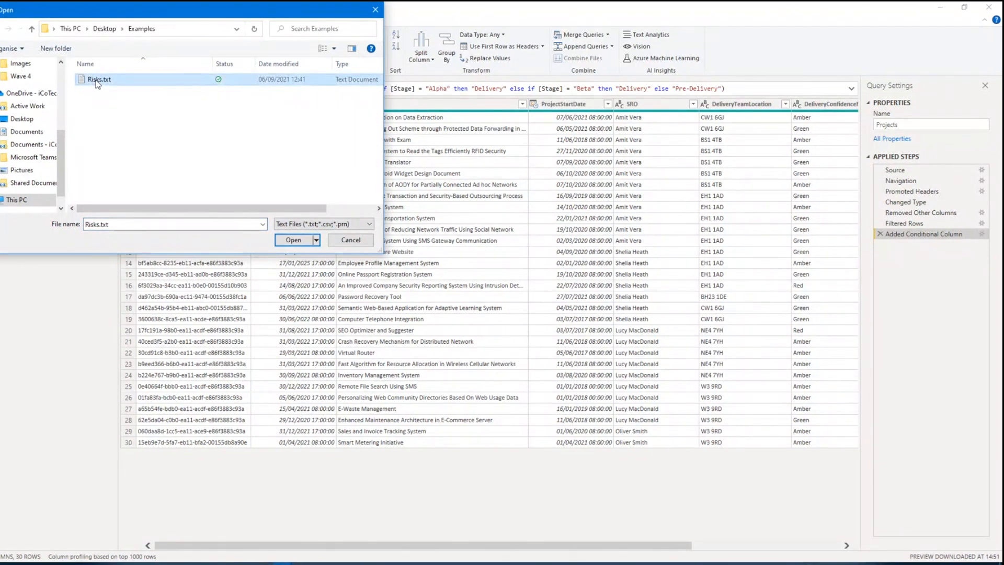
double_click(97, 81)
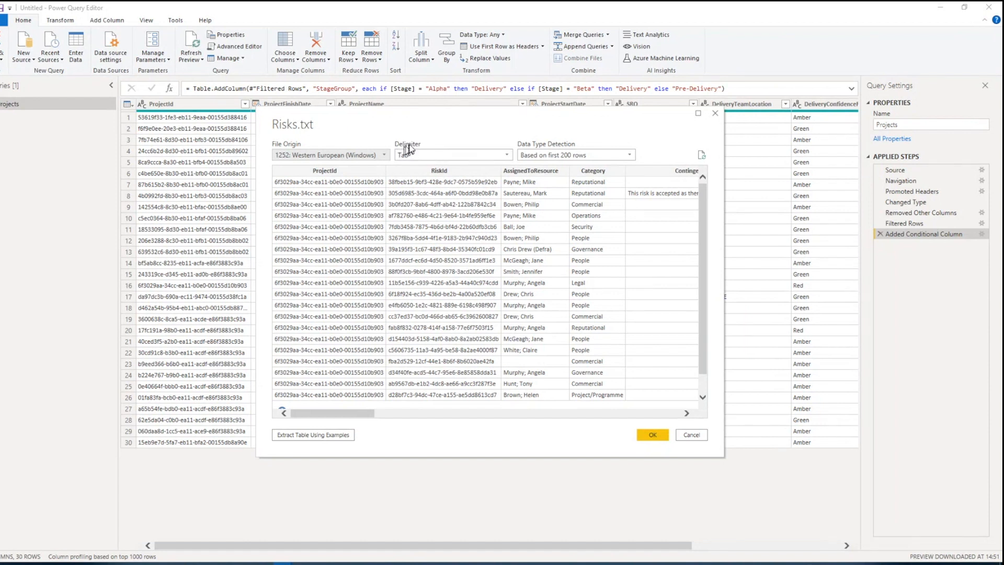
- Preview the Risks.txt data with the Colon and Comma delimiters, and restore the Tab delimiter
click(511, 157)
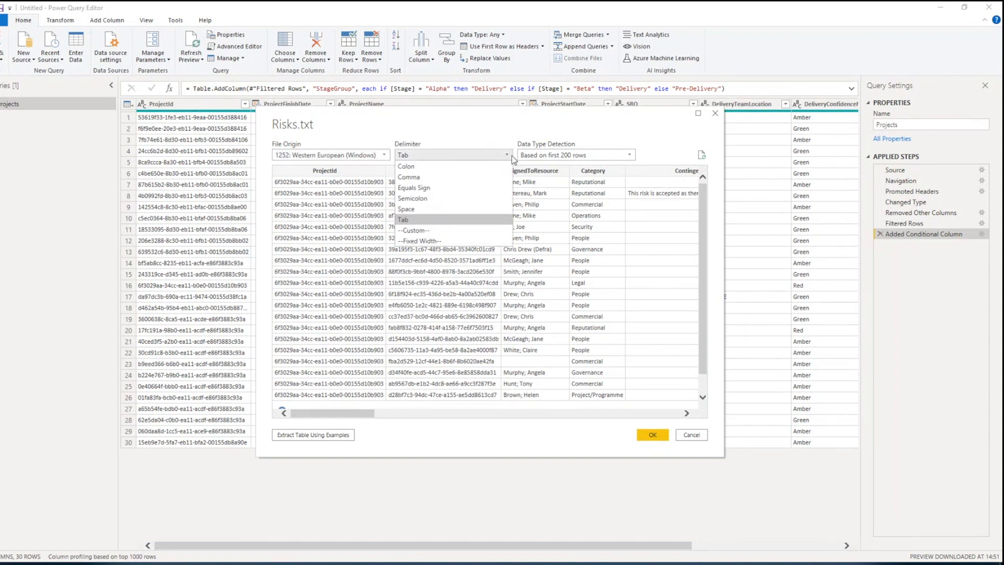
click(473, 167)
click(470, 158)
click(449, 176)
click(437, 158)
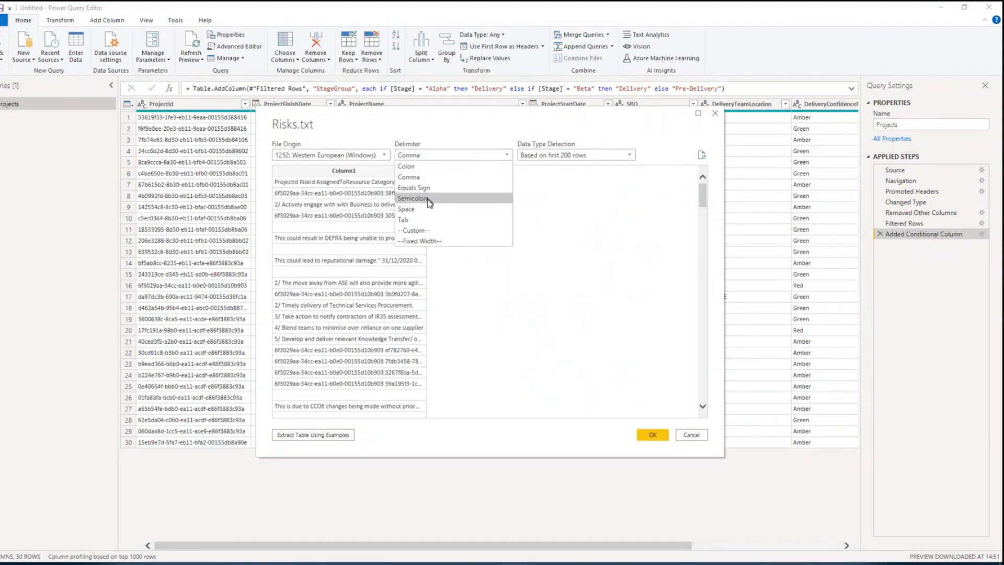
click(428, 215)
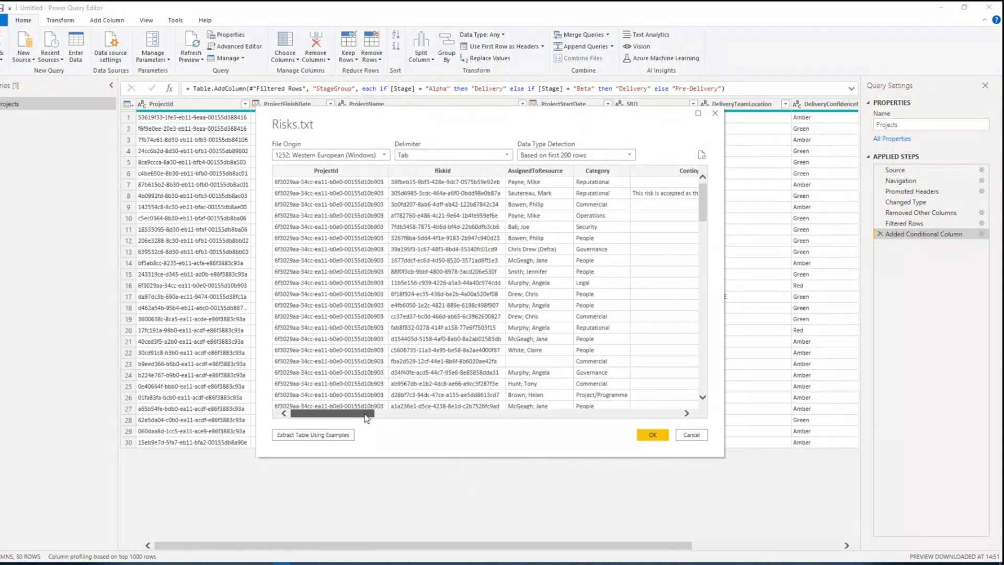
- Load the tab-delimited Risks.txt data as a new query
drag(366, 417, 359, 477)
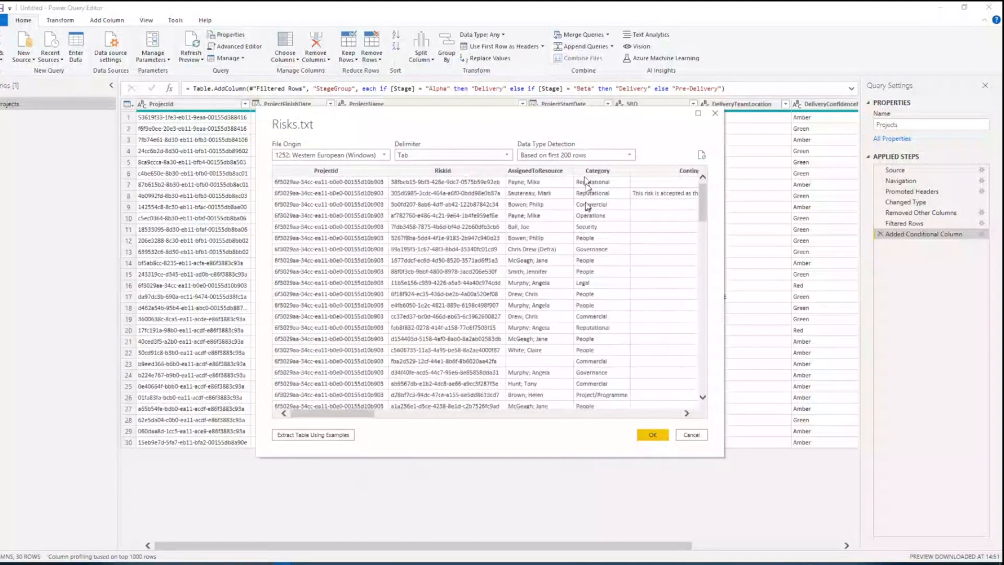
click(650, 435)
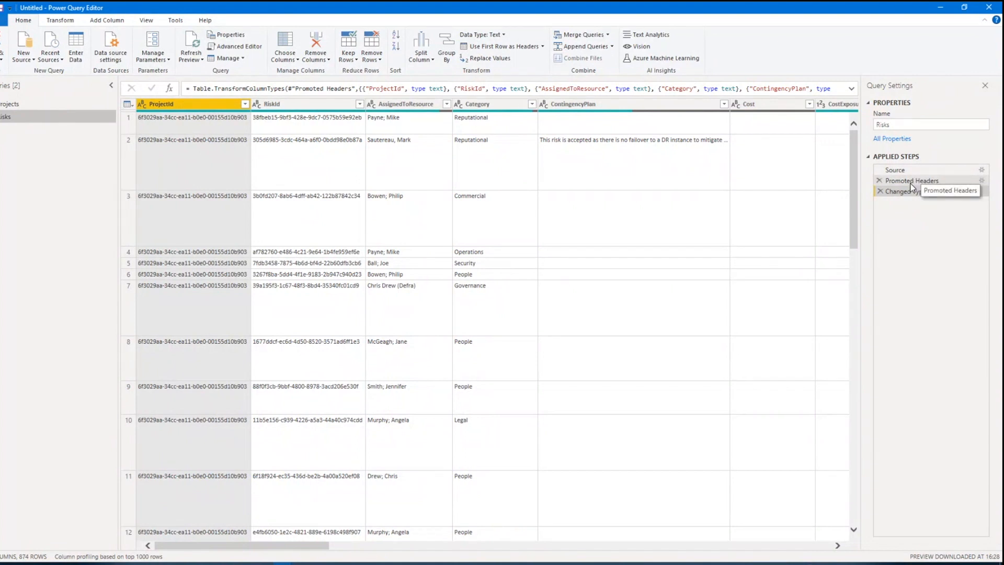
- Review the Source, Promoted Headers and Changed Type steps of the Risks query
click(902, 172)
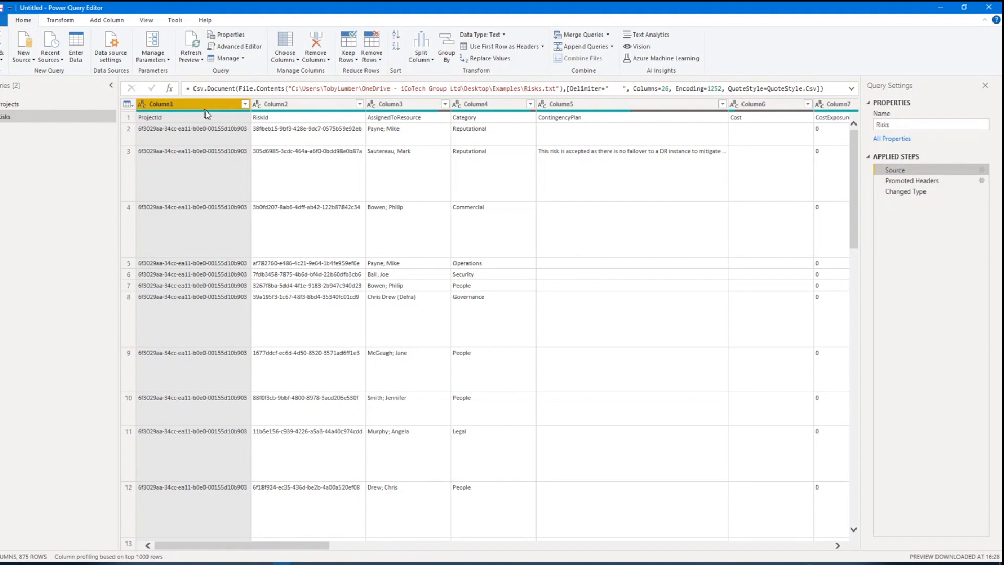
click(919, 182)
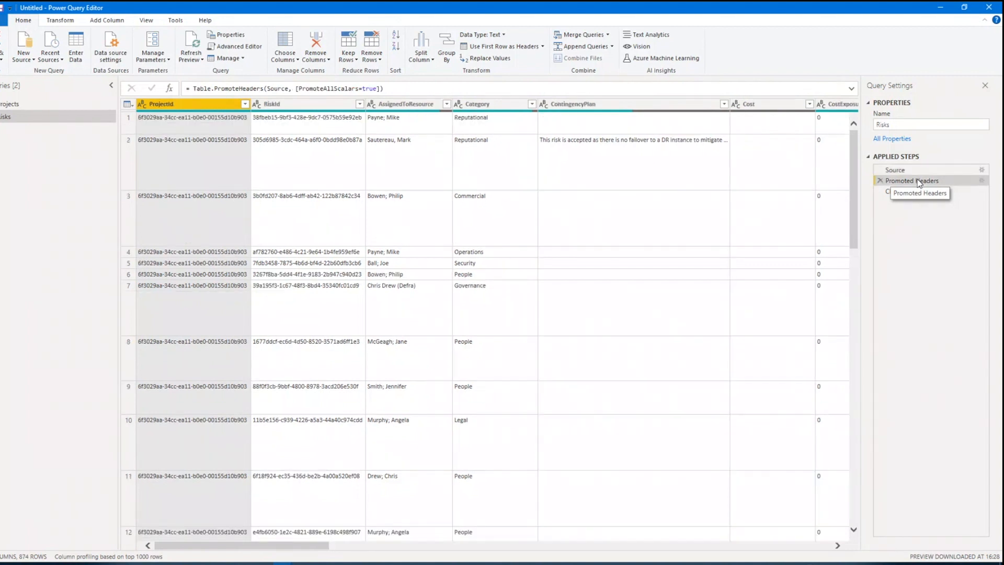
click(915, 192)
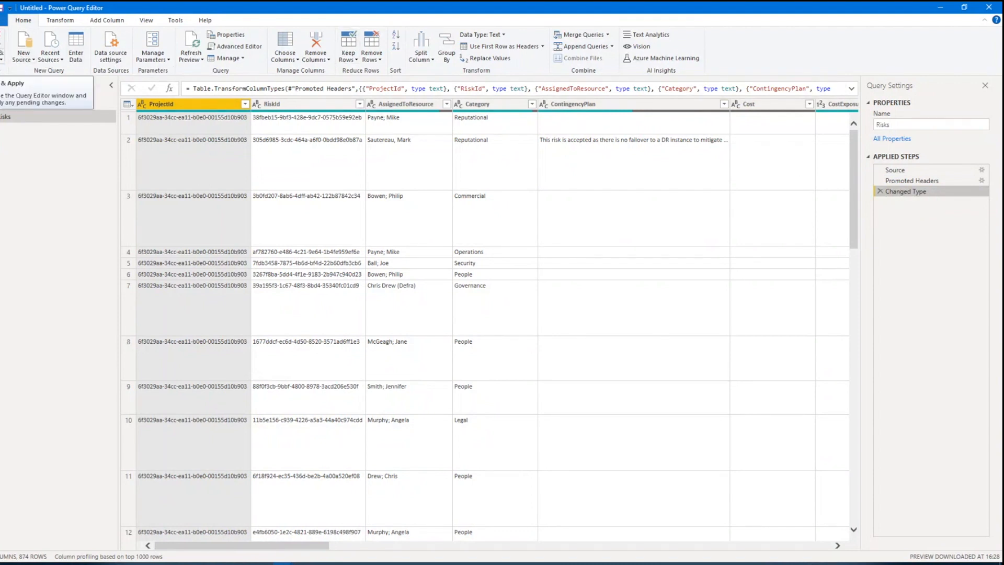
- Close the query editor with the changes applied and save the report as Project Example in the Examples folder
click(1, 41)
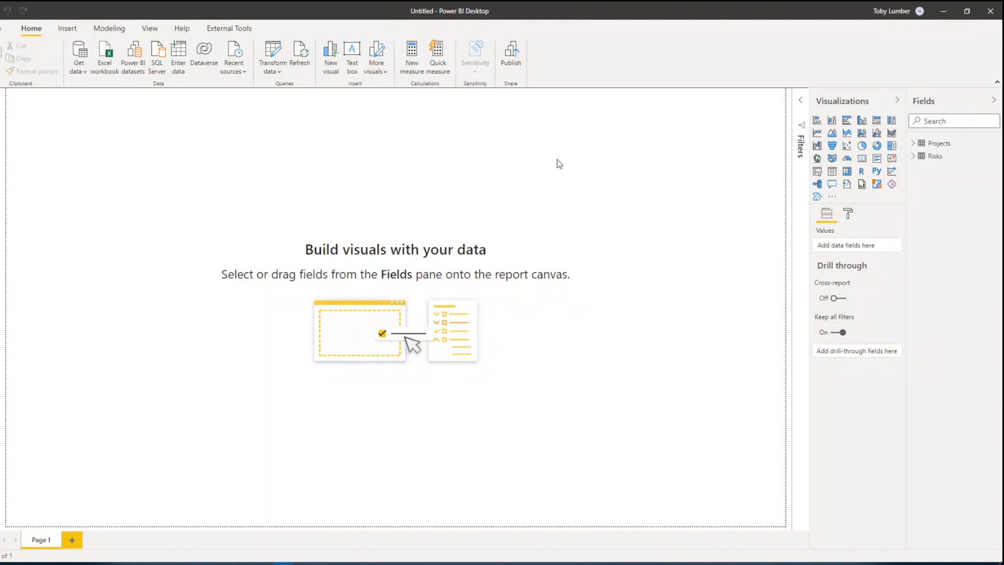
click(2, 28)
click(23, 96)
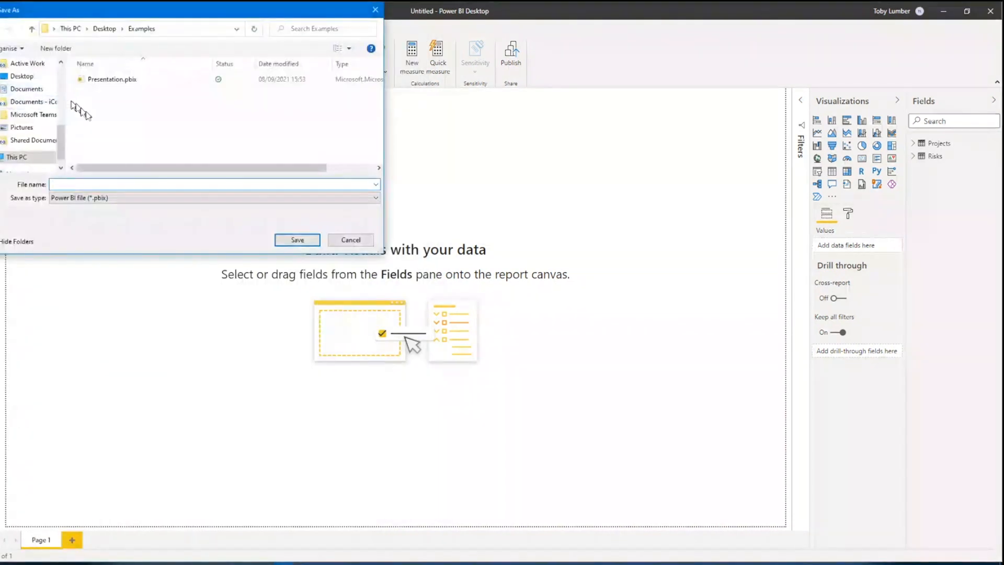
text(Pro)
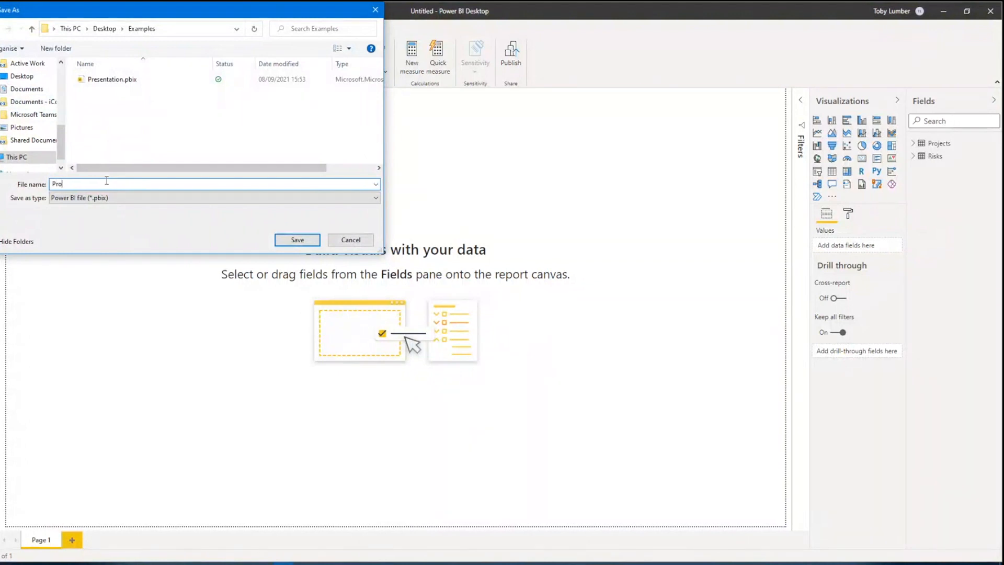
text(ject Exampel)
key(BackSpace)
key(BackSpace)
text(le)
key(Return)
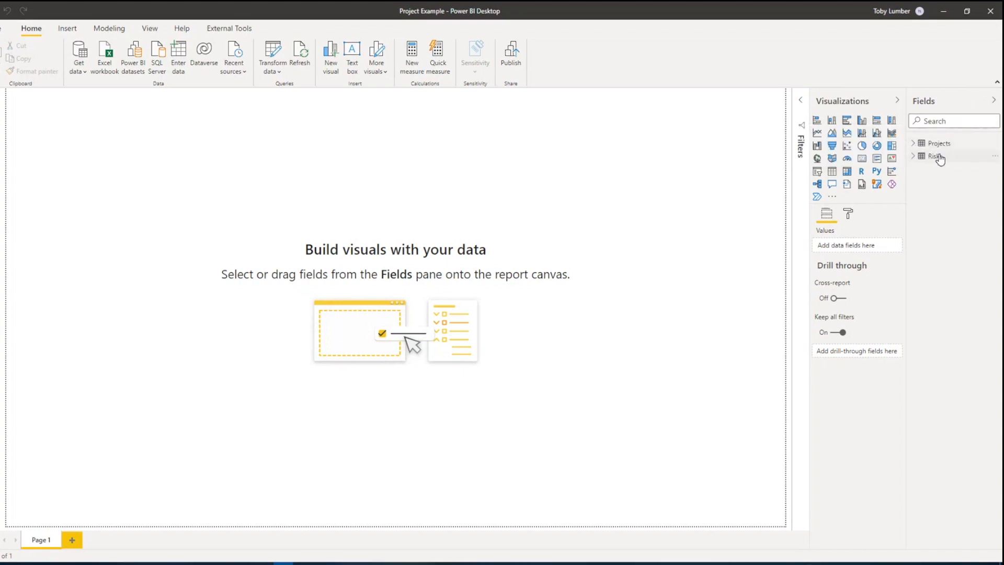
- Examine which fields the Projects and Risks tables contain, and collapse both tables again
click(914, 143)
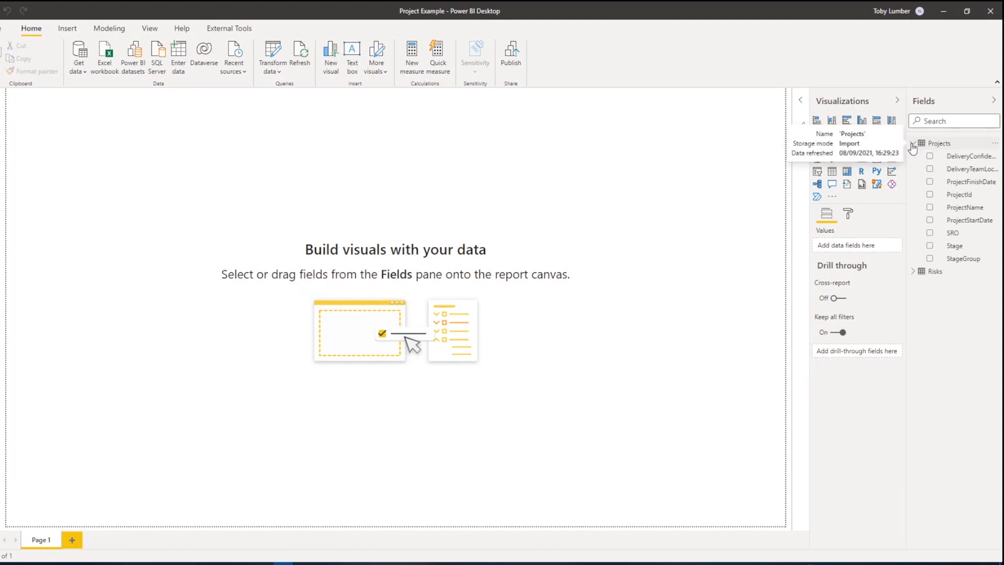
click(914, 271)
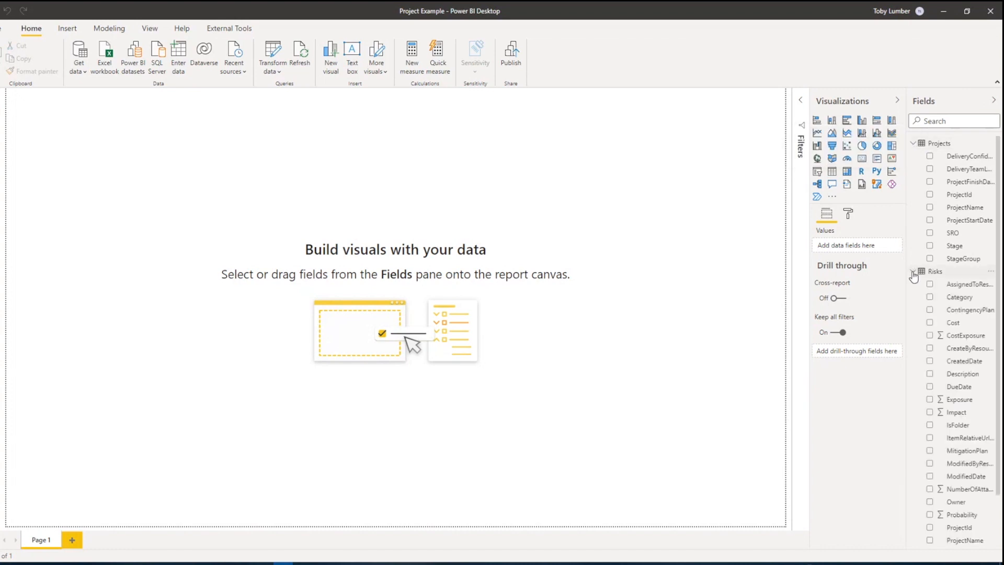
click(913, 273)
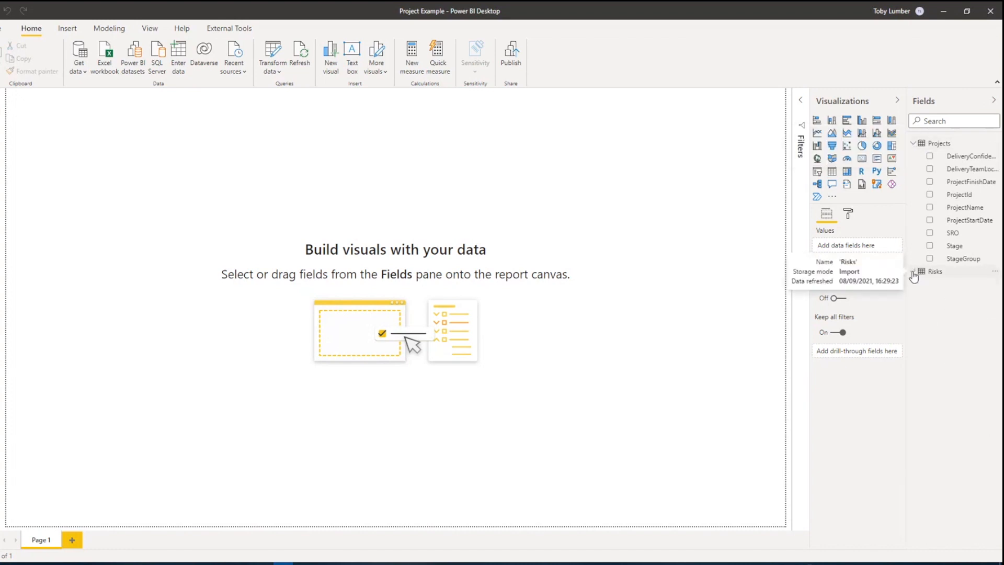
click(914, 144)
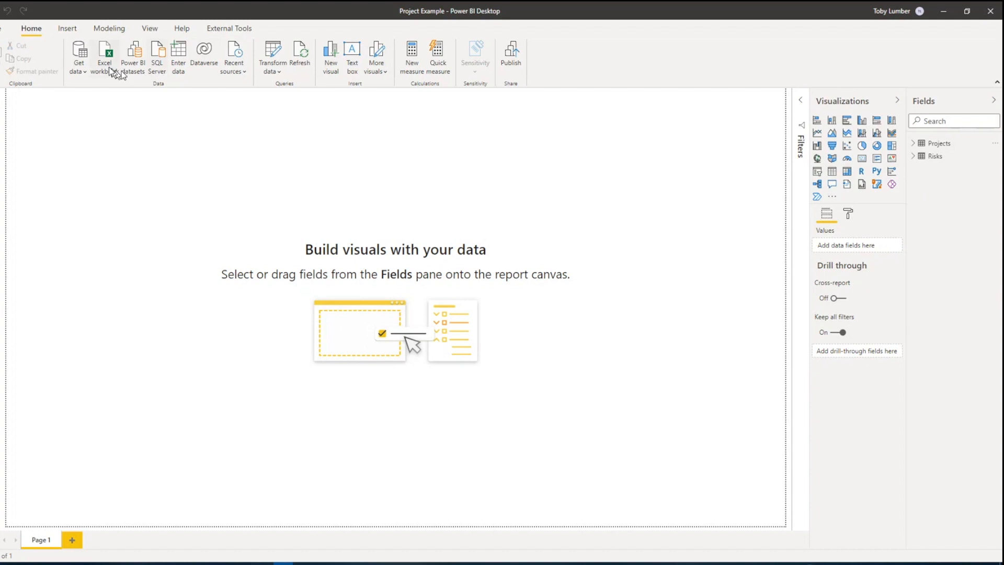
click(67, 29)
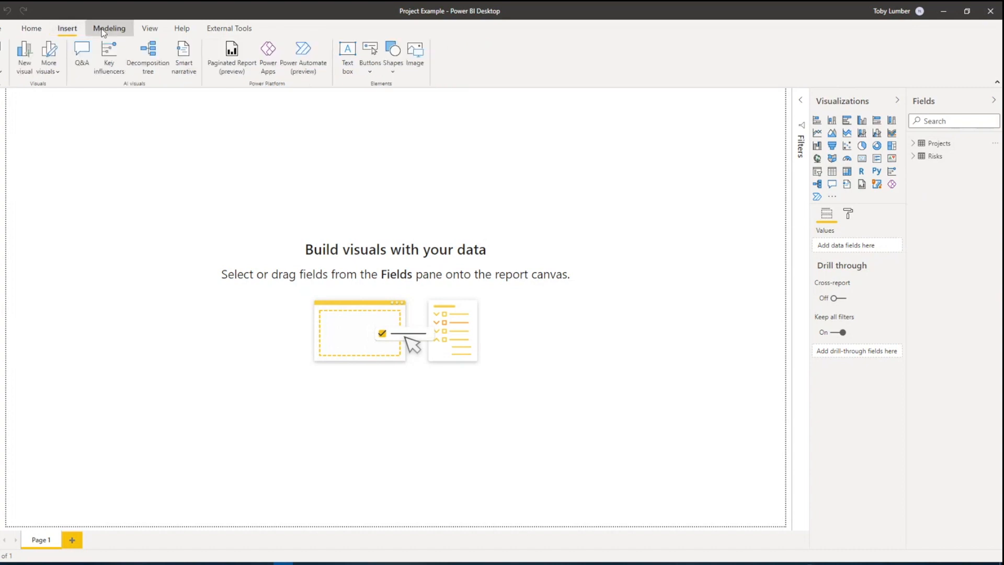
click(105, 29)
click(152, 27)
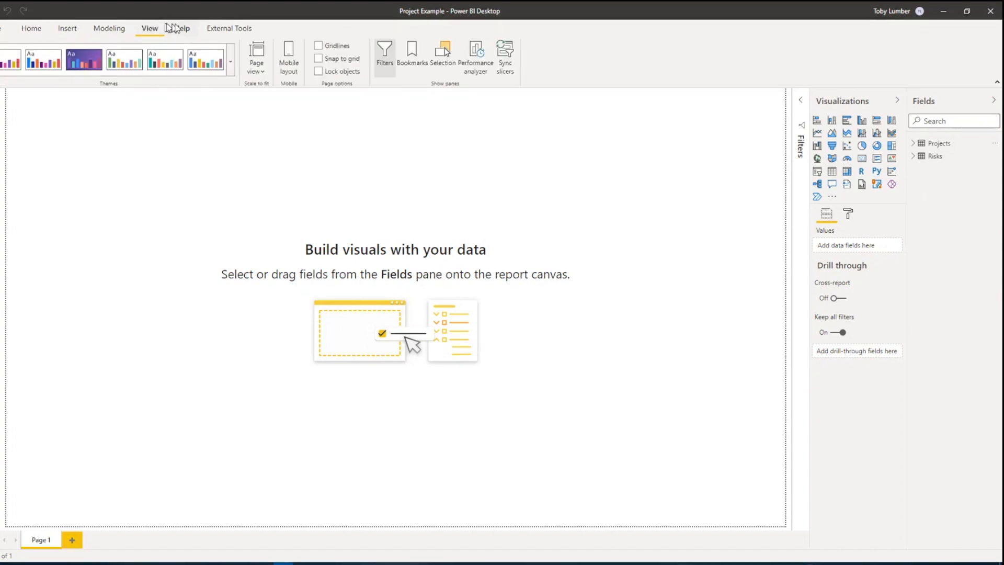
click(178, 28)
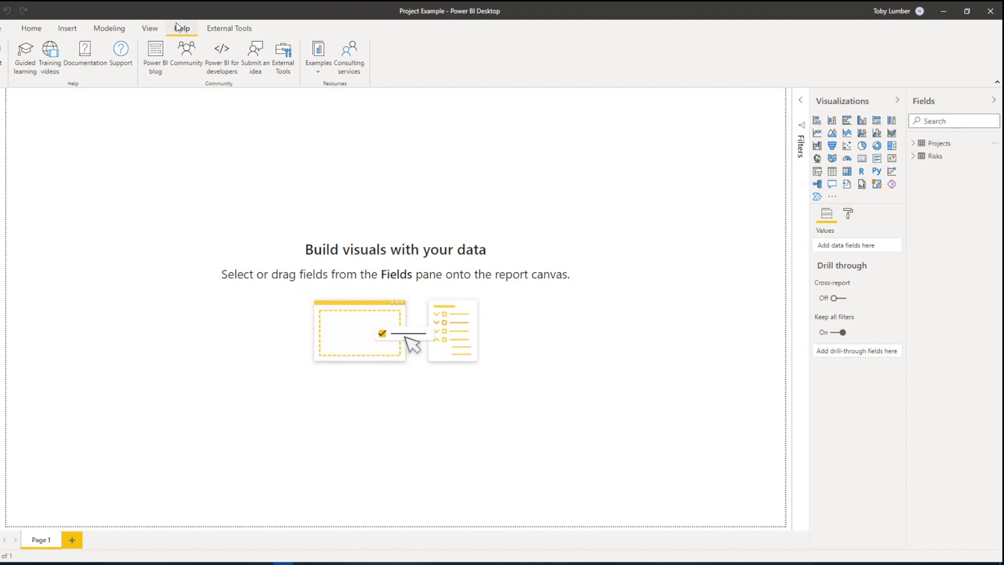
click(24, 31)
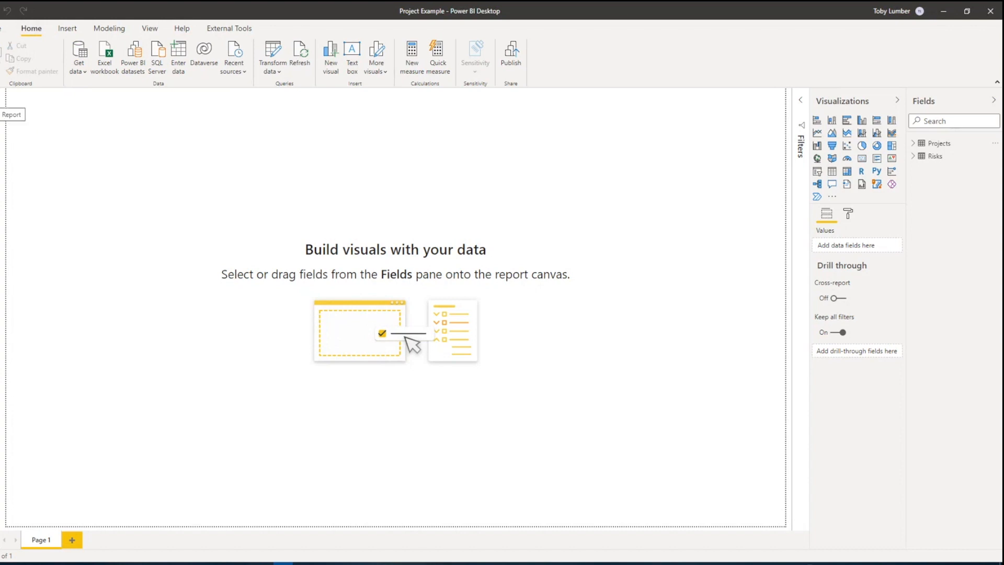
- Examine the Projects table's data and the model relationship between Projects and Risks, and return to the report canvas
click(1, 123)
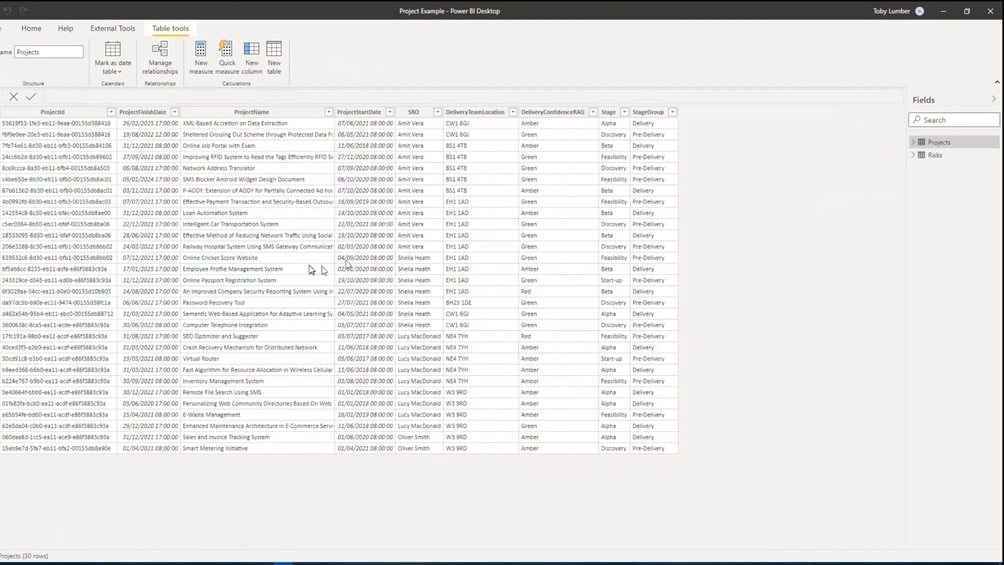
click(0, 142)
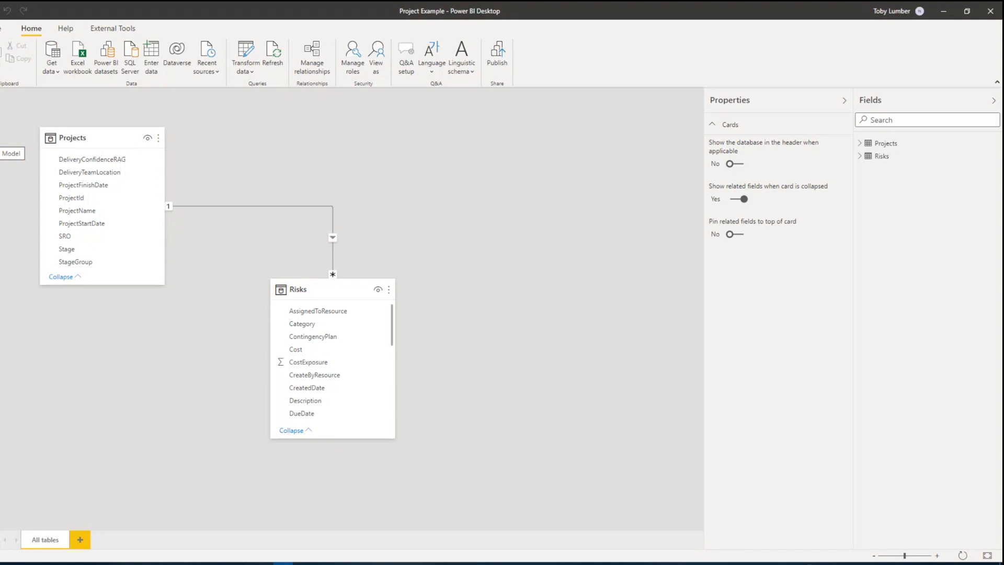
double_click(222, 208)
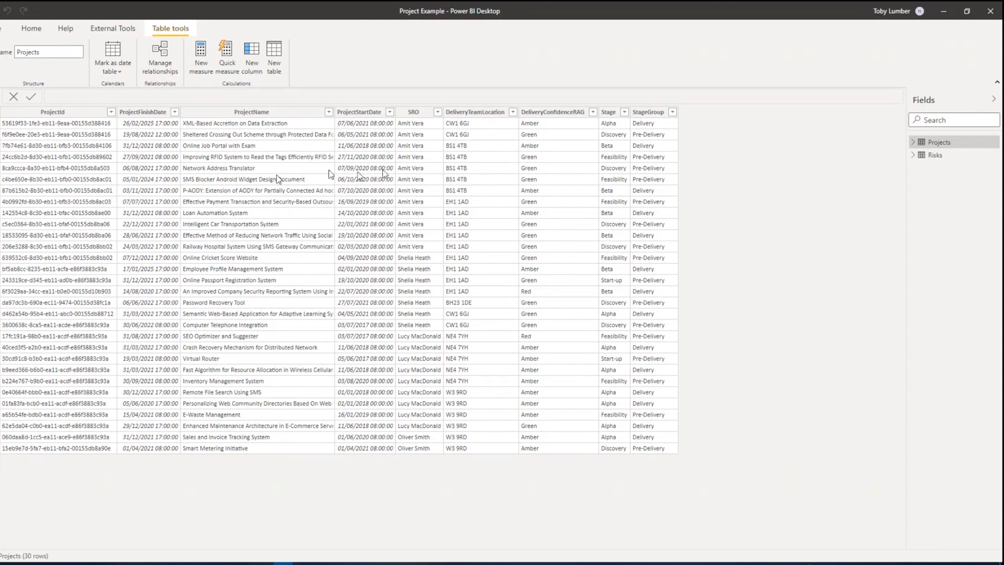
click(0, 99)
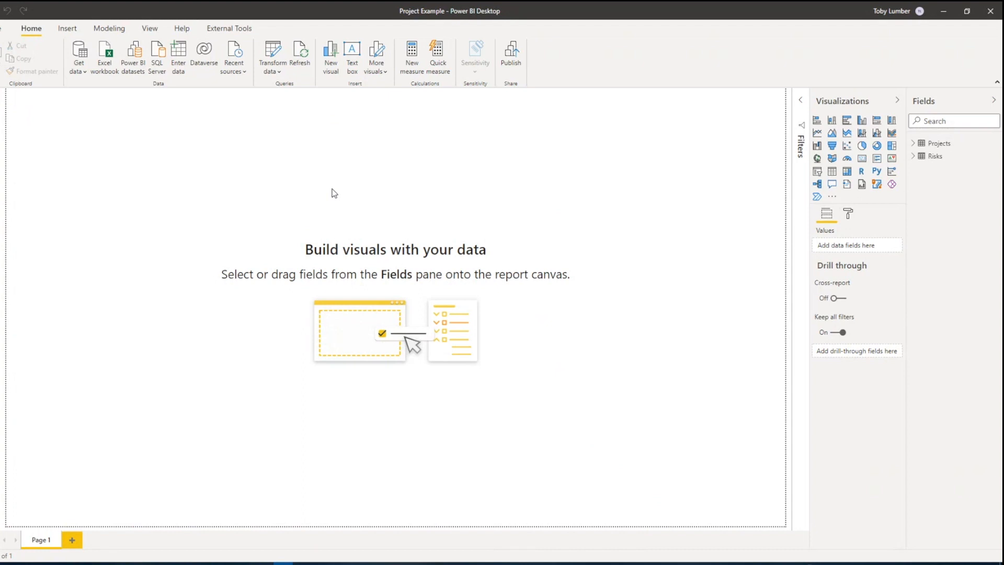
- Expand the Projects table, widen the field list and rename the DeliveryConfidenceRAG field to RAG
click(913, 144)
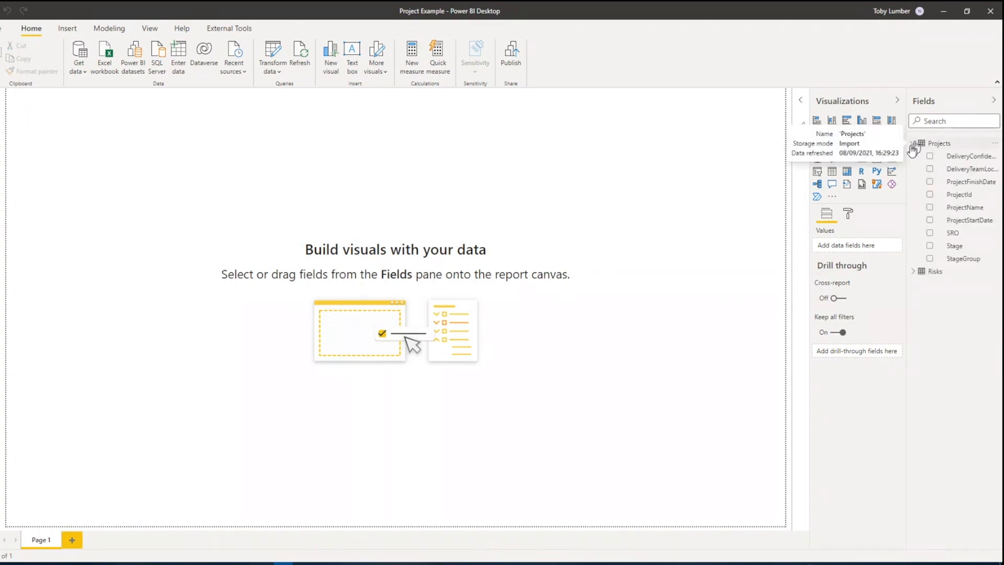
drag(903, 162, 817, 174)
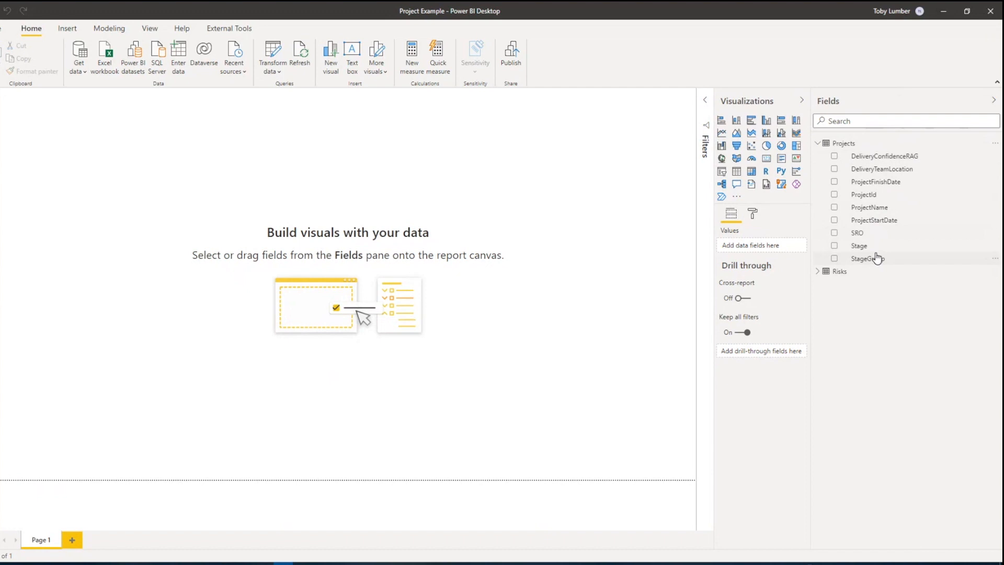
double_click(872, 157)
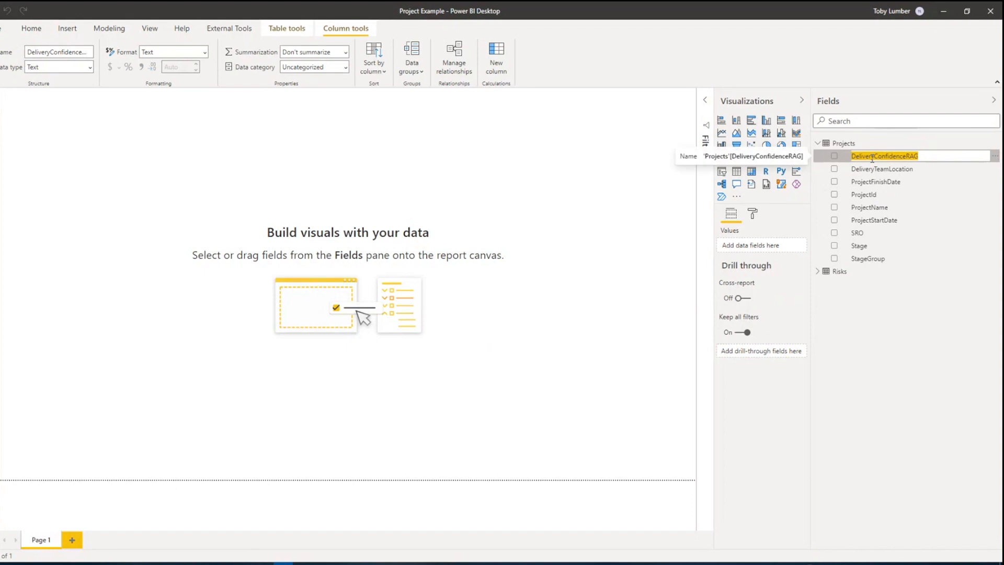
text(RAG)
key(Return)
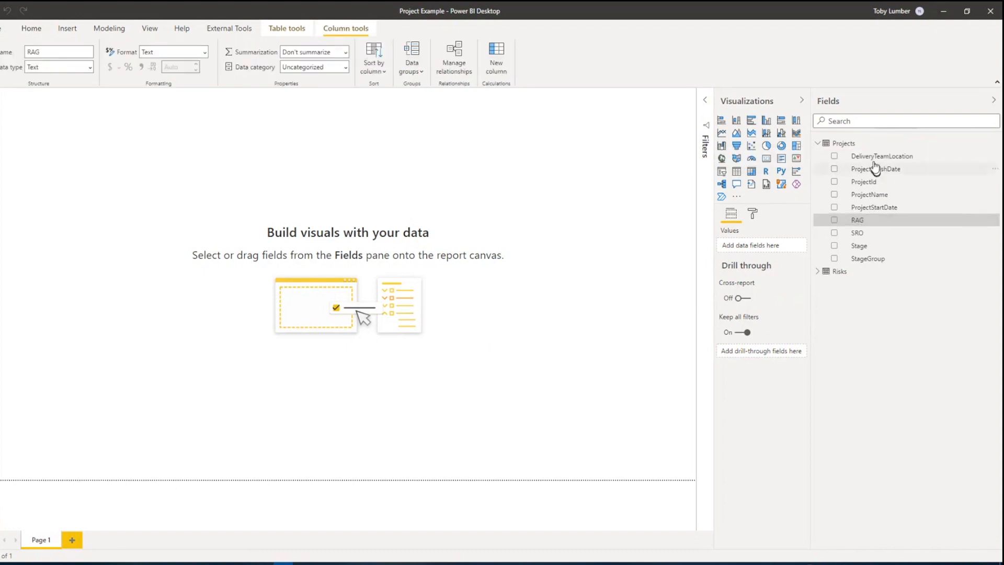
- Rename the DeliveryTeamLocation field to Location and the ProjectName field to Name in the Projects table
double_click(873, 157)
text(Location)
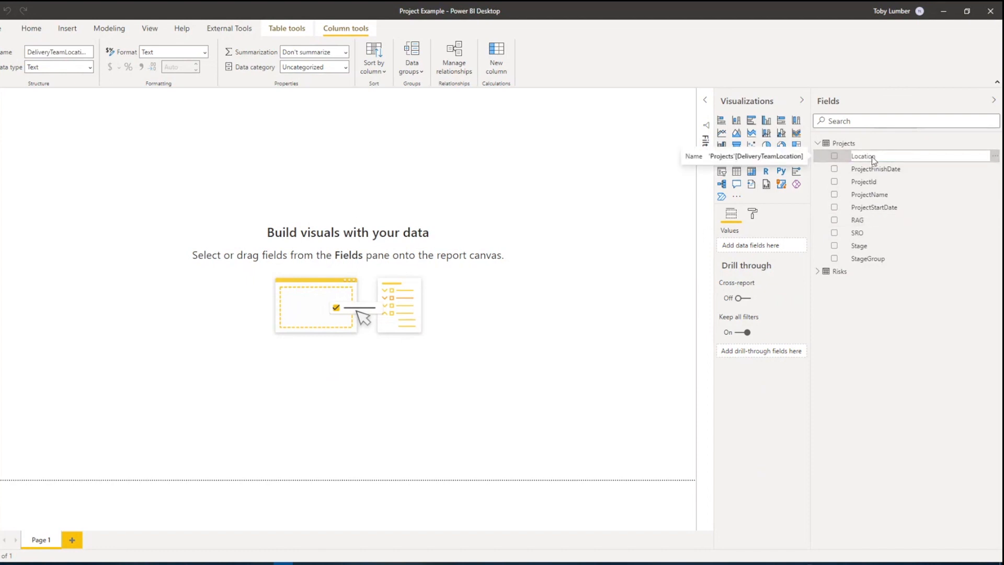
key(Return)
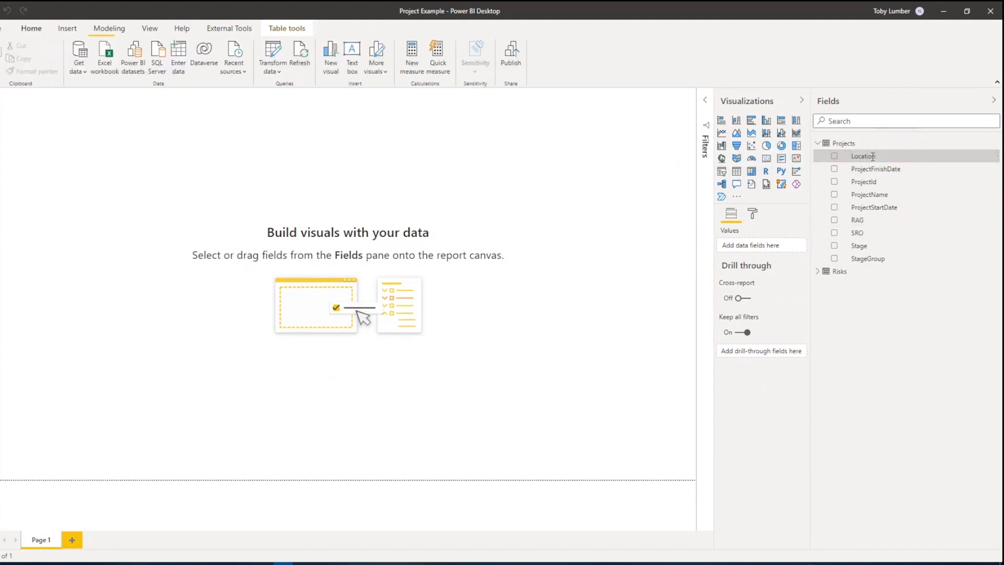
click(872, 172)
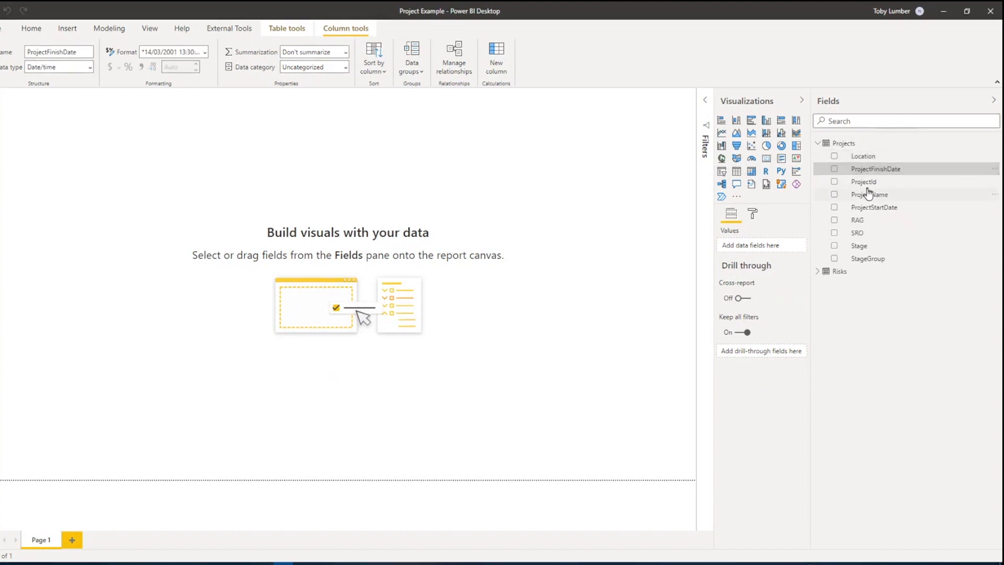
double_click(869, 194)
text(Name)
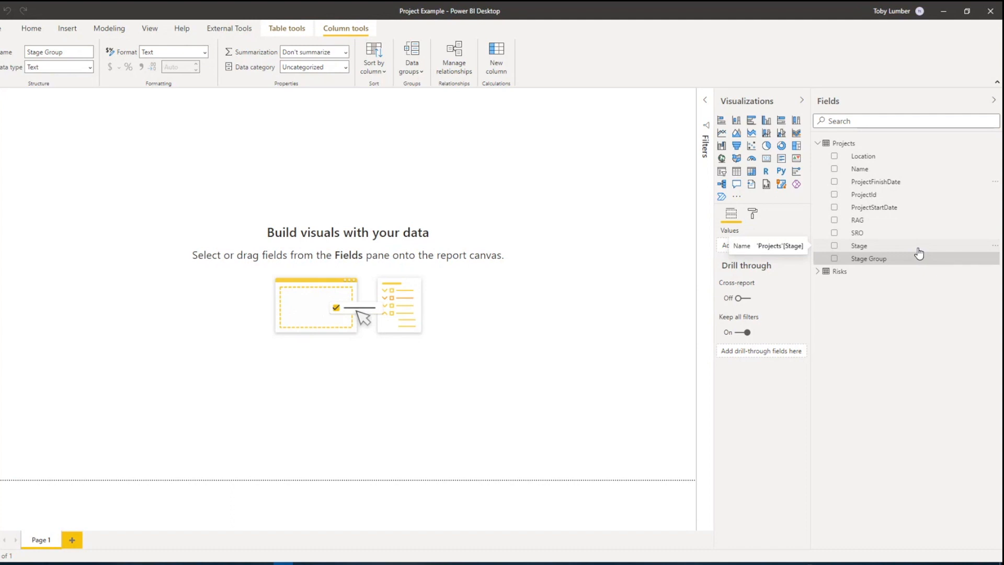
- Set the display format of the ProjectFinishDate field to Short Date
click(883, 184)
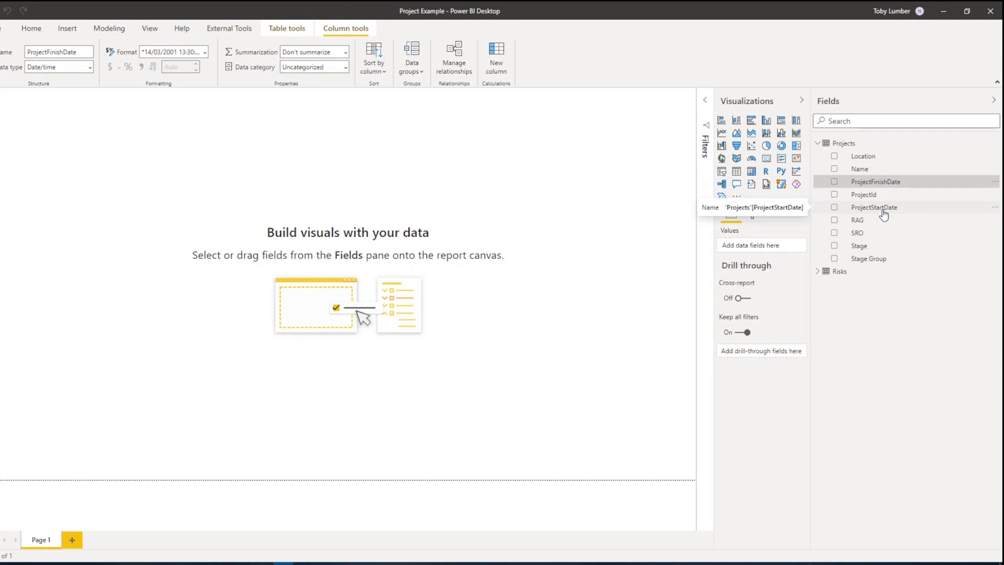
click(204, 52)
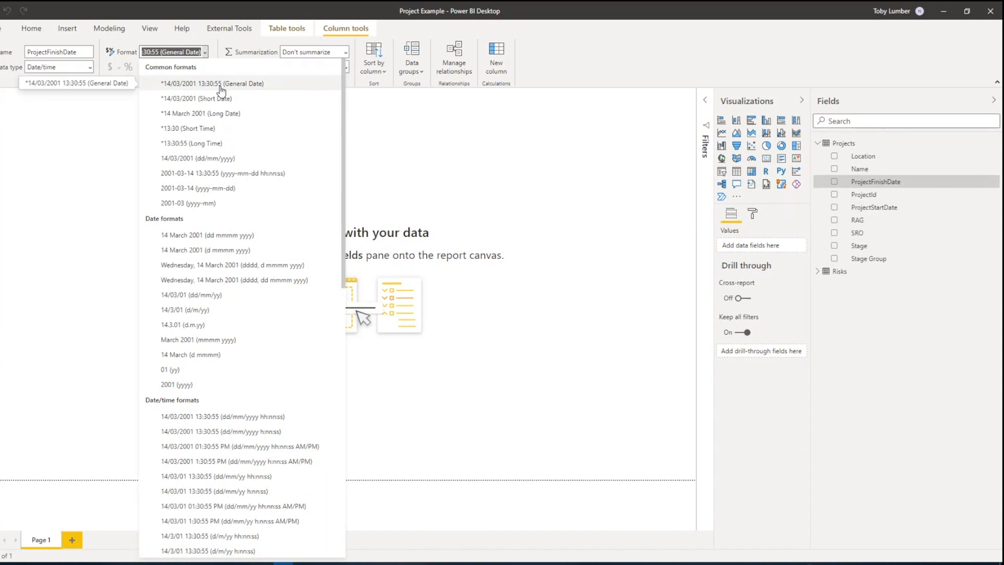
click(203, 98)
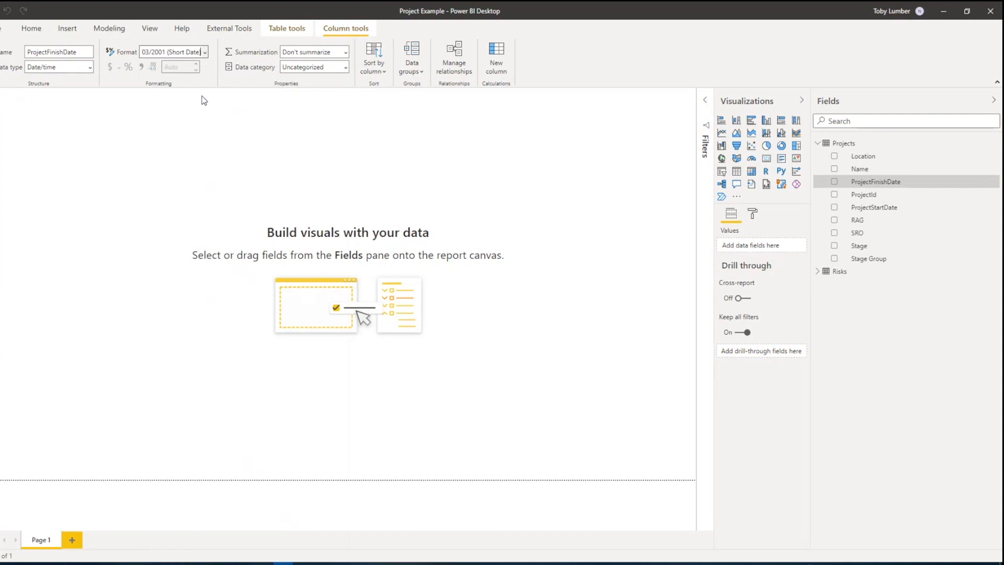
- Review the column properties of the ProjectStartDate, RAG, SRO and Stage fields in the Projects table
click(224, 120)
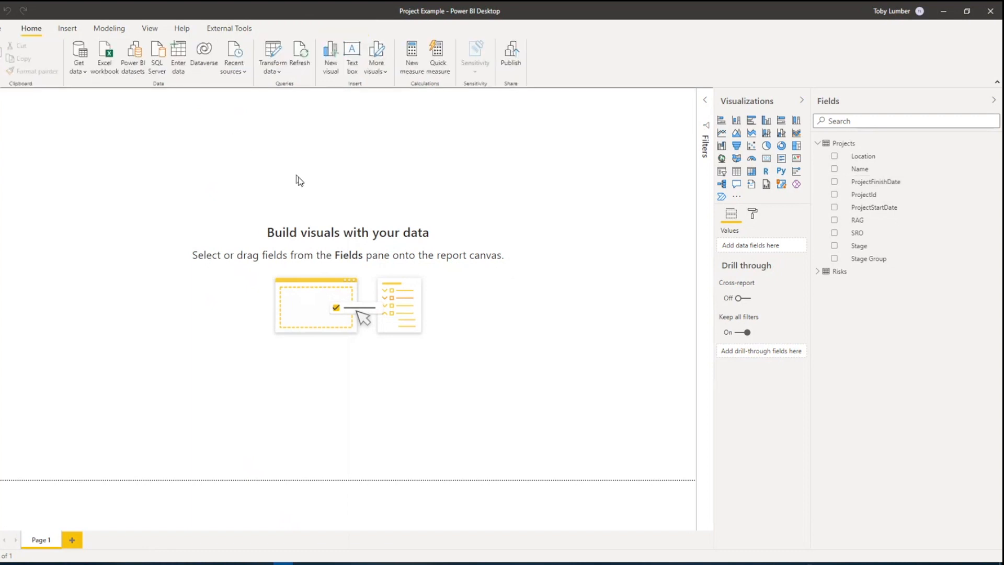
click(878, 209)
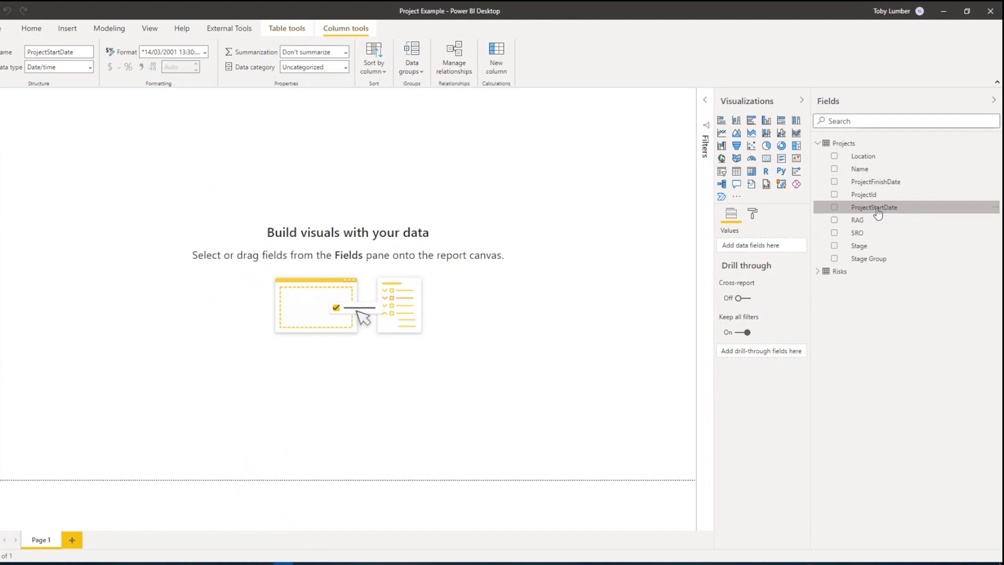
click(212, 121)
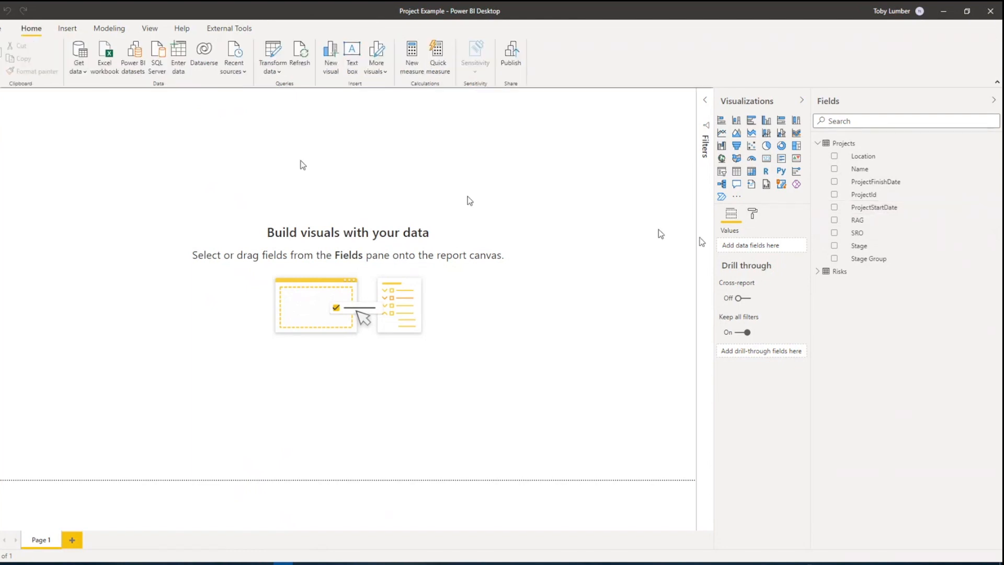
click(860, 222)
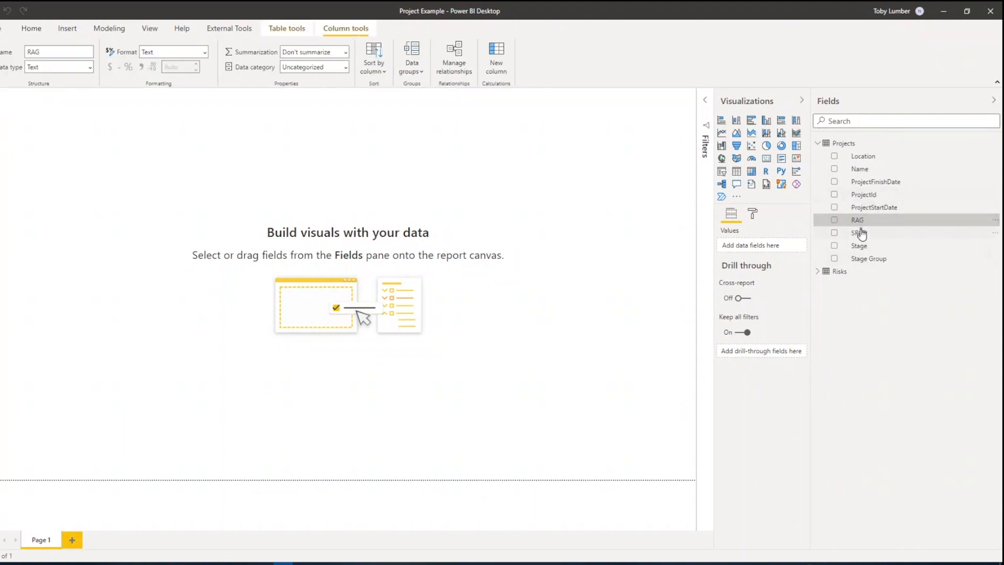
click(858, 232)
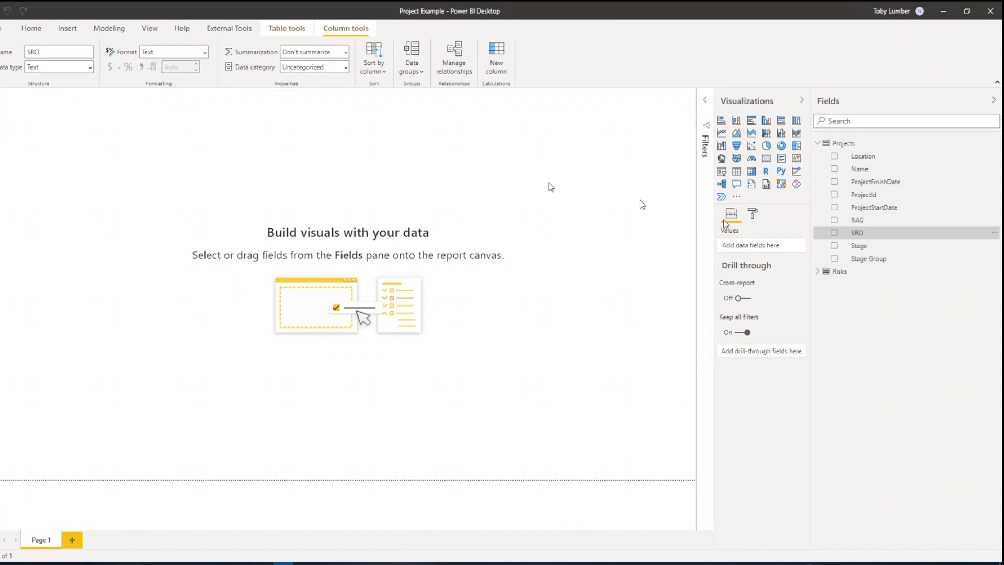
click(856, 249)
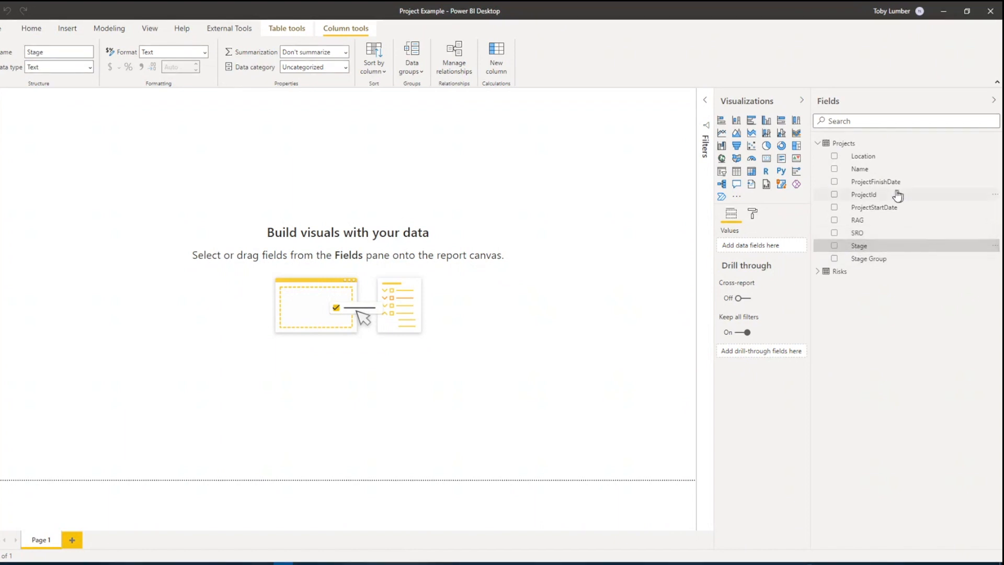
- Set the data category of the Location field in the Projects table to Postal code
click(871, 159)
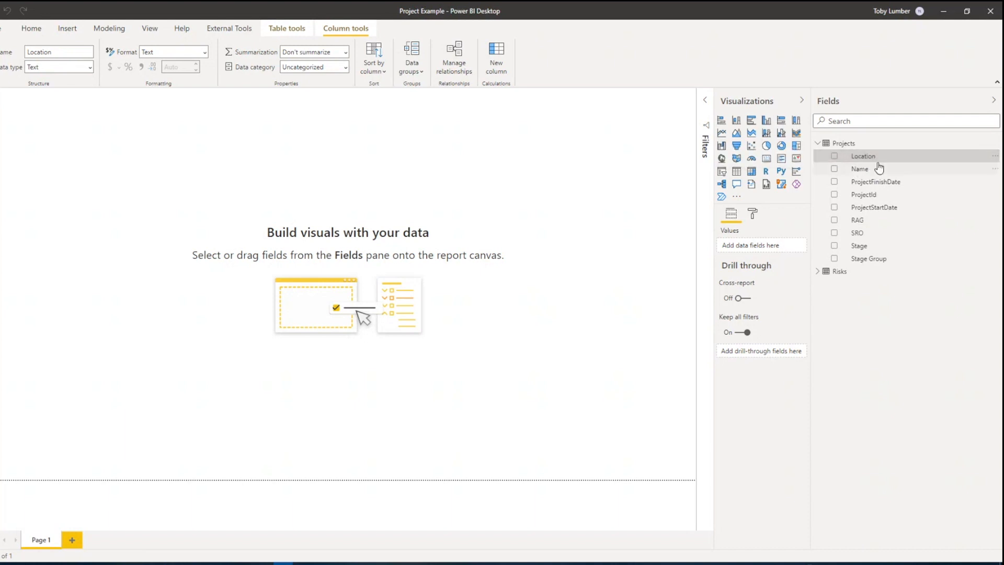
click(346, 68)
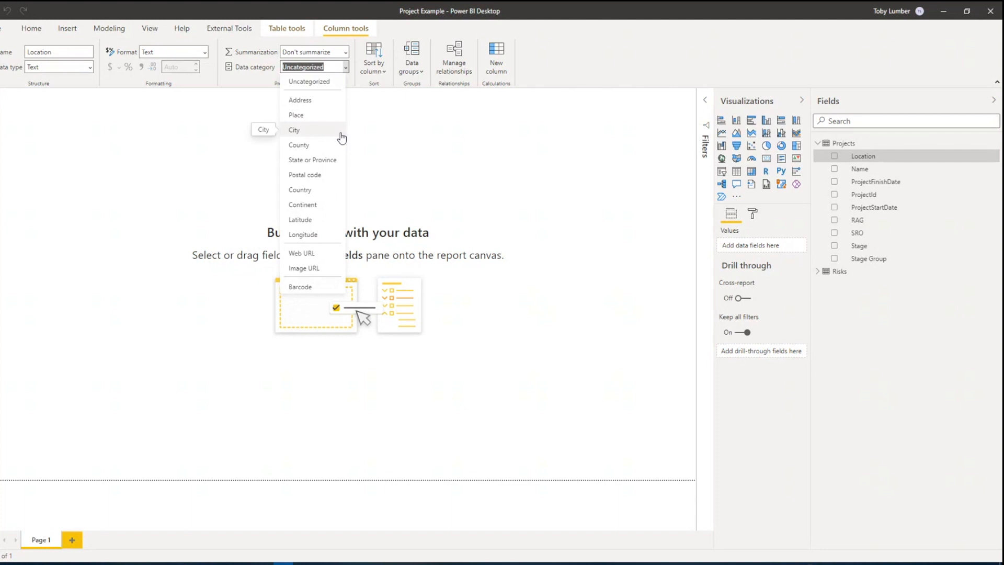
click(316, 179)
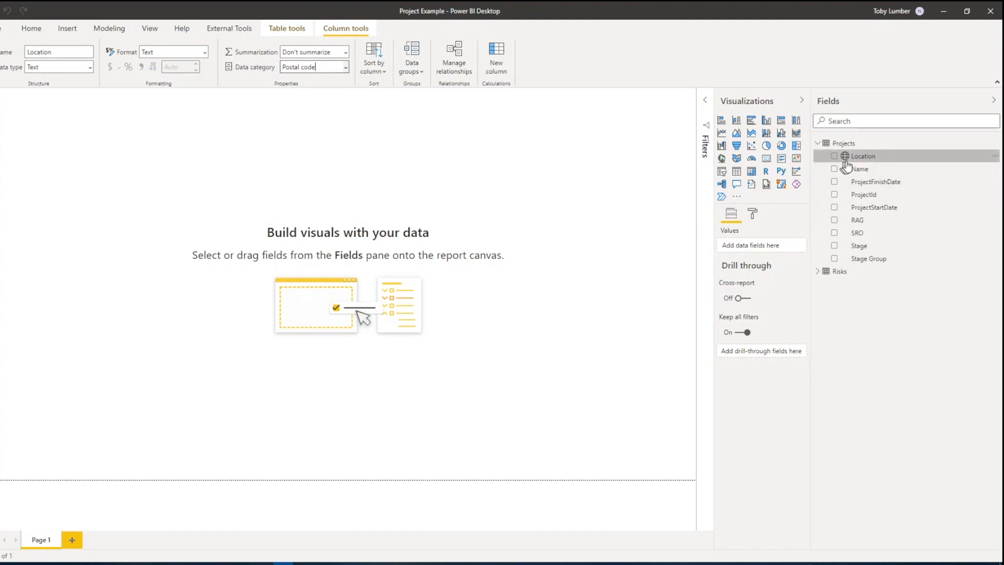
click(869, 183)
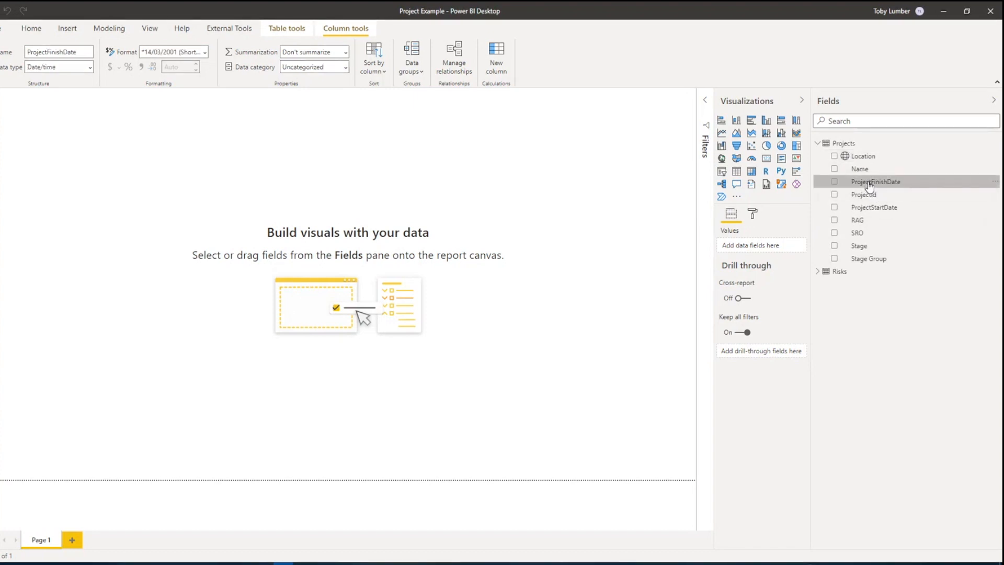
- Create a measure in the Projects table with the formula Nr Of Projects = COUNTROWS(Projects)
click(886, 300)
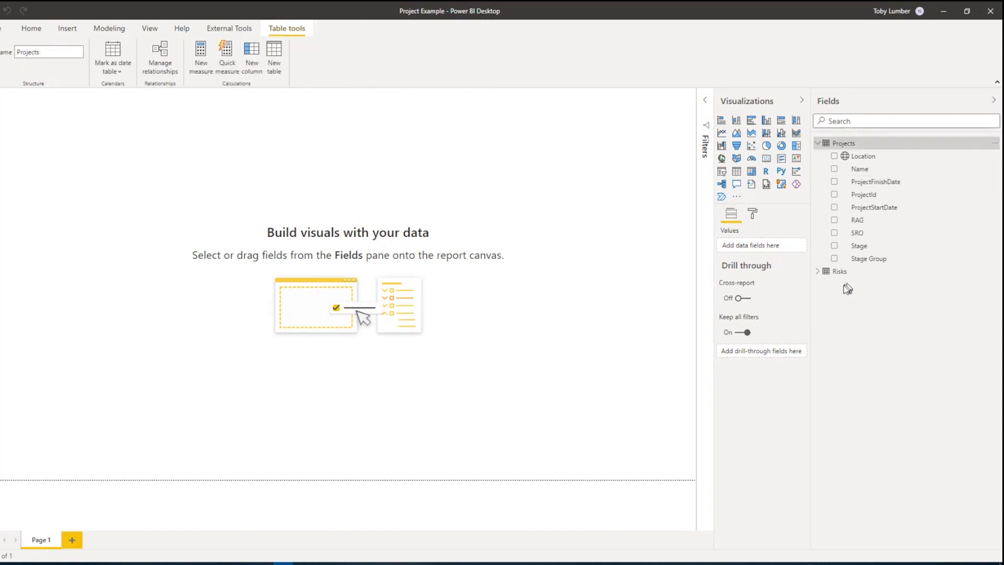
click(200, 57)
drag(98, 101, 43, 103)
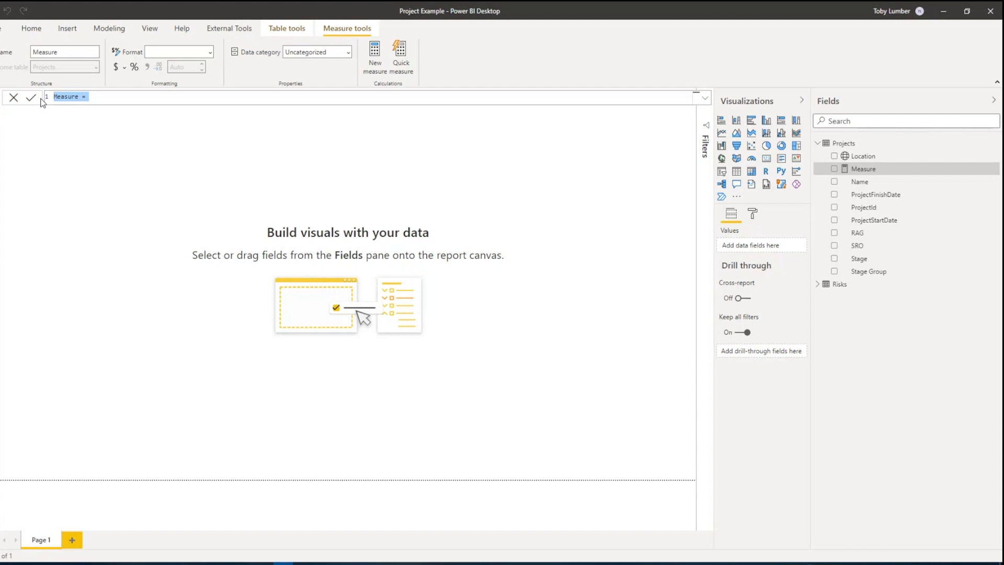
text(Nr Of Projects = Count)
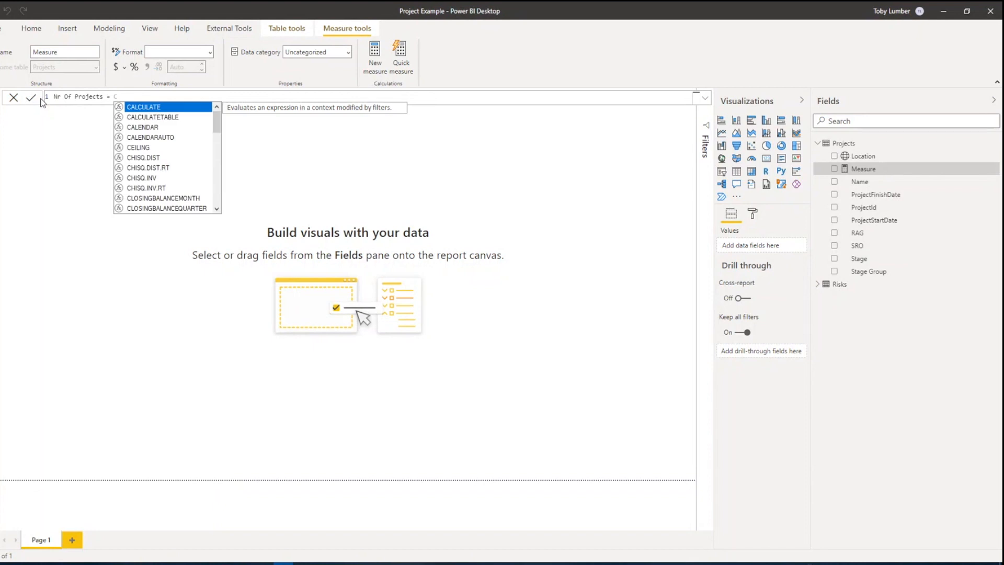
key(Down)
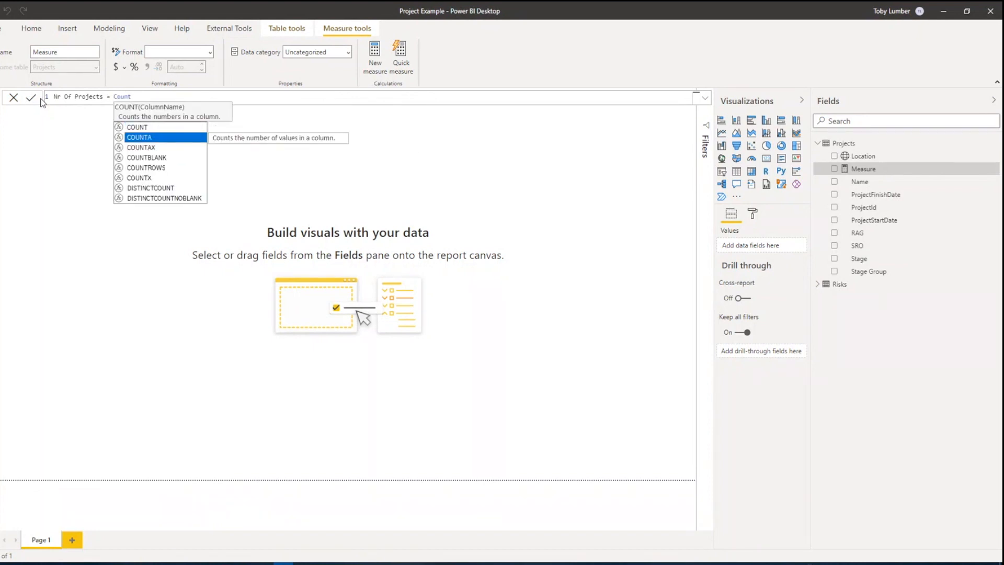
key(Down)
key(Down)
key(Down)
key(Tab)
text(pro)
key(Tab)
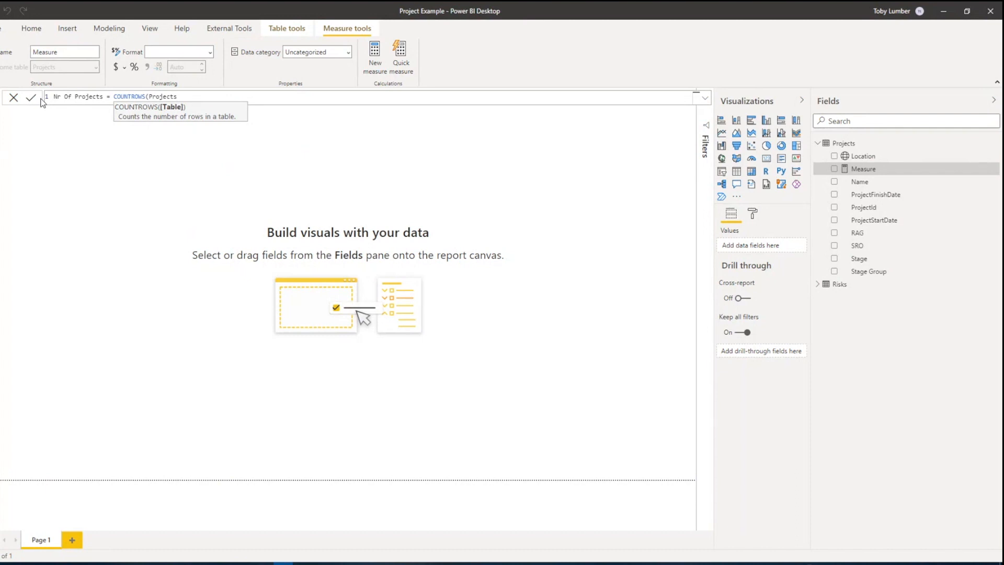
text())
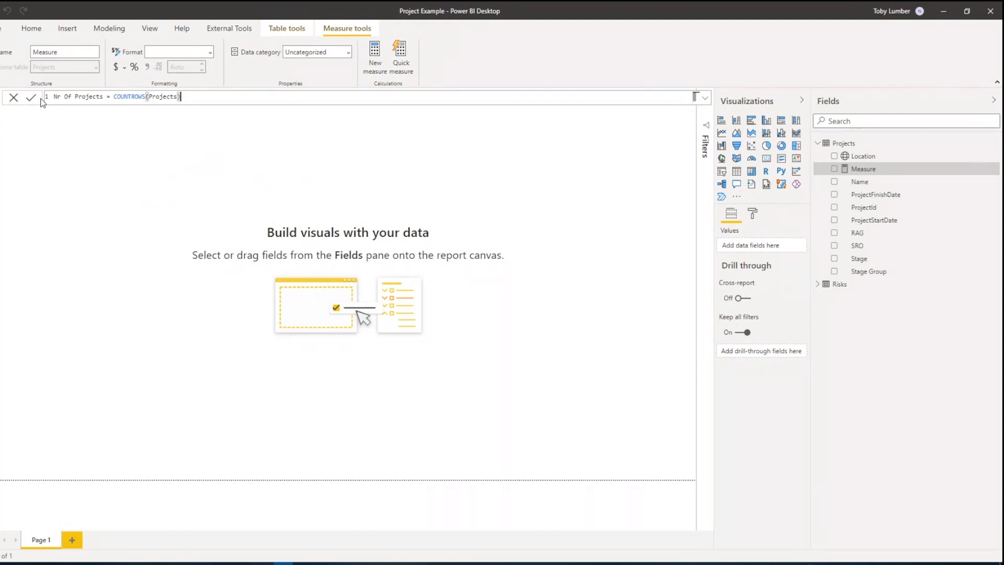
key(Return)
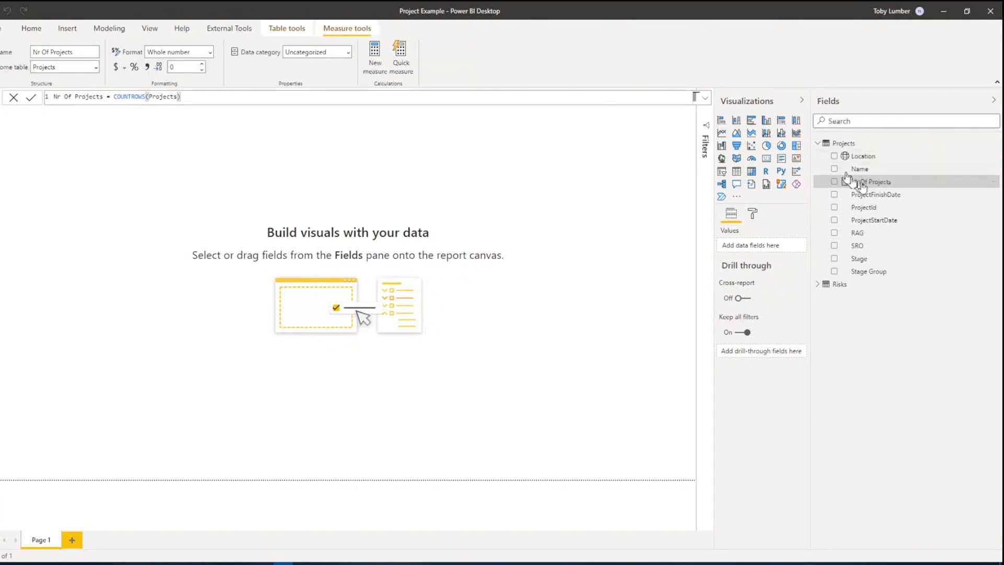
- Expand the Risks table and create a measure in it with the formula Nr Of Risks = COUNTROWS(Risks)
click(818, 285)
click(838, 285)
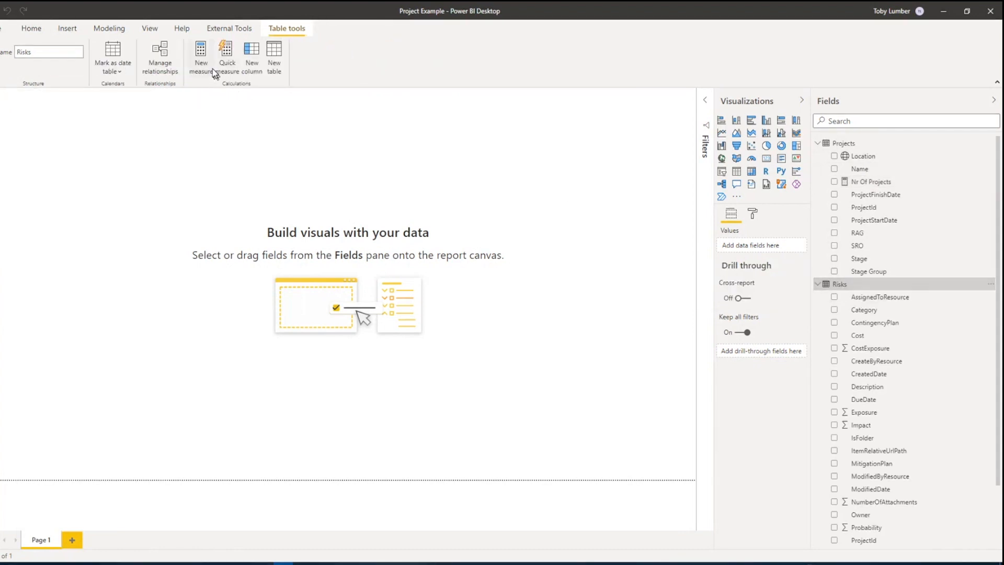
click(200, 57)
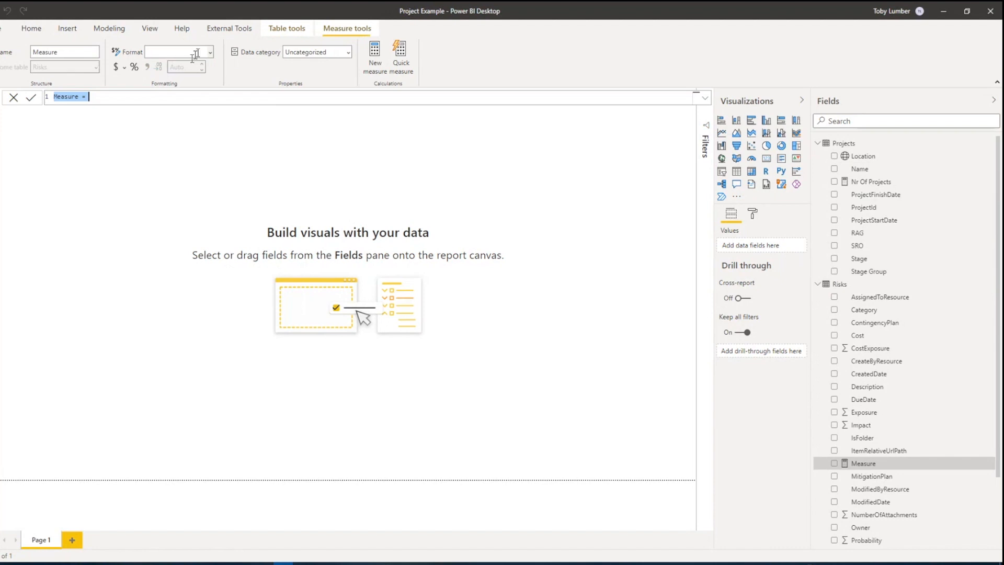
text(Nr Of )
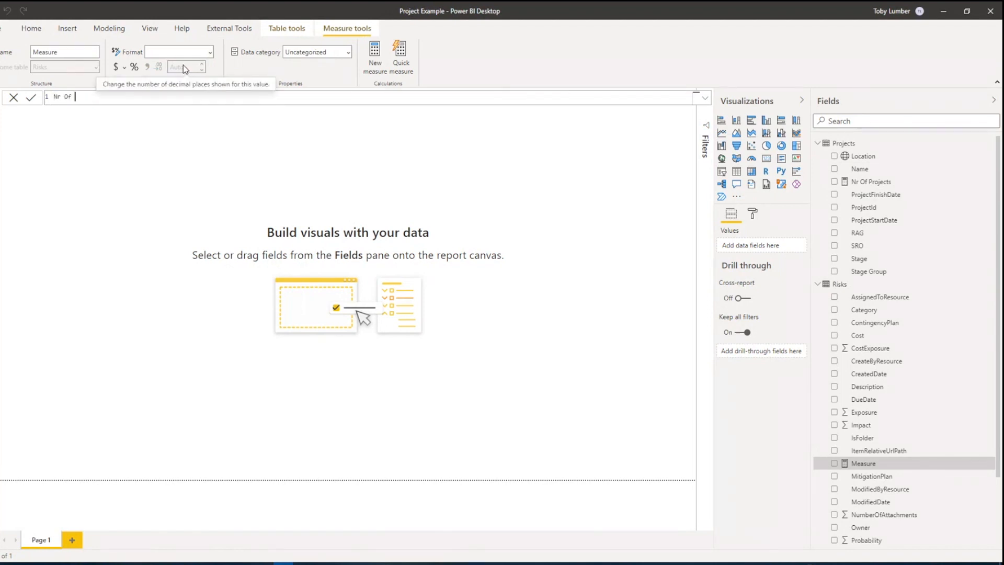
text(Risks = Count)
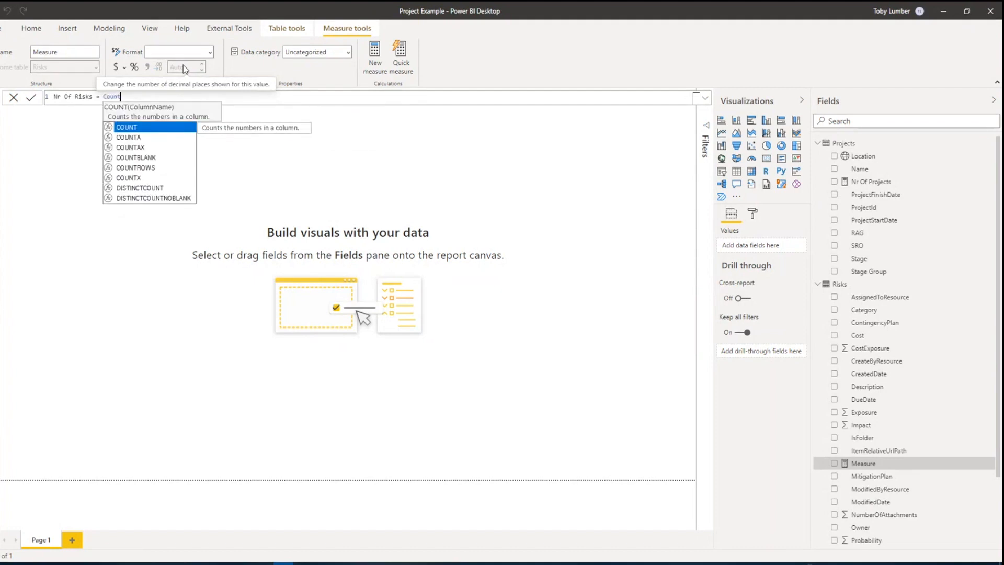
key(Down)
key(Down)
key(Down)
key(Down)
key(Tab)
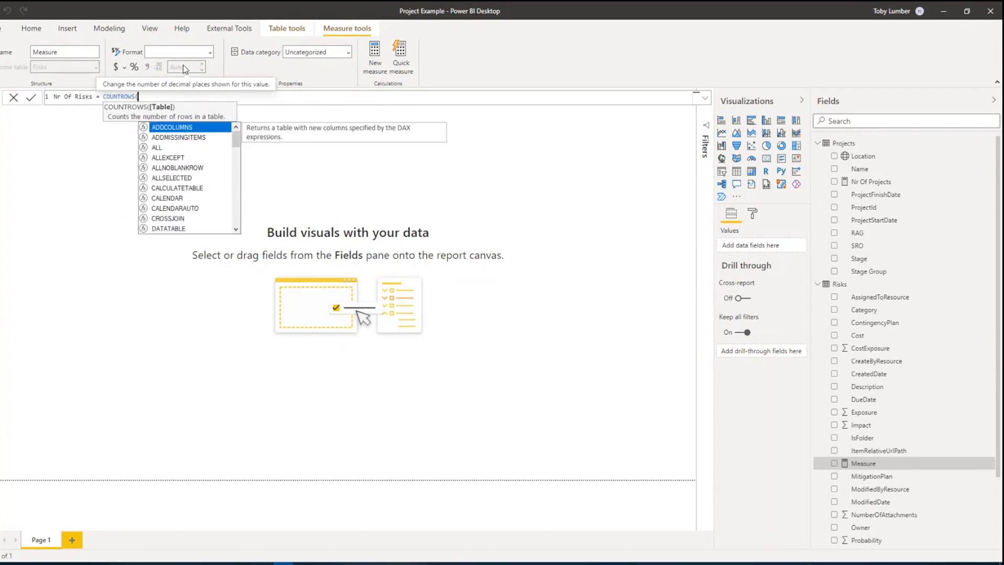
text(R)
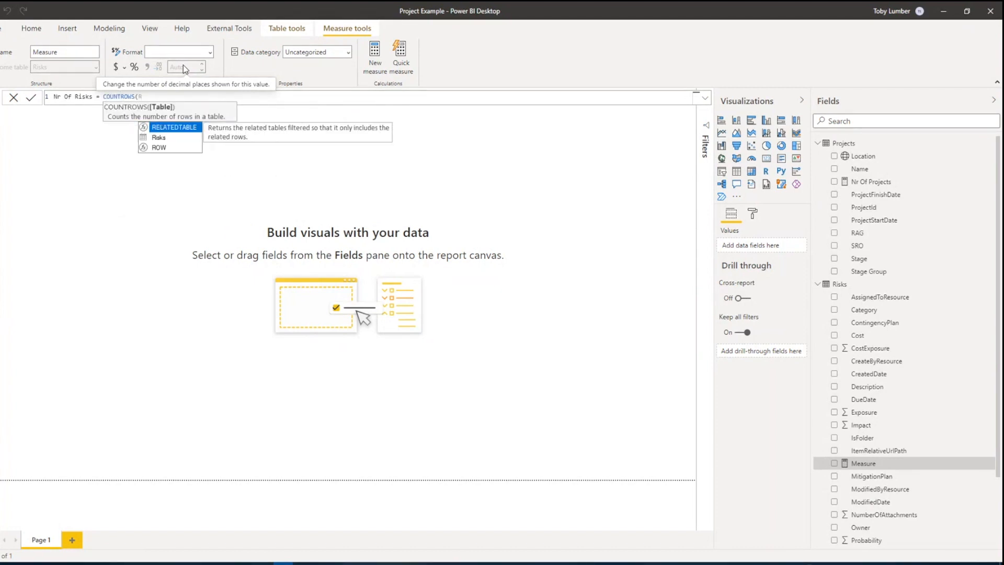
key(Tab)
text())
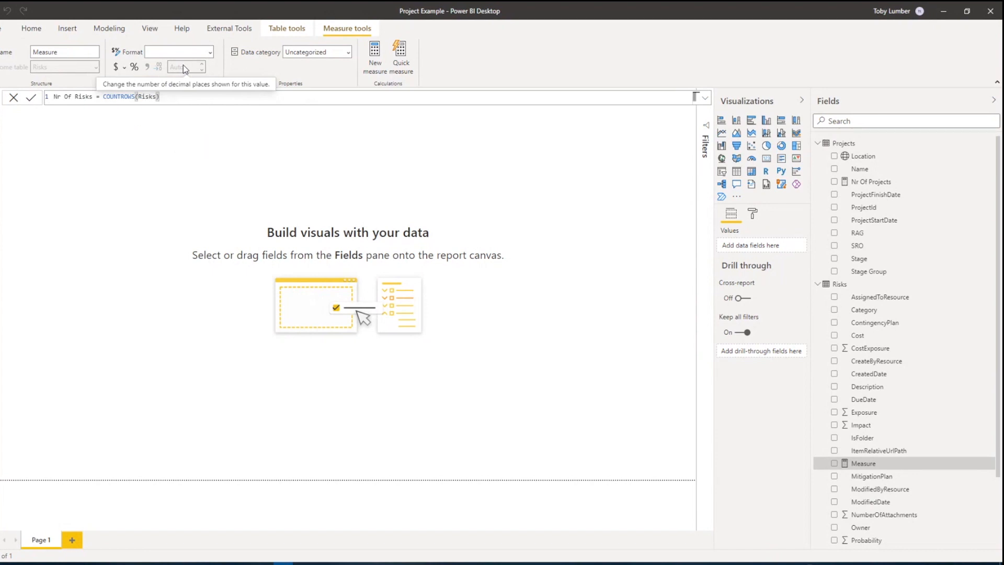
key(Return)
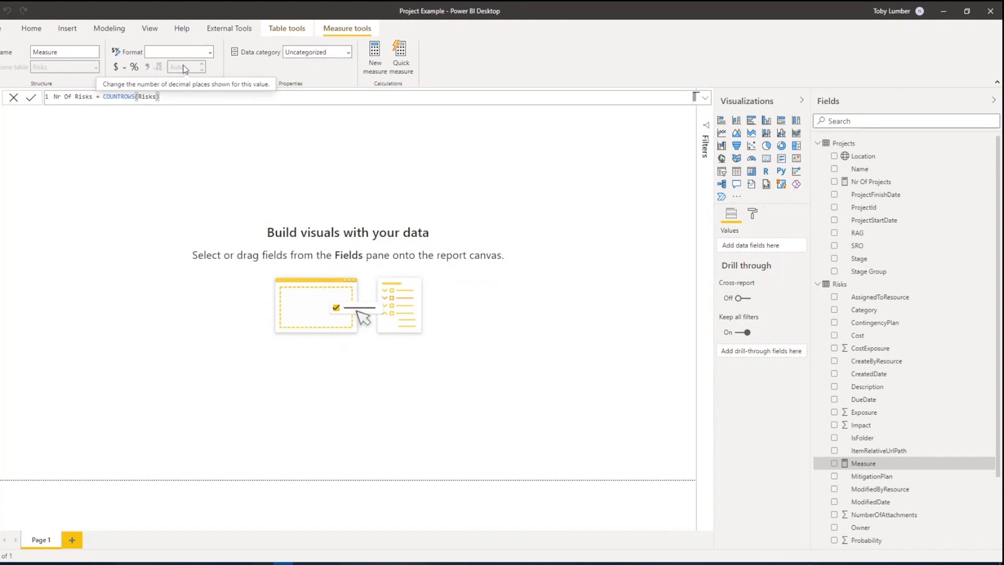
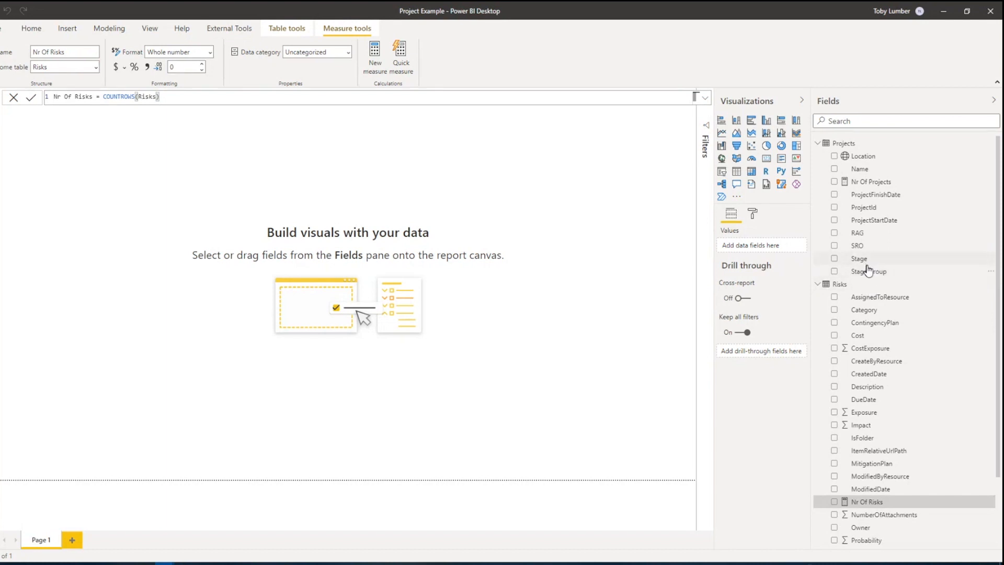
- Create a hierarchy from the Stage Group field in the Projects table and add the Stage field as its second level
click(992, 277)
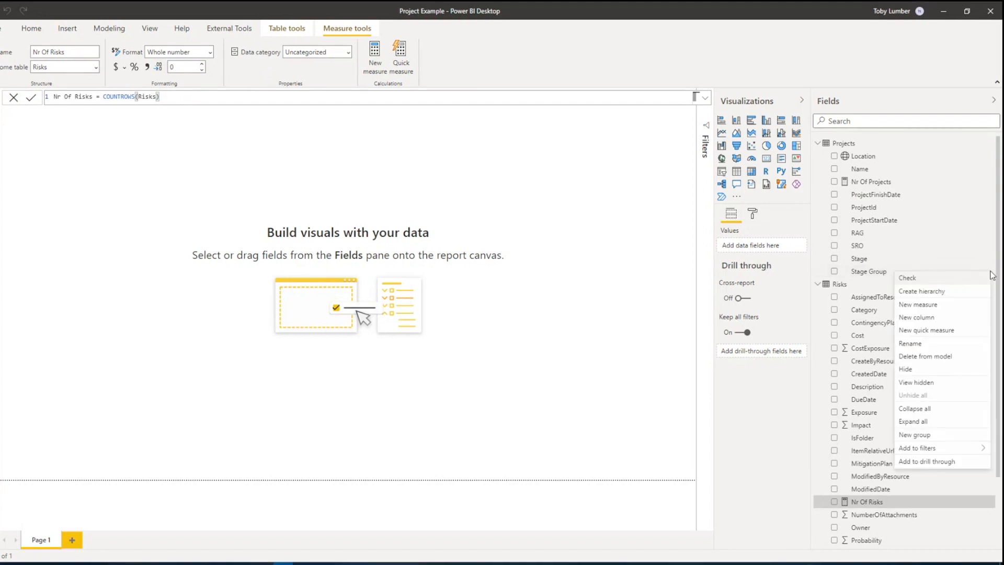
click(933, 294)
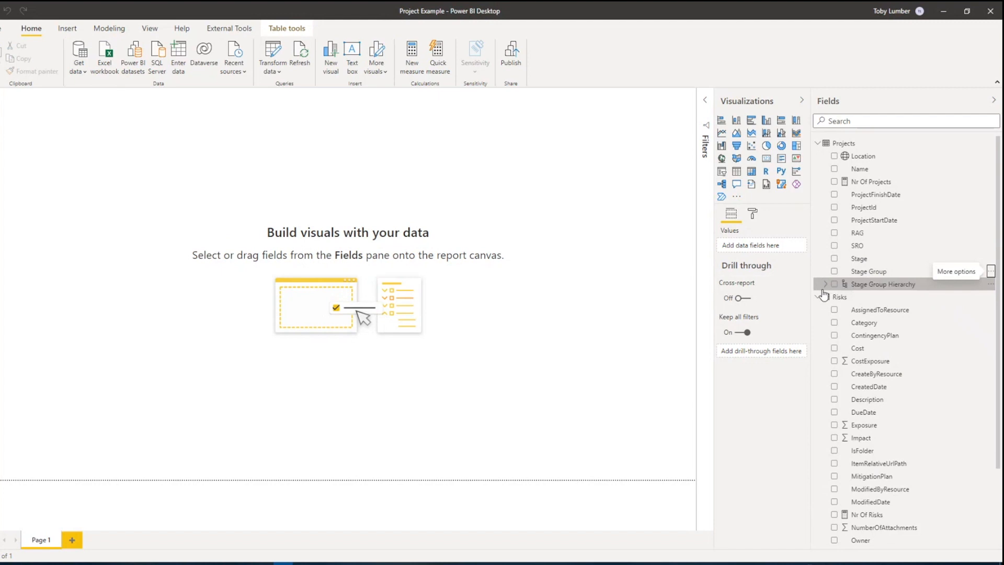
click(825, 284)
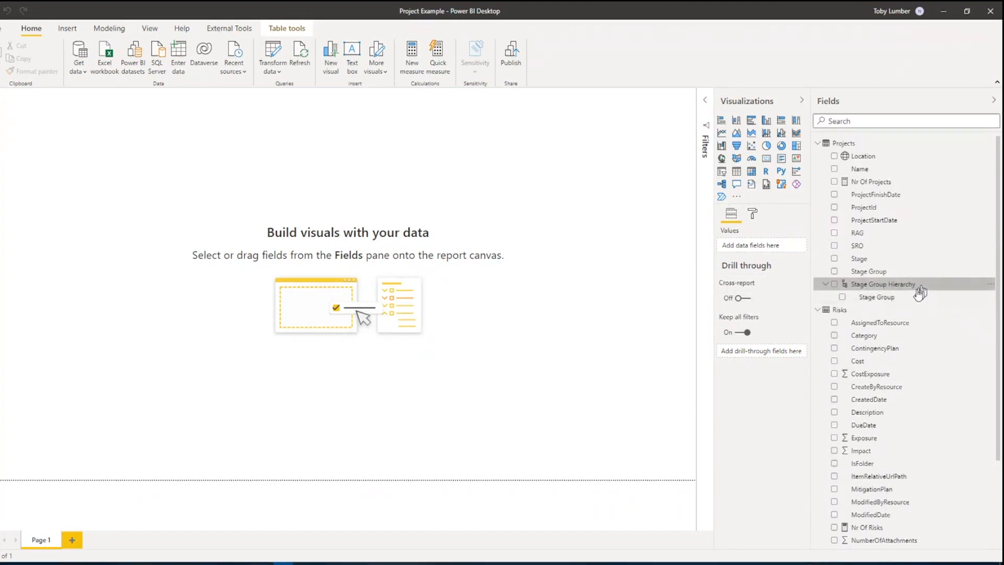
click(990, 258)
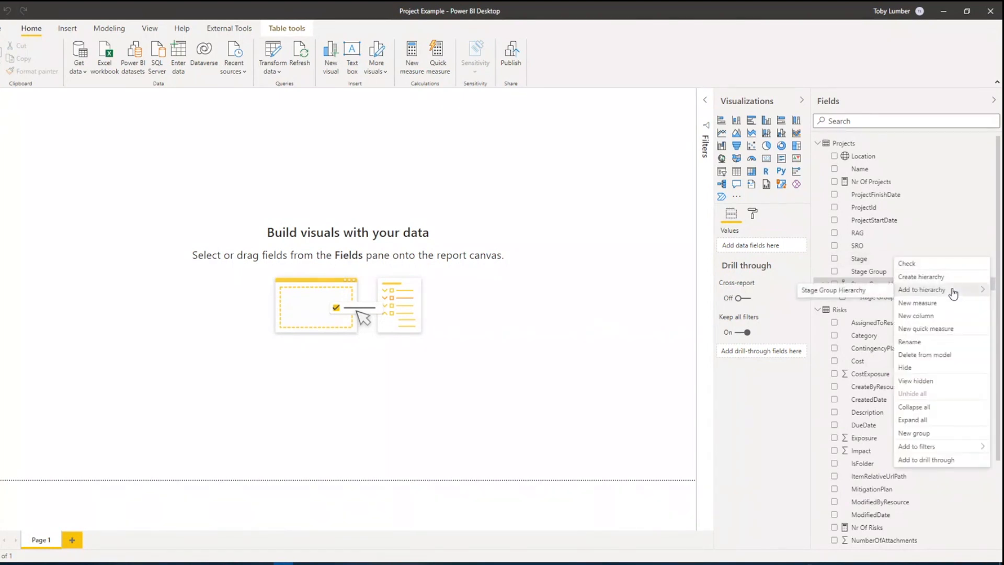
click(854, 292)
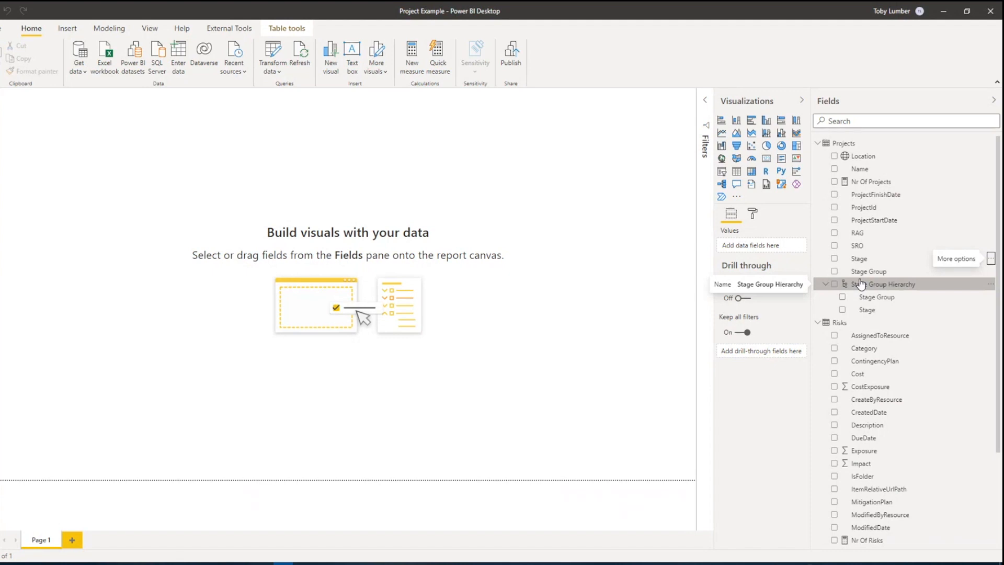
click(430, 197)
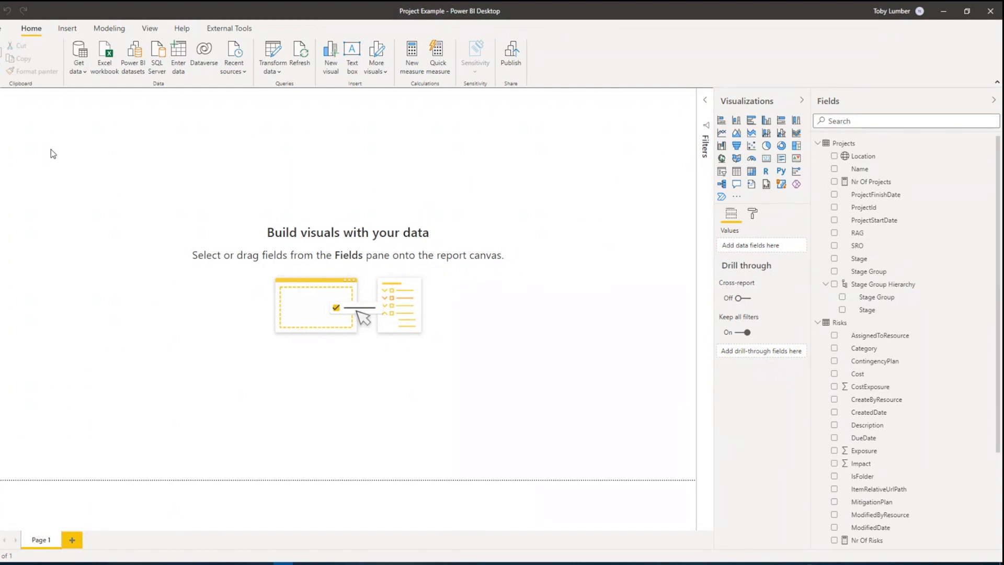
- Insert the image Power BI_128x128 Negative.png from the Examples folder onto the report page
click(70, 28)
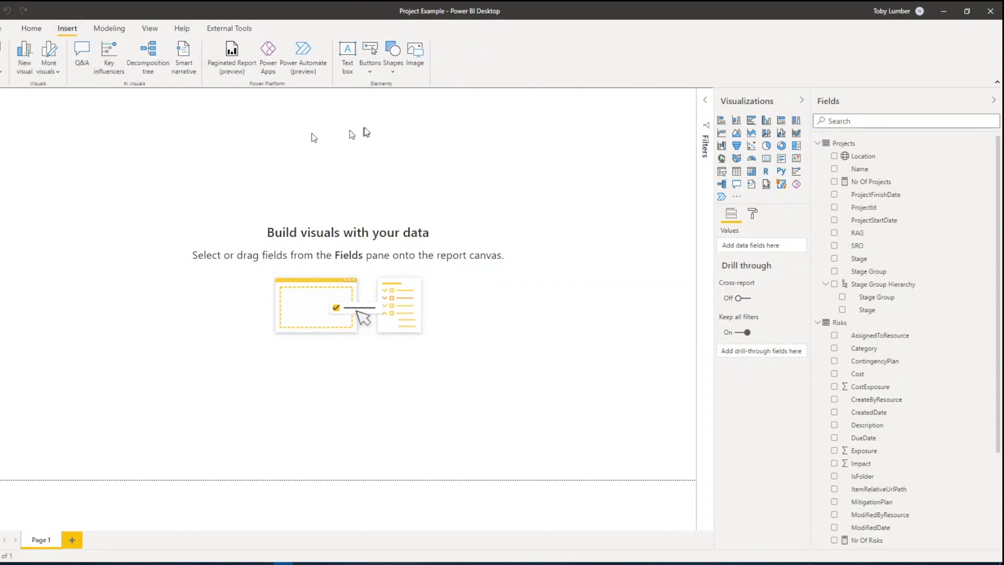
click(414, 52)
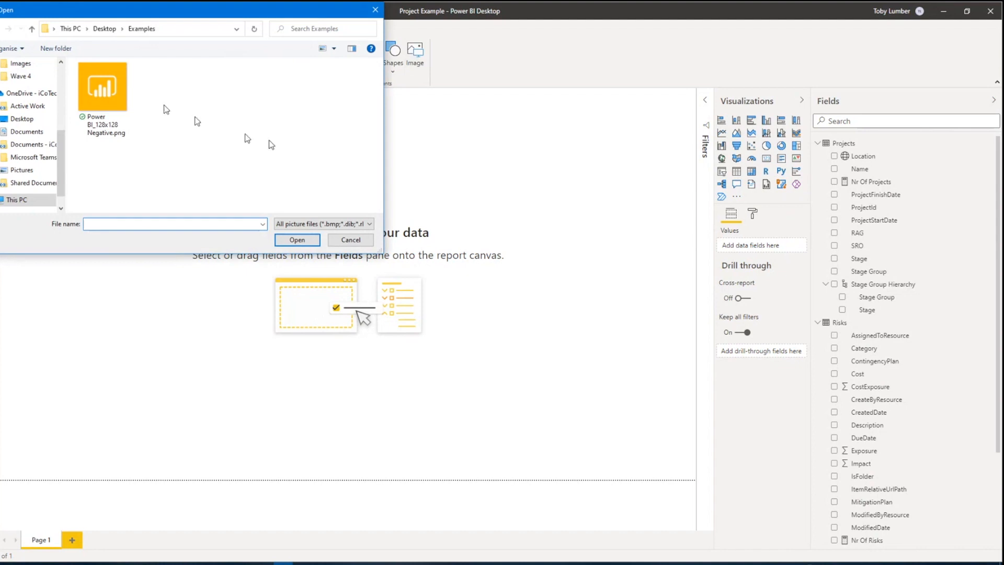
double_click(117, 92)
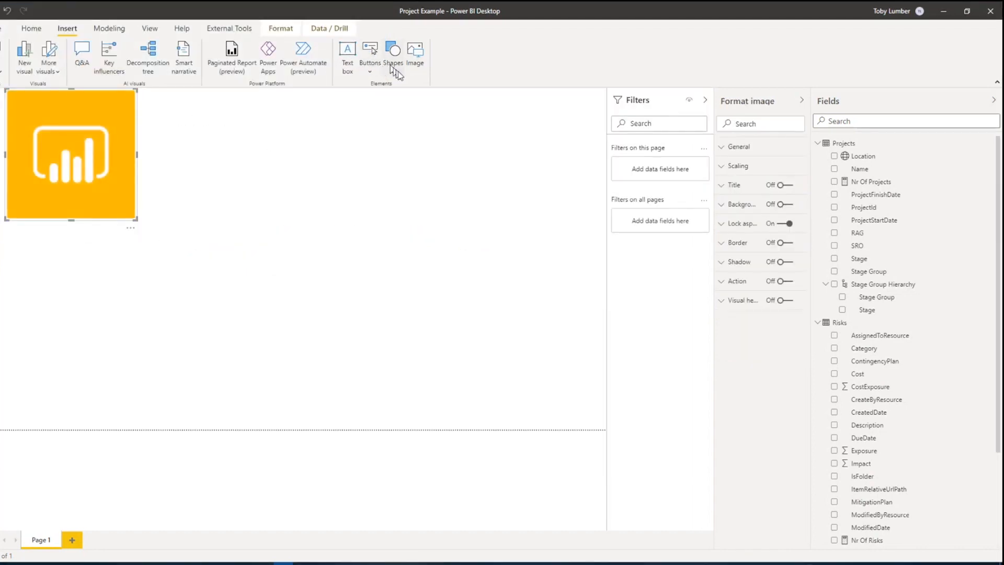
- Shrink the inserted logo image in the page corner and place a text box reading Sample Projects beside it as the page title
drag(137, 220, 50, 130)
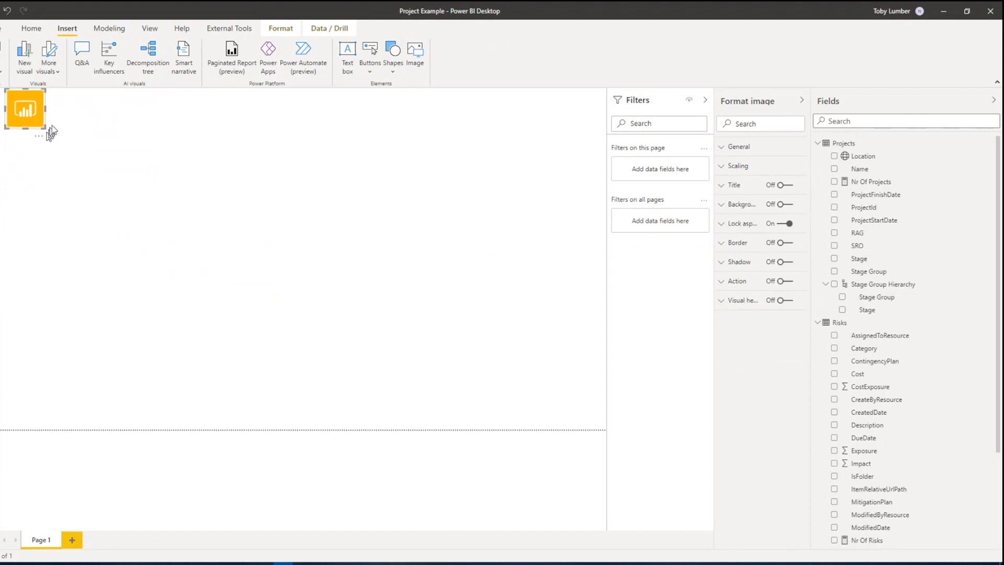
click(67, 120)
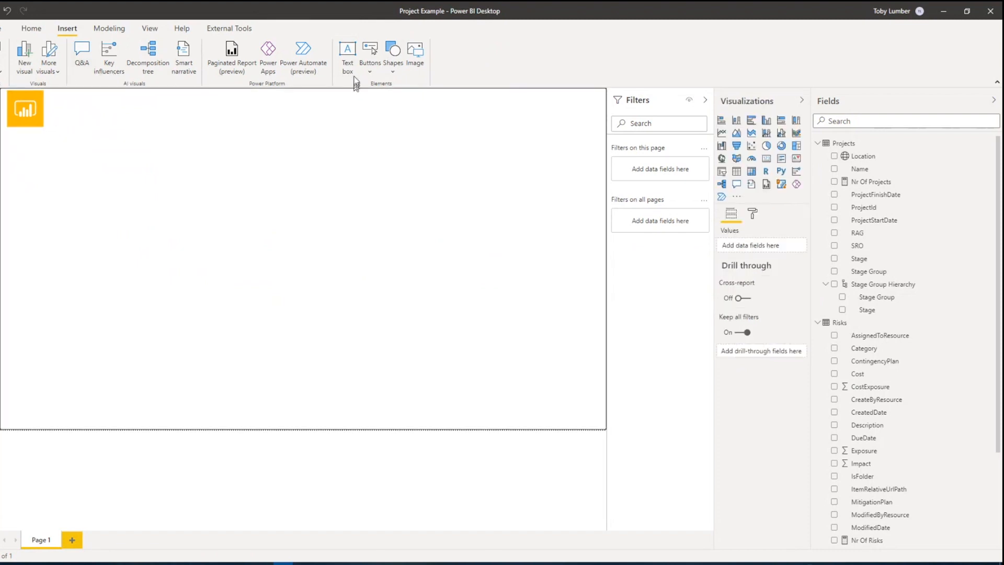
click(347, 56)
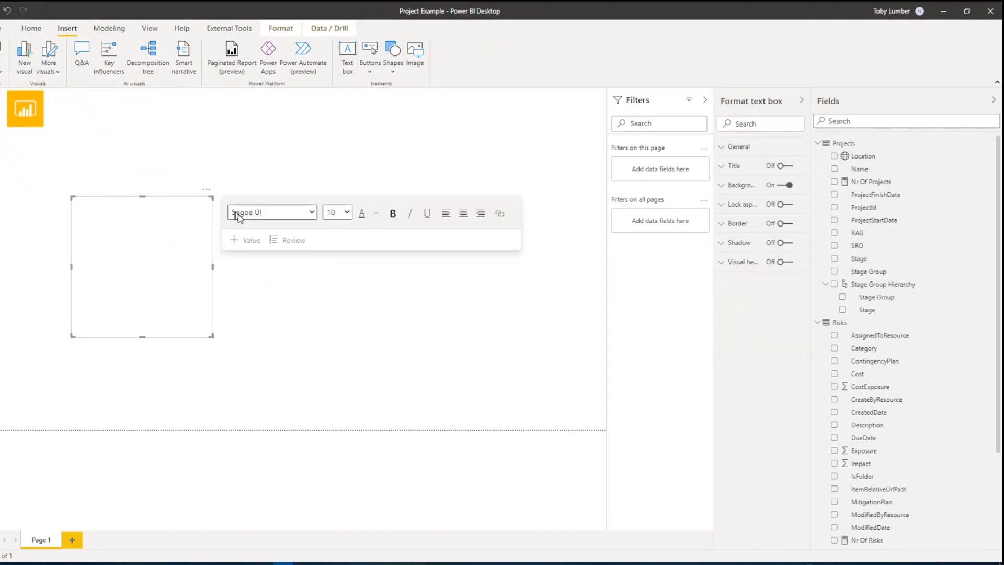
text(Sample Projects)
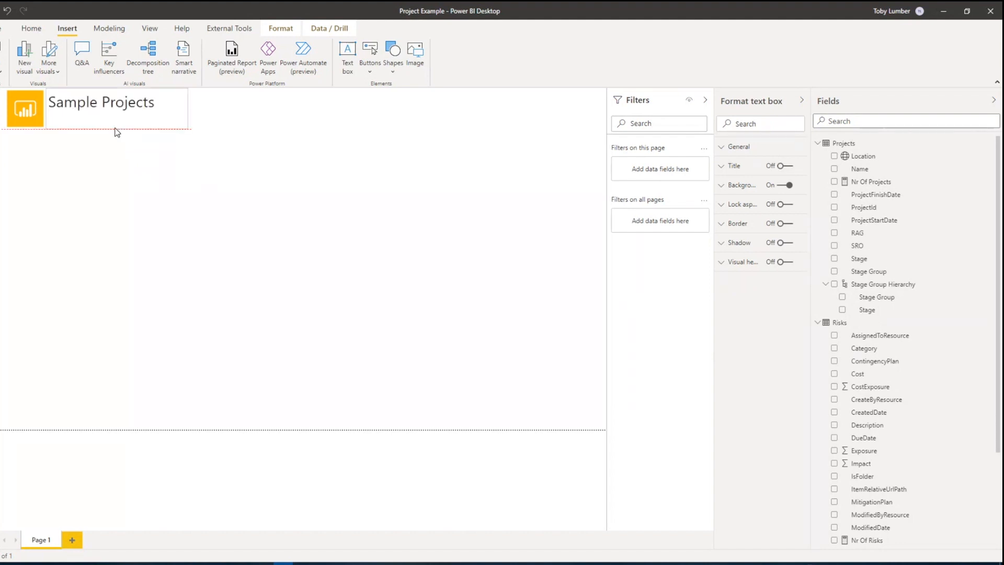
click(111, 158)
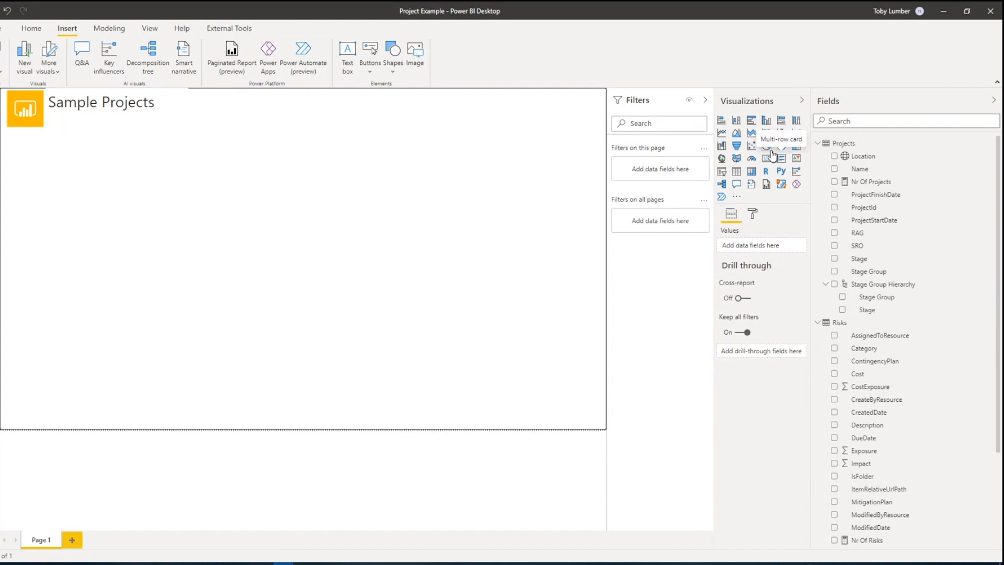
- Add a pie chart to the page, place it directly below the logo and title, and widen it to match the title area
click(767, 148)
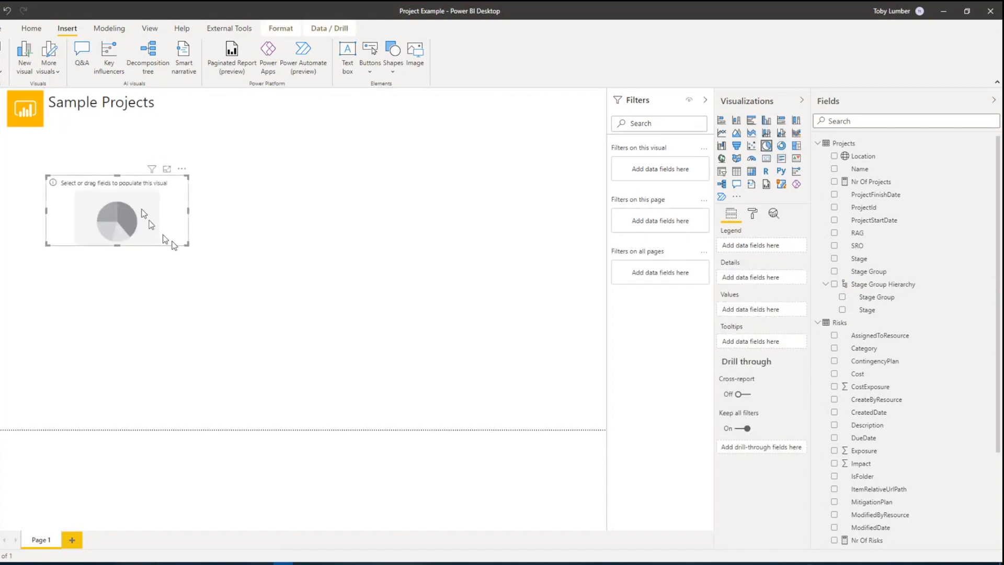
drag(174, 169, 140, 125)
drag(71, 199, 58, 283)
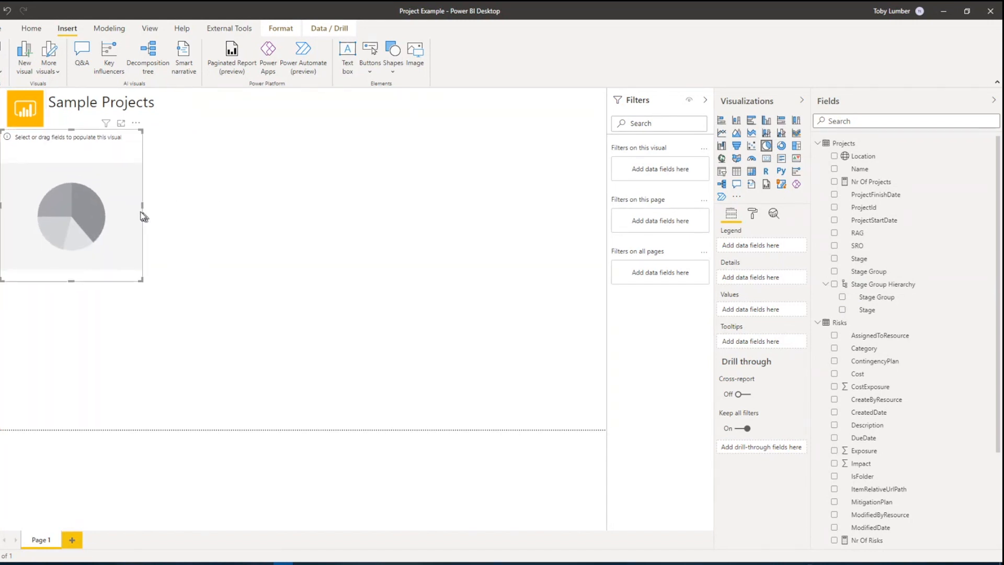
drag(142, 204, 187, 206)
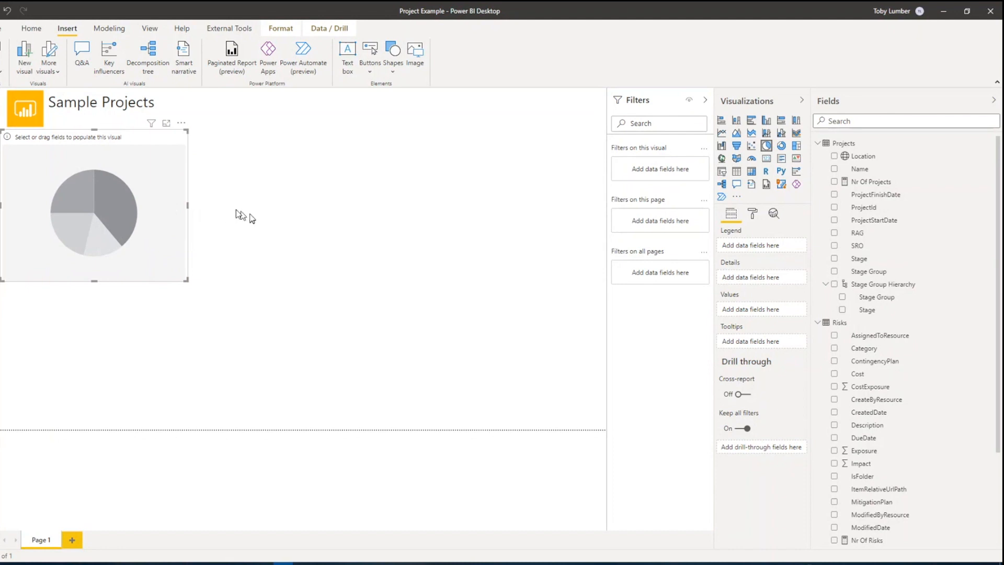
click(212, 209)
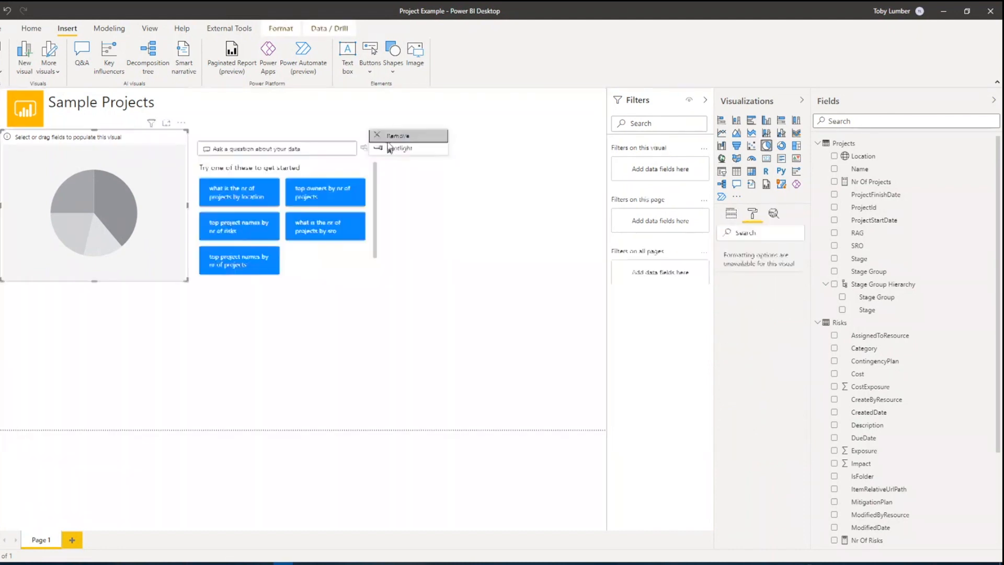
click(388, 138)
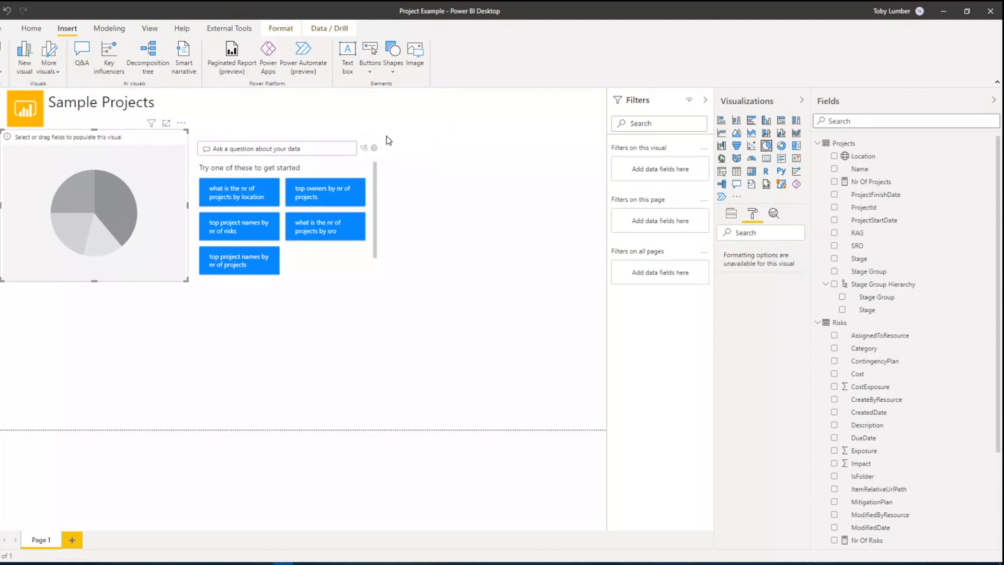
click(155, 136)
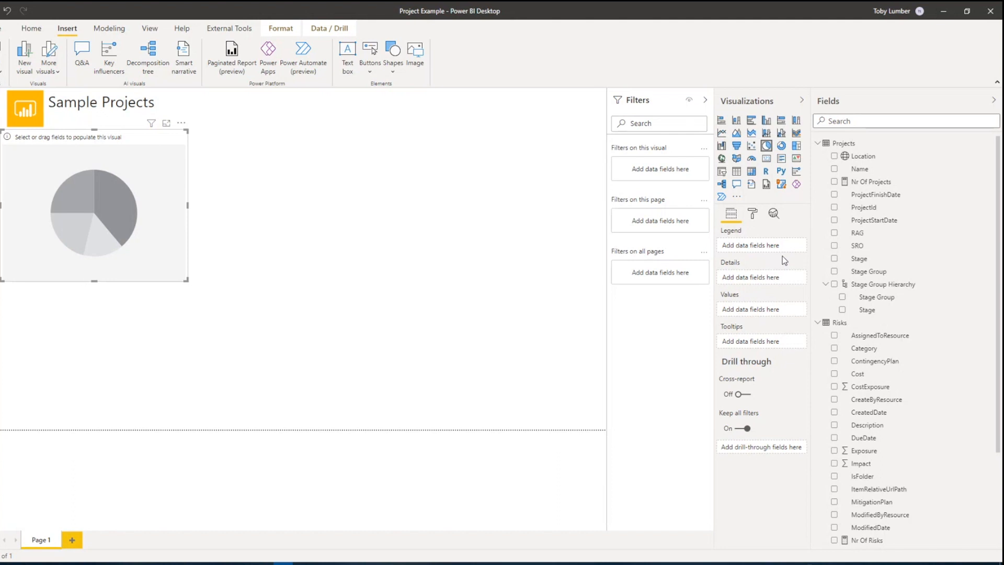
- Give the pie chart Nr Of Projects as its values and Stage Group Hierarchy as its details, switched to the Stage level
drag(868, 181, 768, 317)
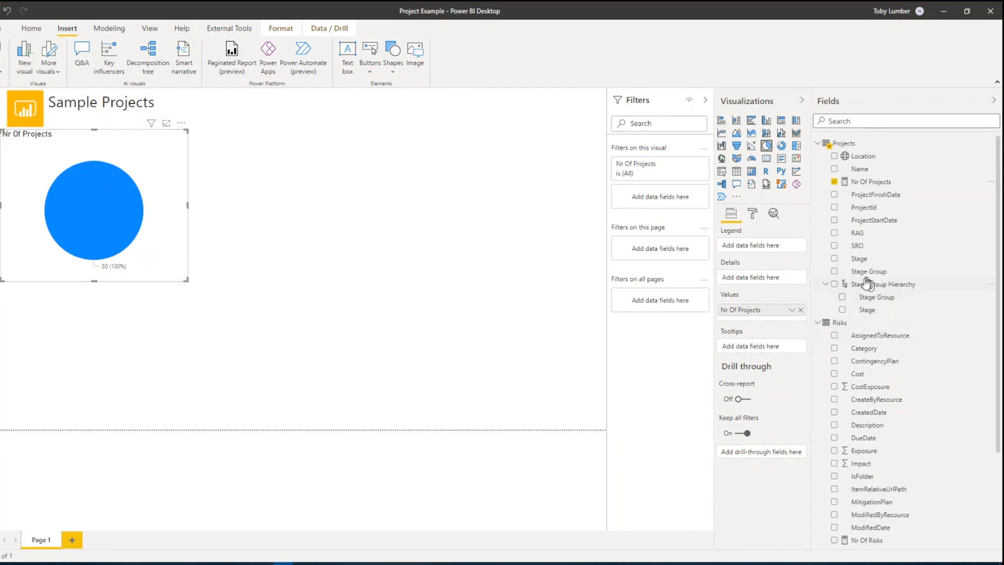
drag(871, 285, 755, 281)
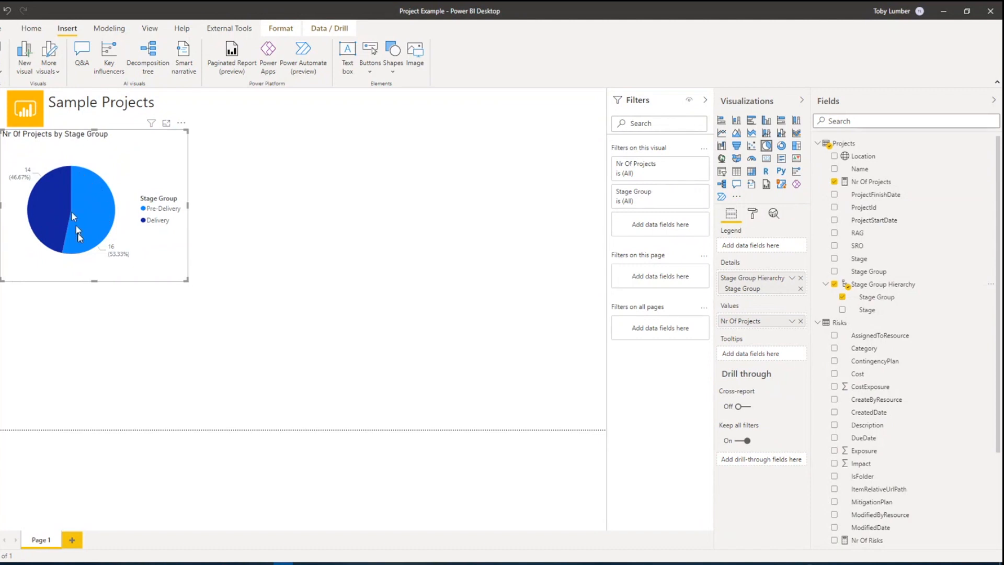
mouse_move(63, 202)
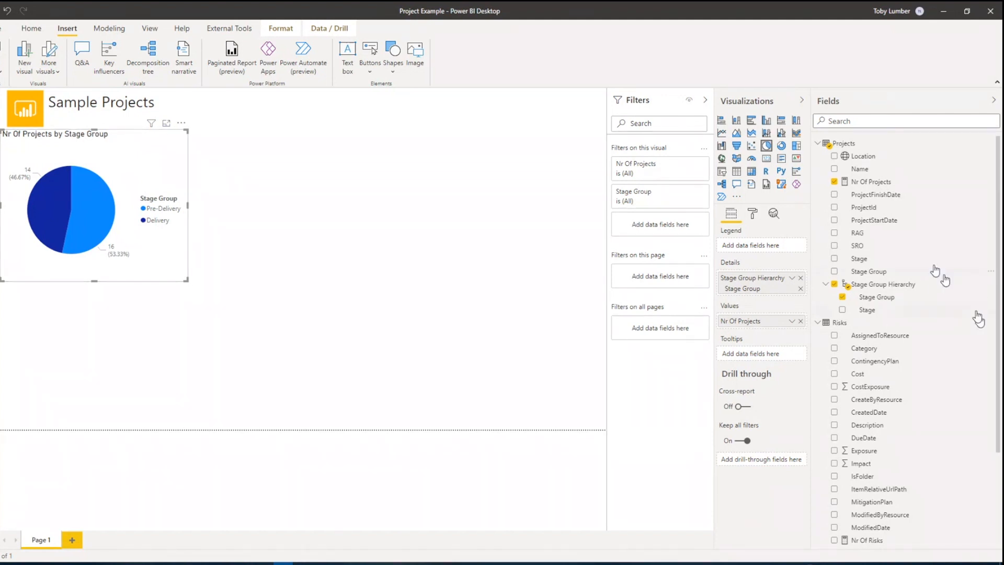
drag(856, 308, 774, 292)
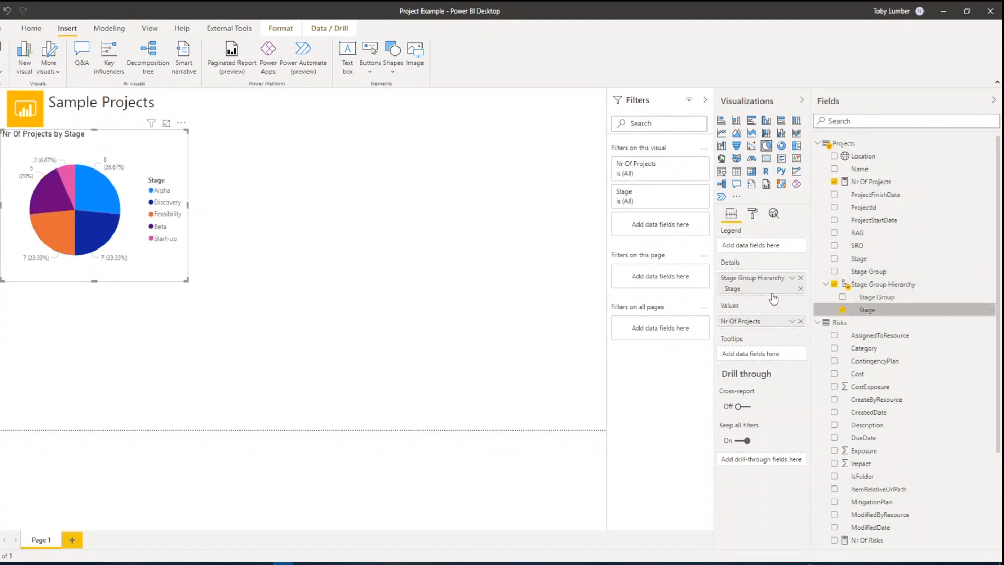
- Remove Stage Group Hierarchy from the pie chart's details, then add it again and set it to the Stage level
click(800, 278)
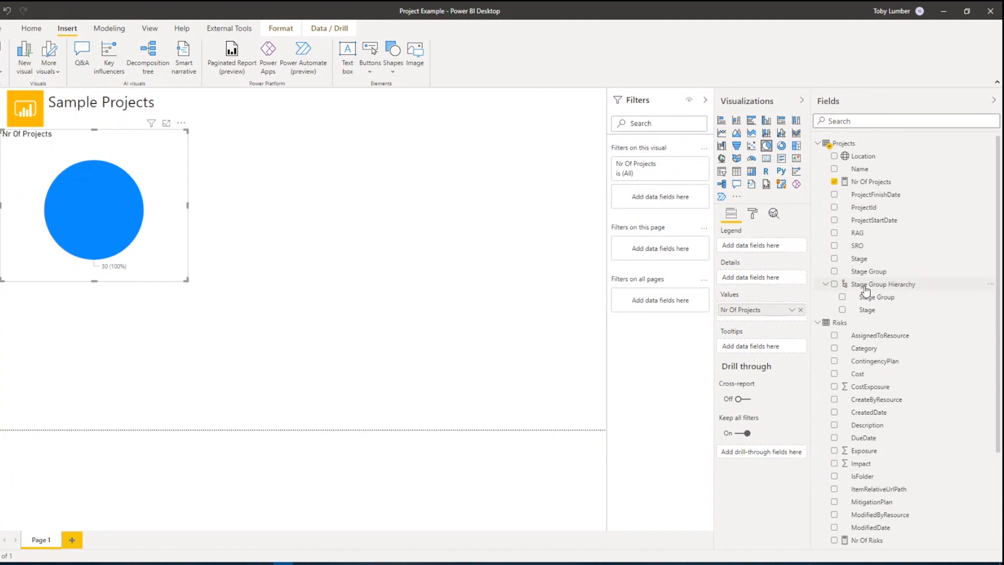
drag(853, 286, 777, 281)
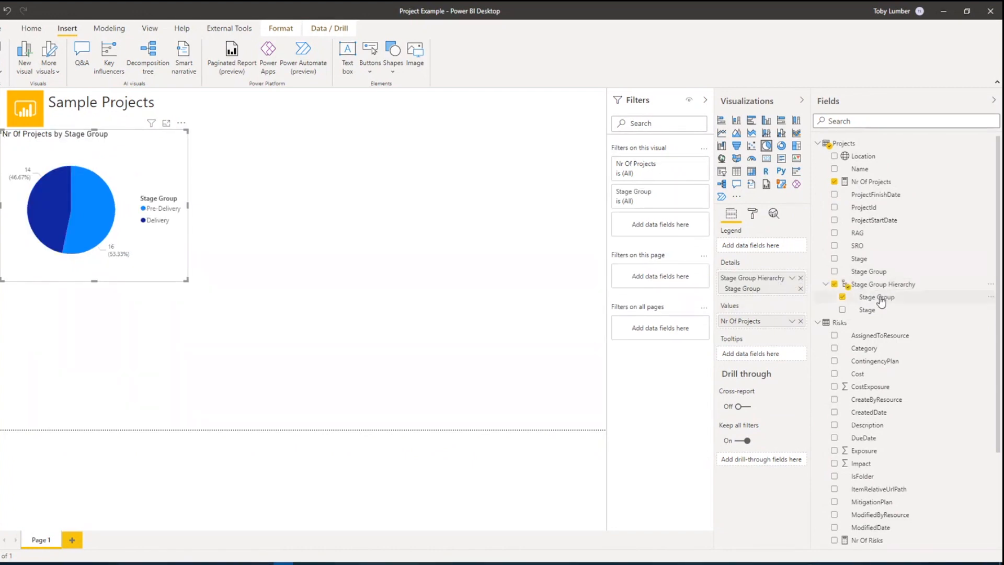
drag(849, 312, 755, 297)
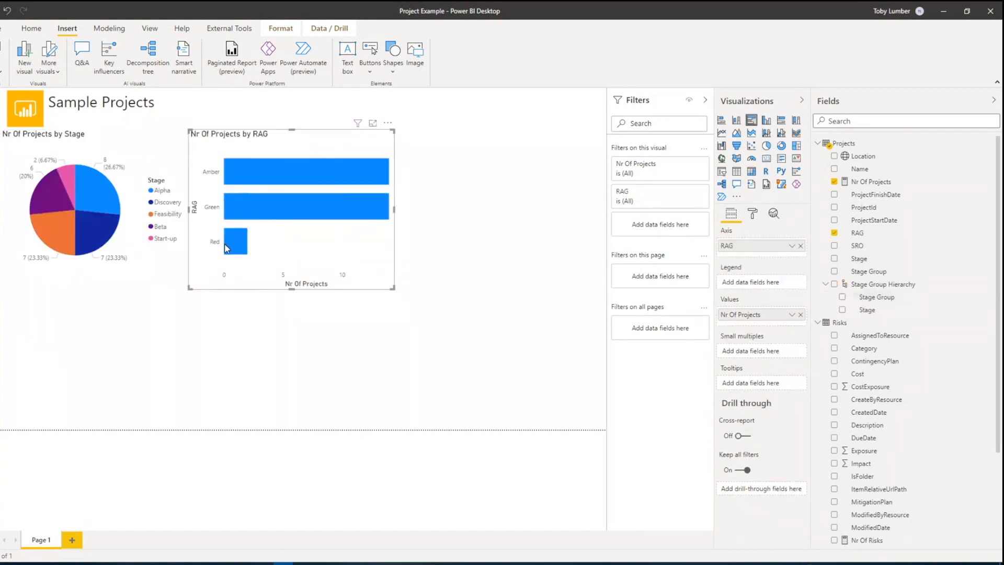
- Check the cross-highlighting between the charts by selecting and clearing the Red bar, then the Start-up slice of the pie chart
mouse_move(227, 248)
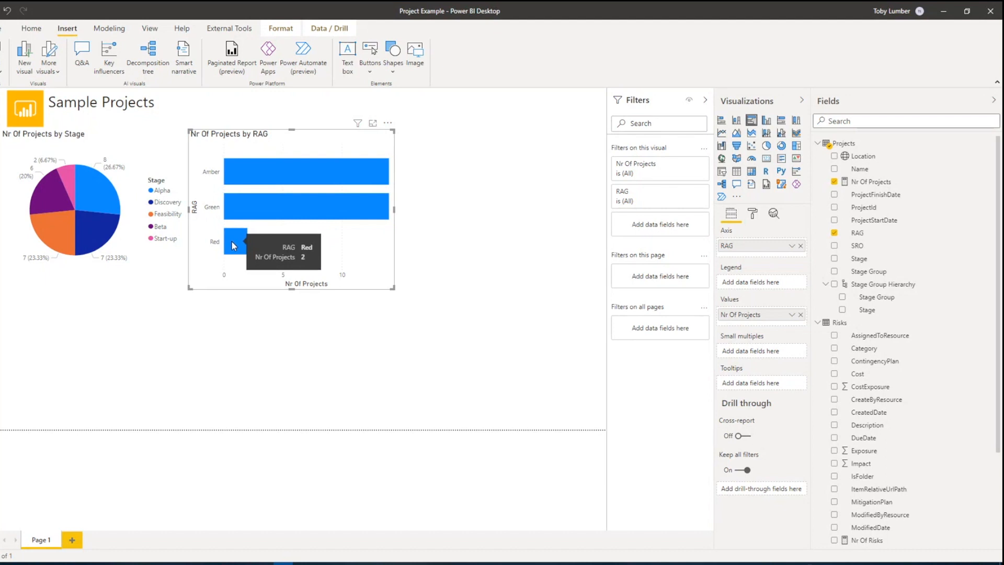
click(233, 246)
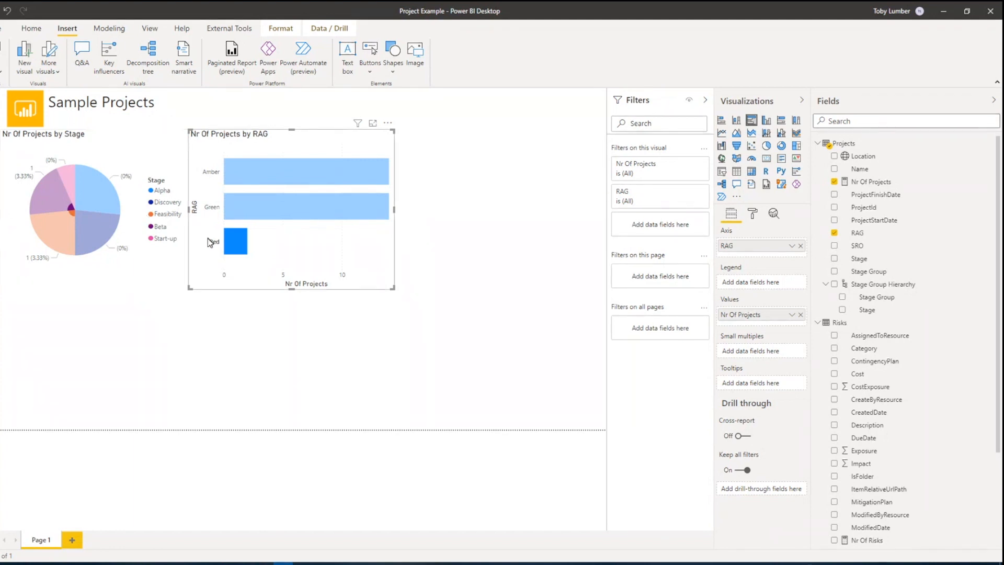
click(232, 250)
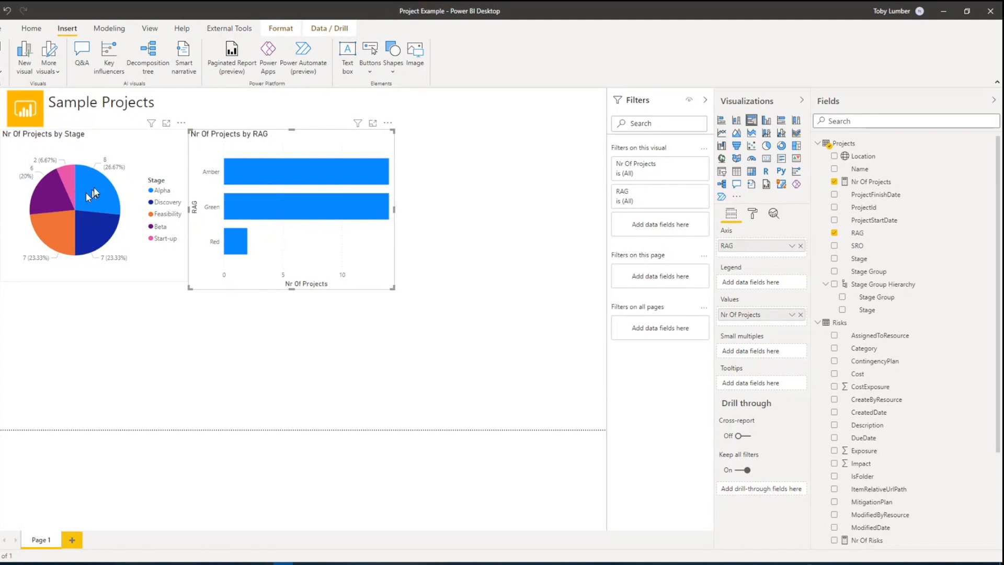
click(67, 172)
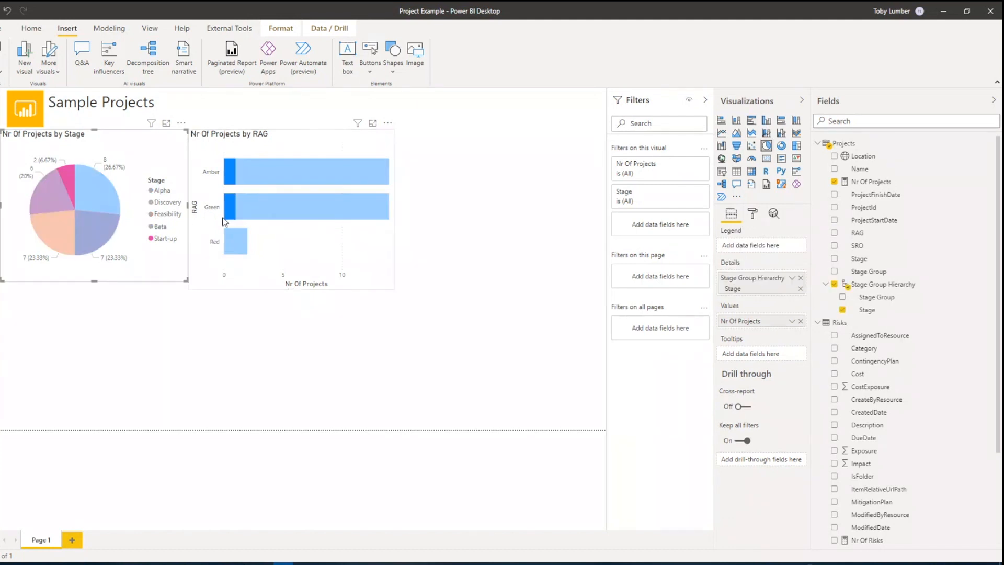
click(72, 175)
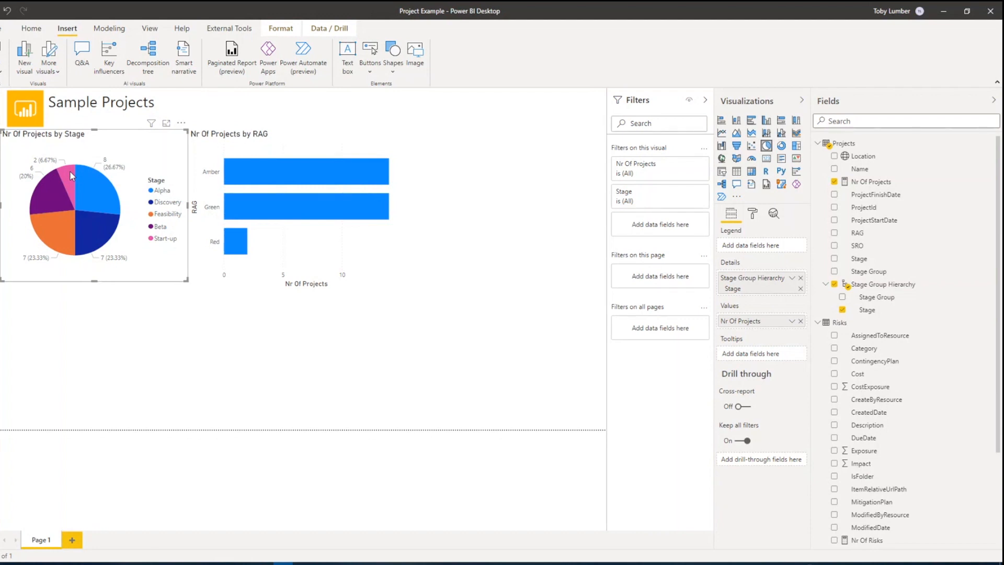
- Enable individual data colors for all categories of the Nr Of Projects by RAG bar chart and set Amber to the custom color #FFB310
click(316, 139)
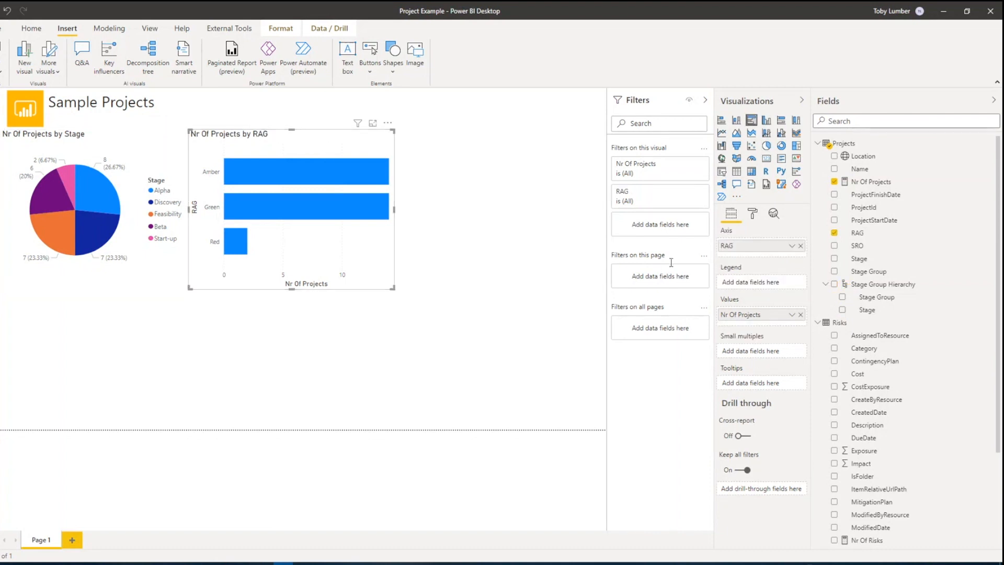
click(753, 215)
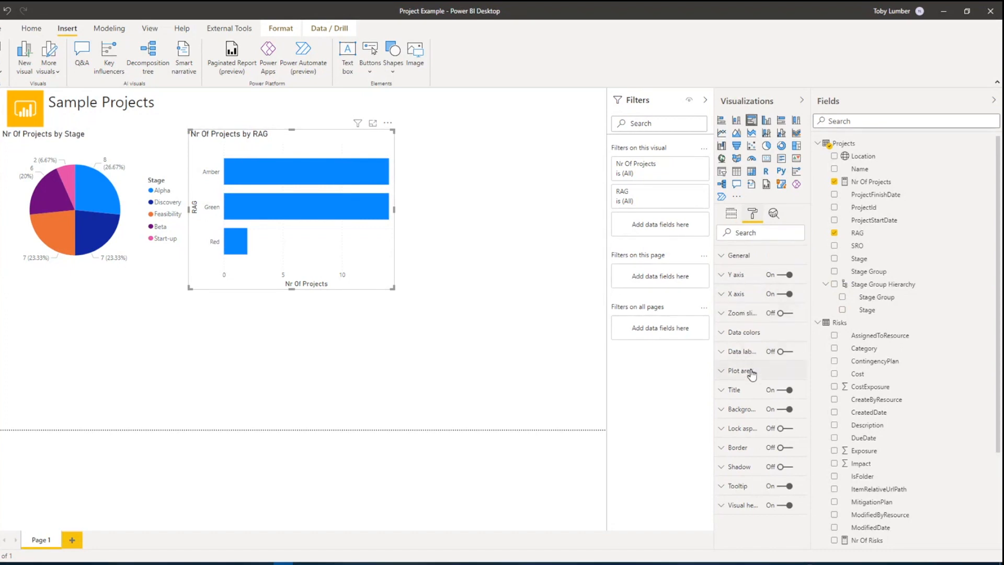
click(732, 332)
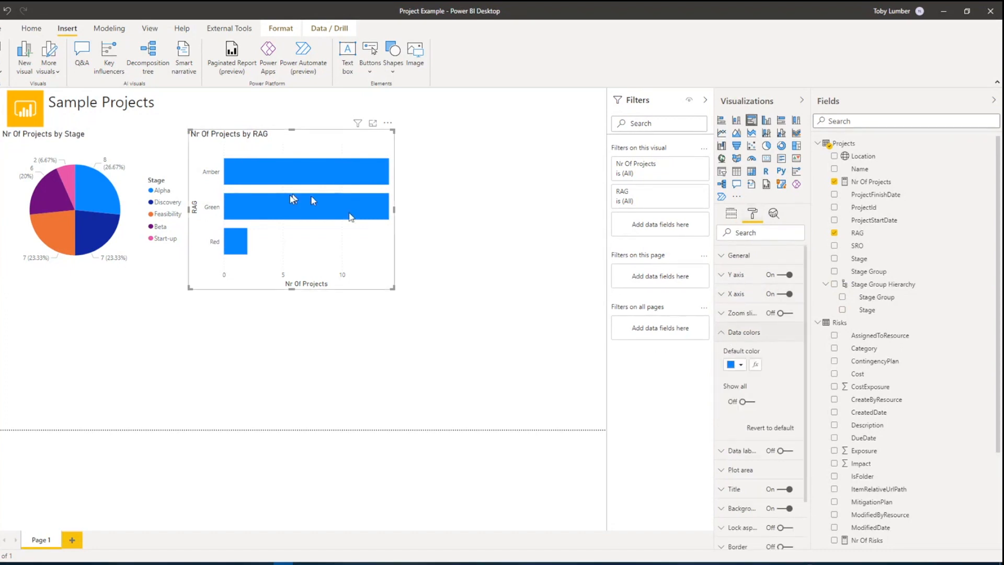
click(749, 402)
scroll(751, 405, down, 1)
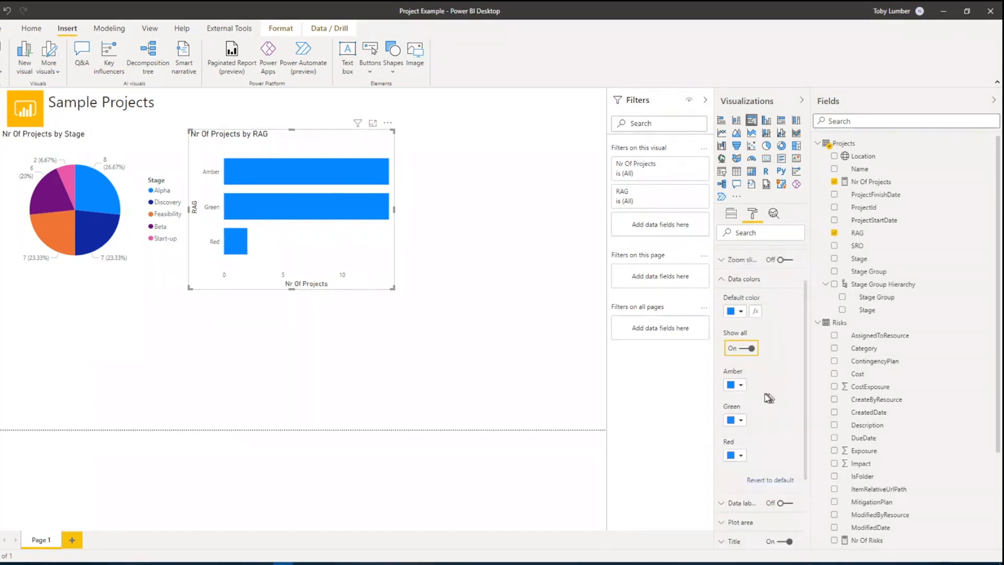
click(736, 385)
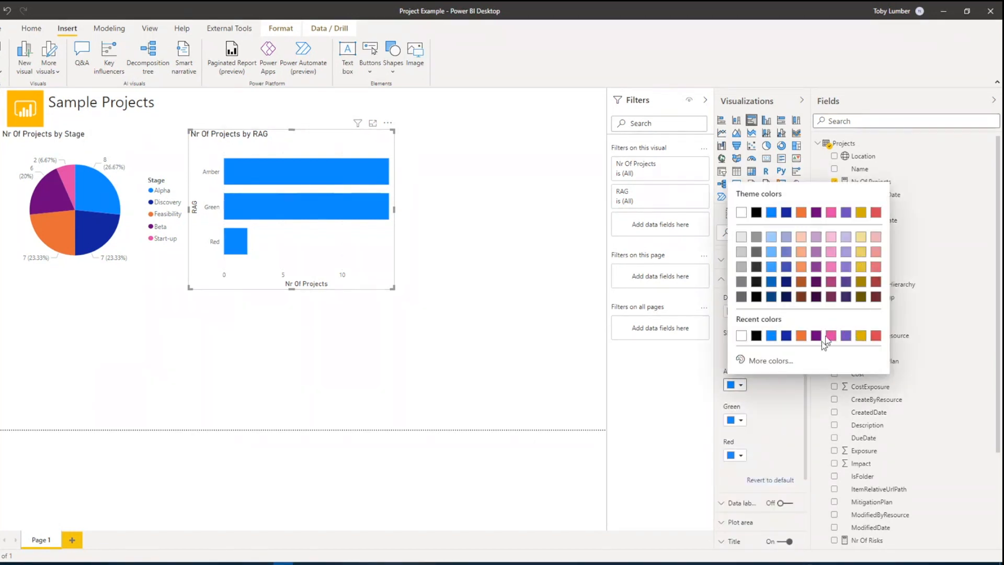
click(771, 359)
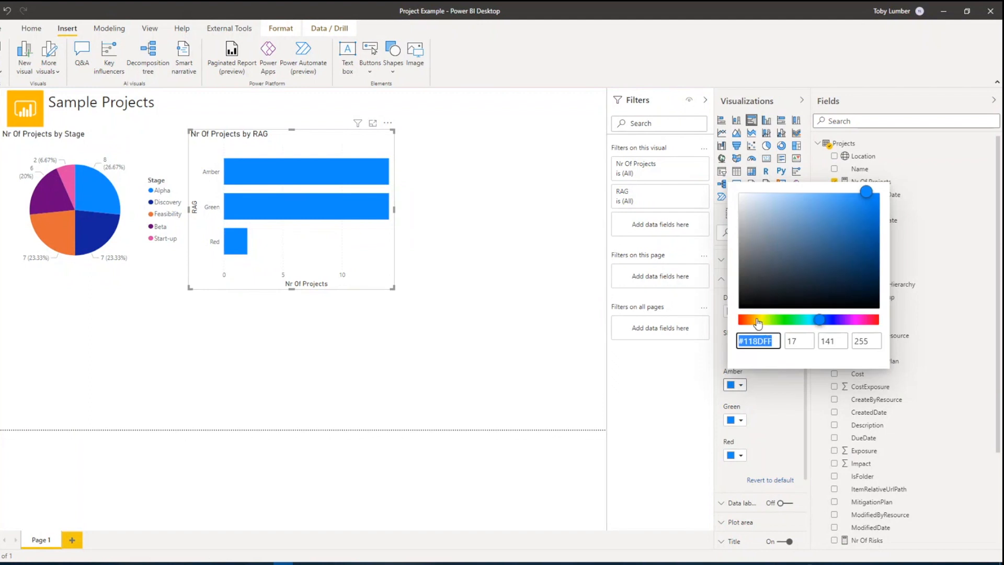
click(754, 320)
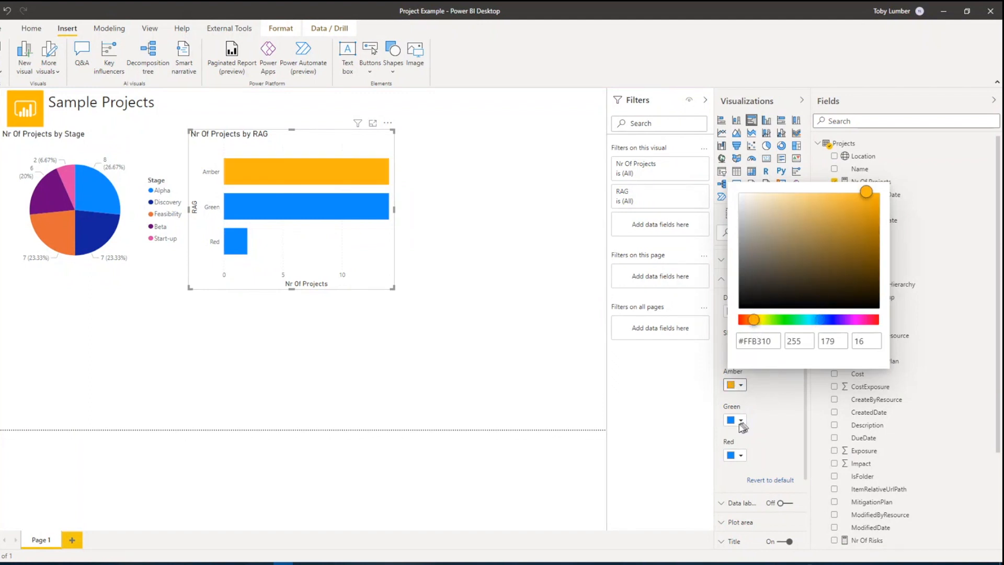
- Set the RAG bar chart's Green category to the custom color #10FF1C and its Red category to #FF103C
click(740, 425)
click(740, 423)
click(798, 392)
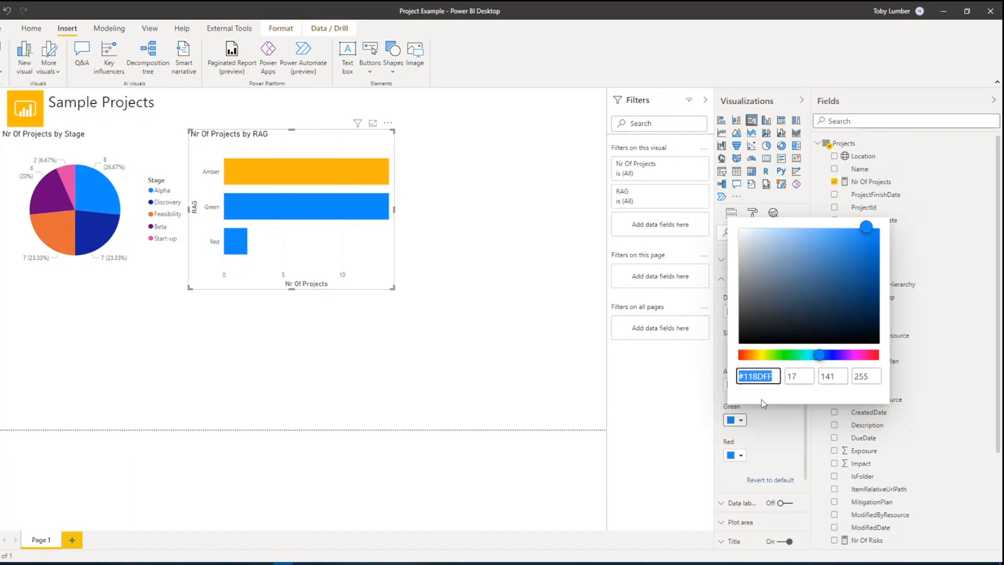
click(786, 355)
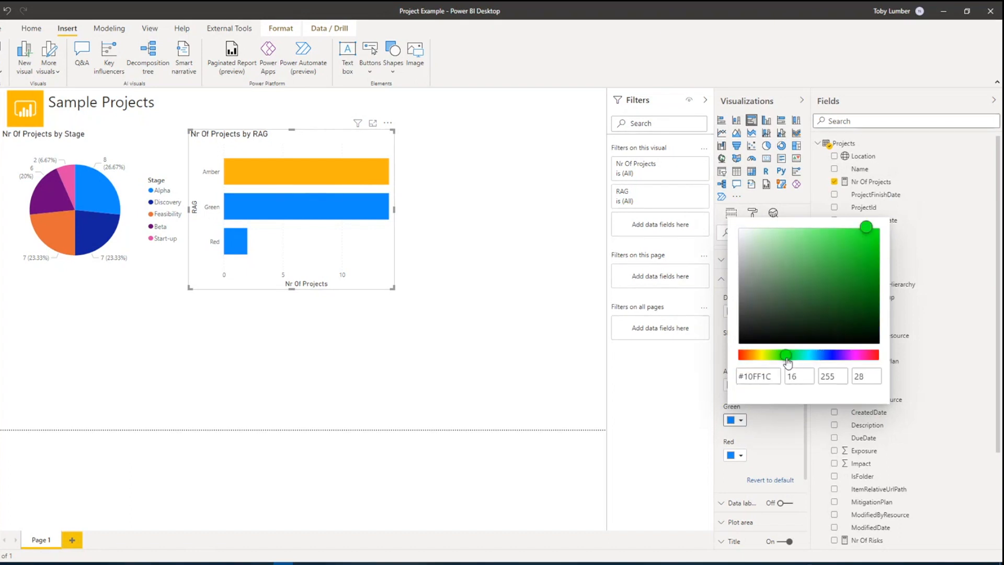
click(742, 457)
click(743, 458)
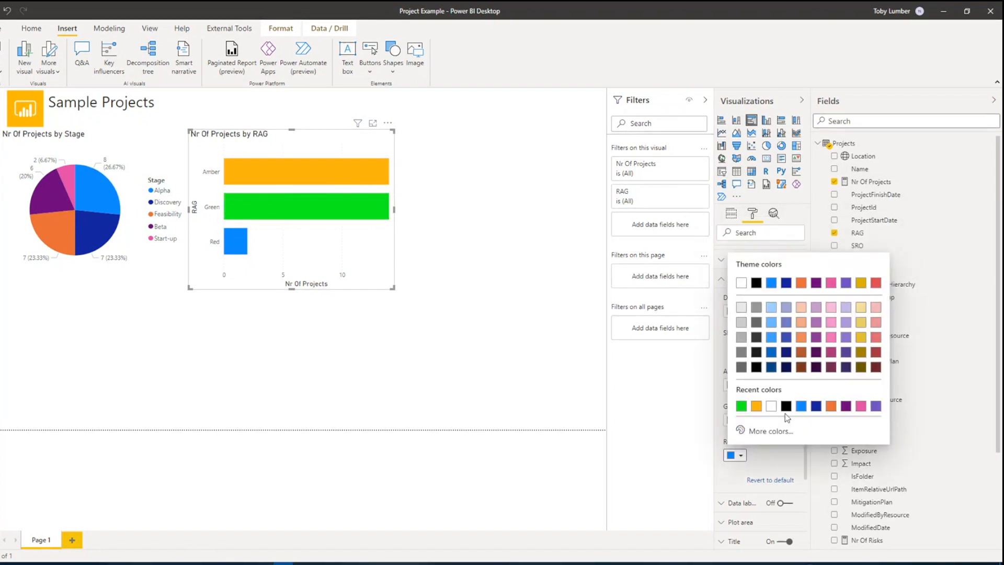
click(770, 431)
click(878, 400)
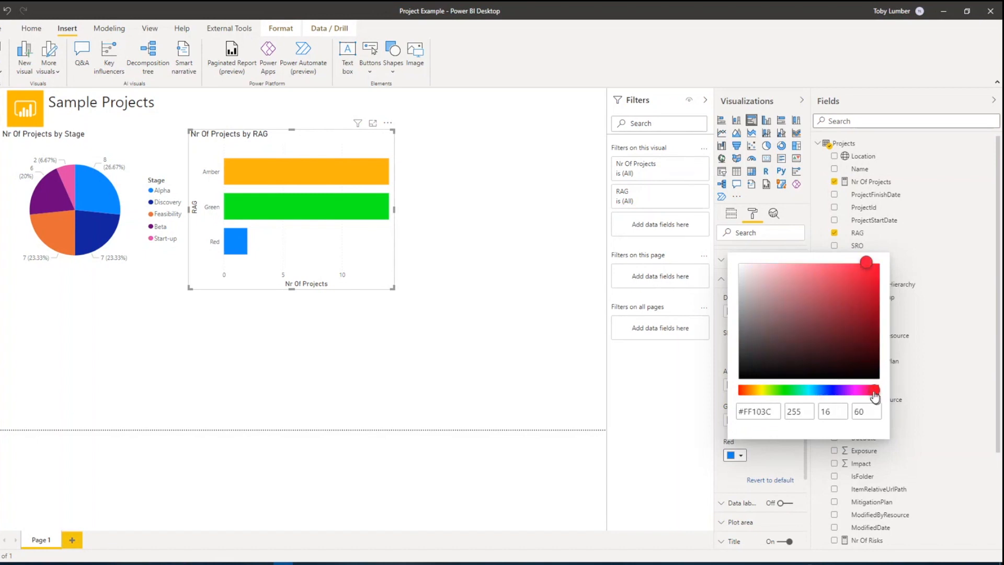
click(779, 468)
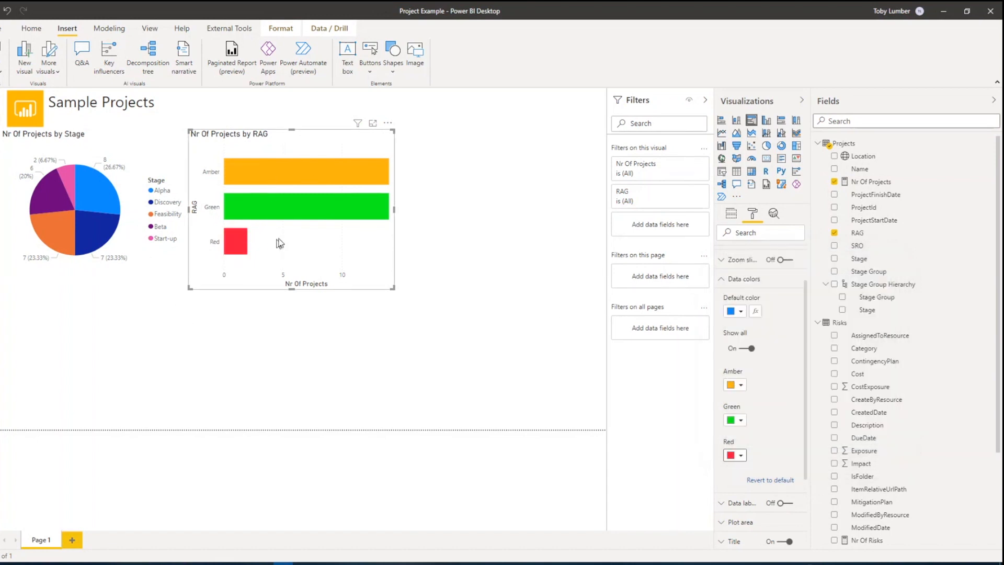
- Widen the Nr Of Projects by RAG bar chart and add a Q&A visual beside it, sized to fill the rest of the row
drag(394, 210, 448, 209)
click(504, 197)
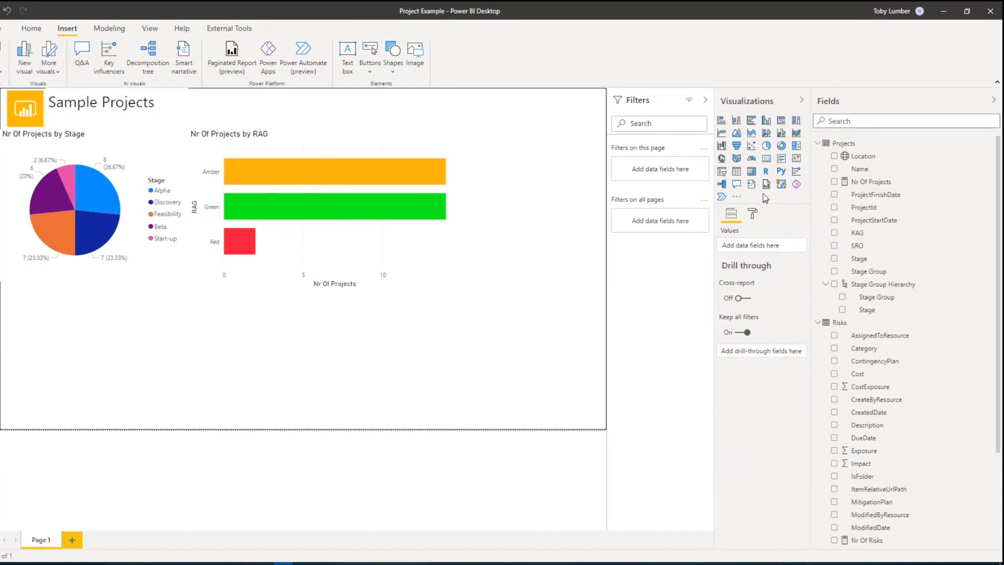
click(737, 185)
drag(147, 286, 564, 130)
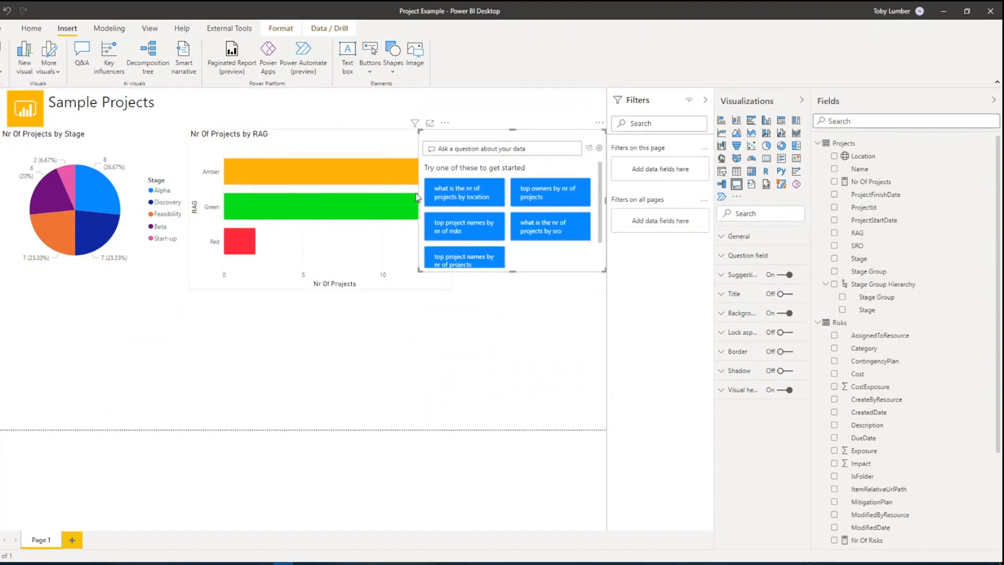
drag(420, 209, 452, 211)
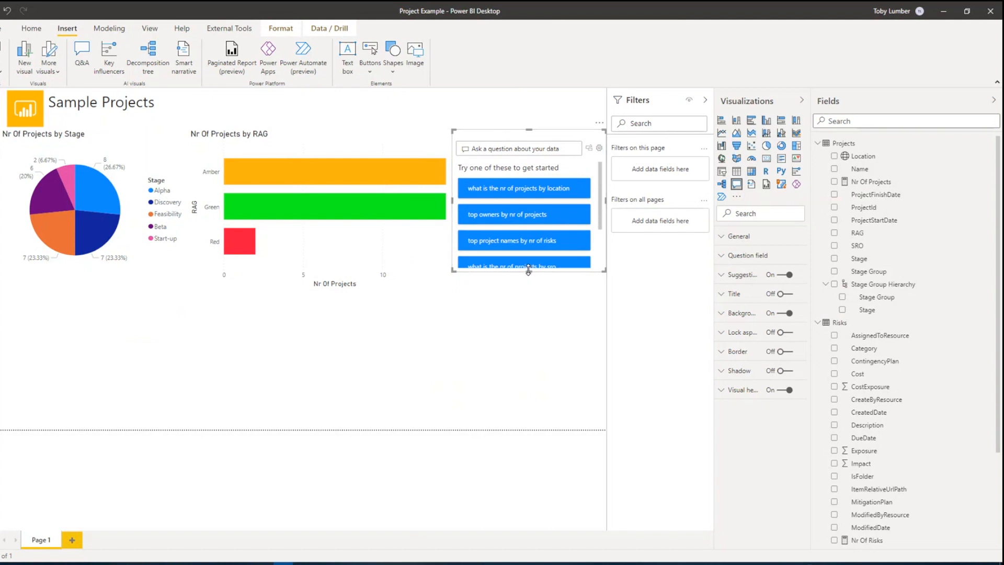
drag(534, 275, 531, 282)
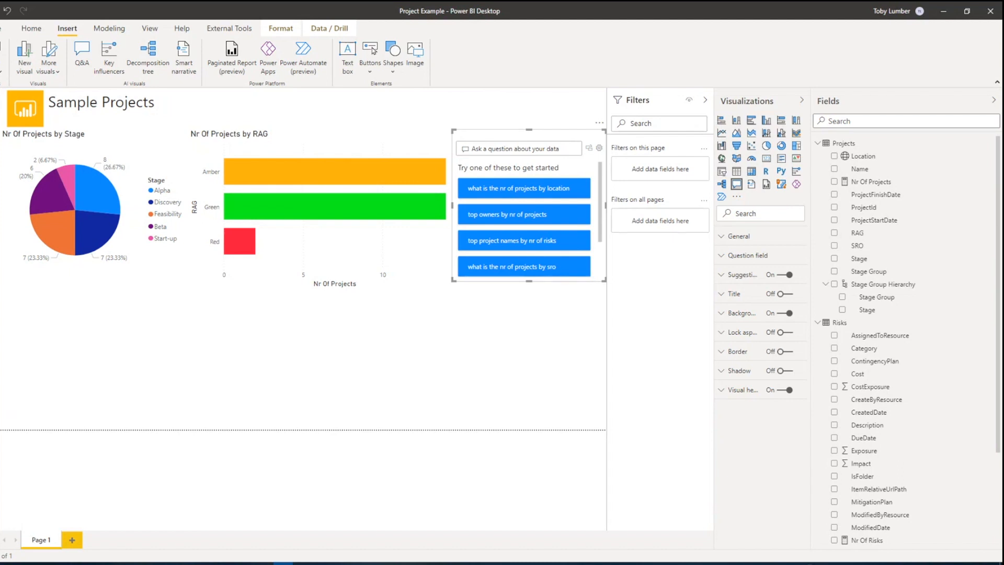
click(751, 174)
drag(529, 157, 535, 143)
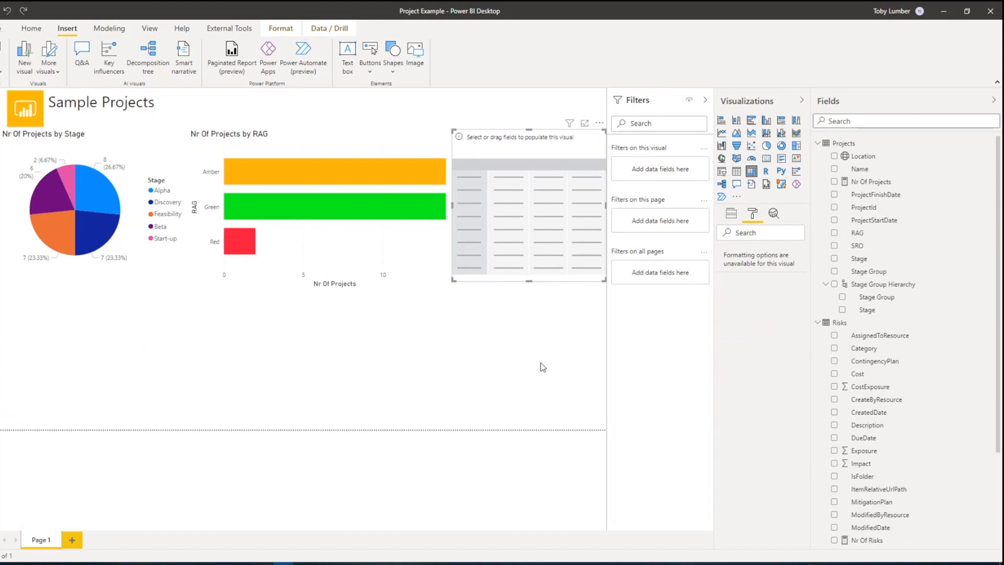
click(528, 365)
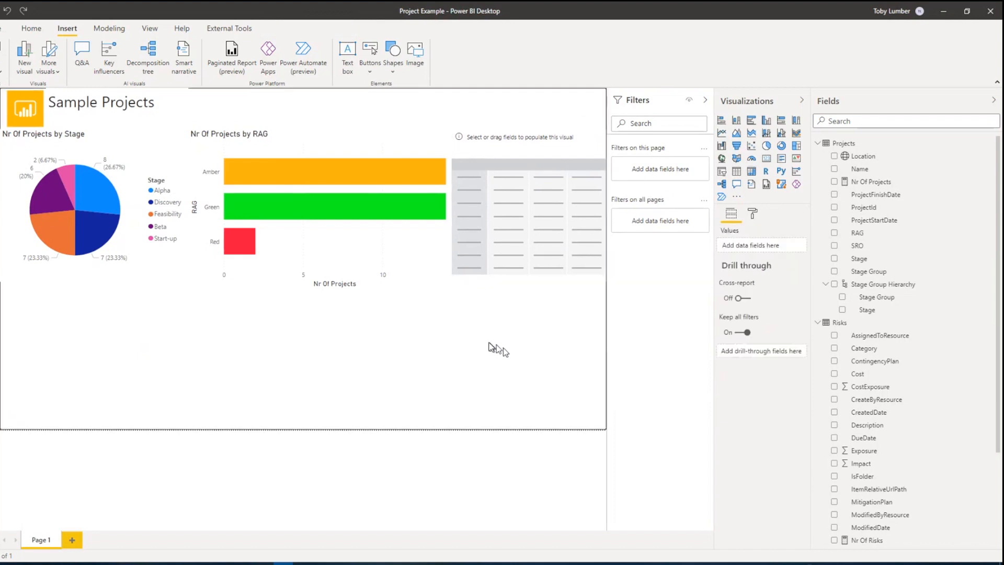
double_click(445, 350)
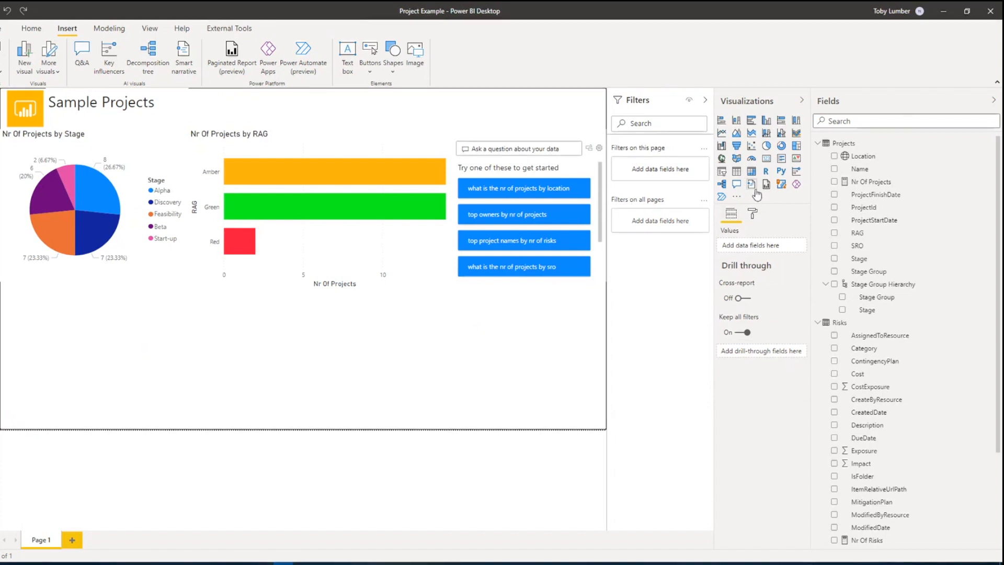
- Add a matrix visual below the pie chart with the Projects Name field as rows, and widen it
click(751, 172)
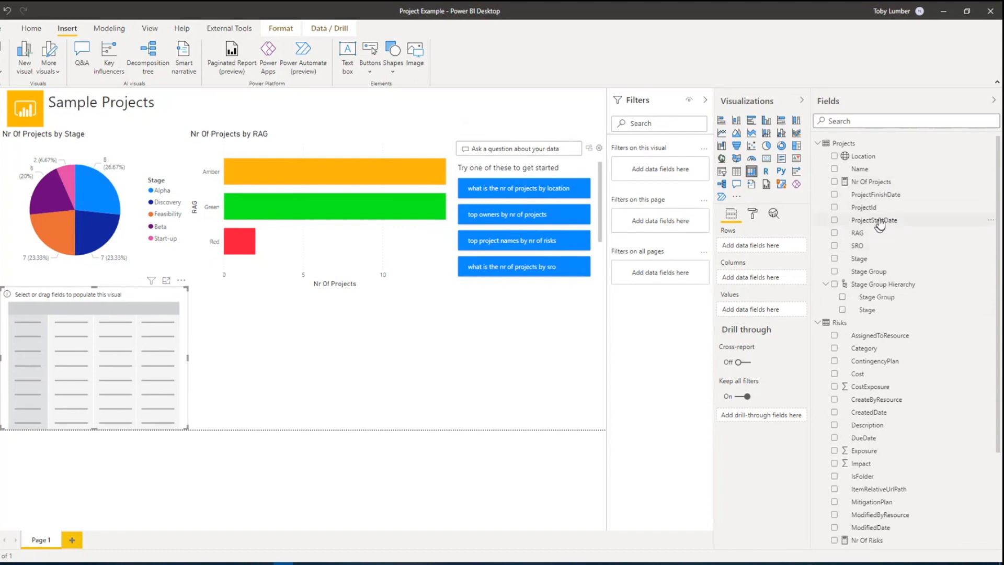
drag(860, 170, 753, 242)
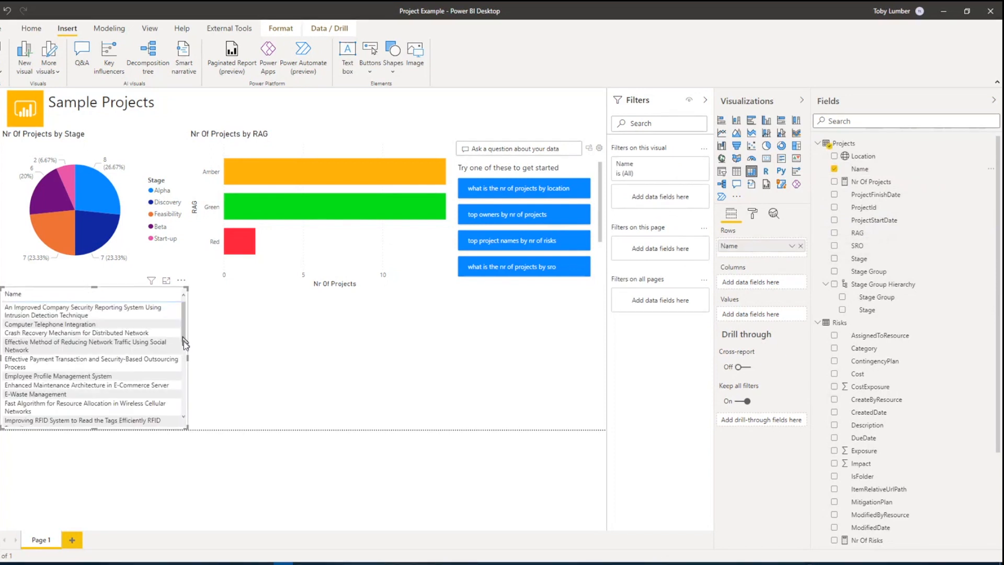
drag(188, 356, 271, 357)
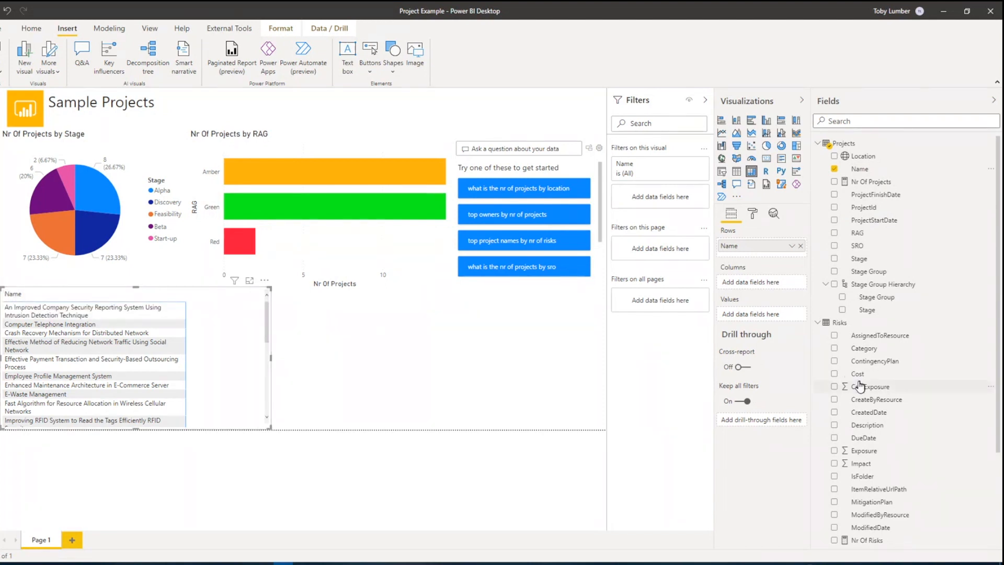
- Add Nr Of Risks to the matrix values, narrow its Name column and look through the rows
scroll(910, 413, down, 5)
drag(871, 416, 764, 316)
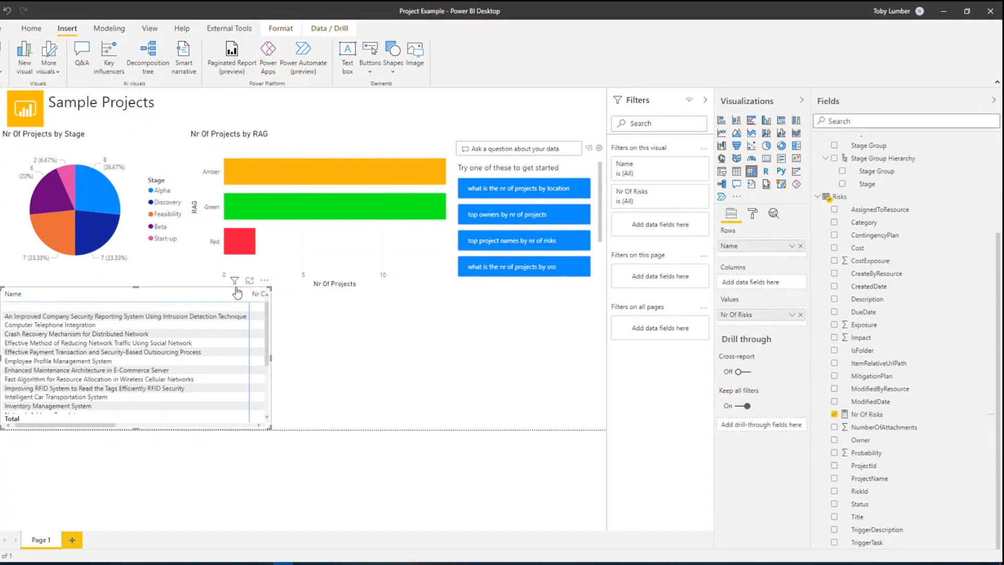
drag(249, 293, 146, 294)
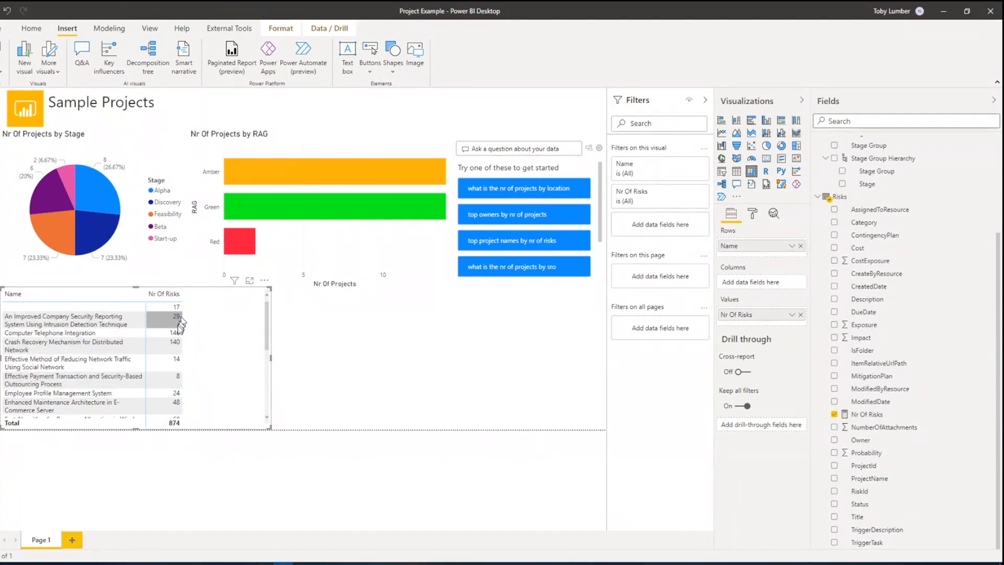
scroll(175, 345, down, 5)
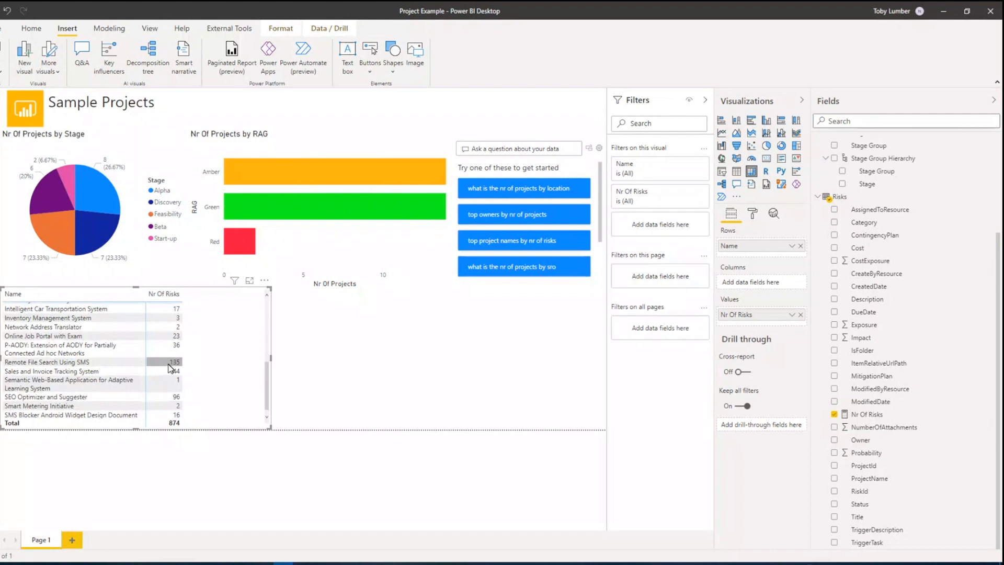
scroll(170, 367, up, 5)
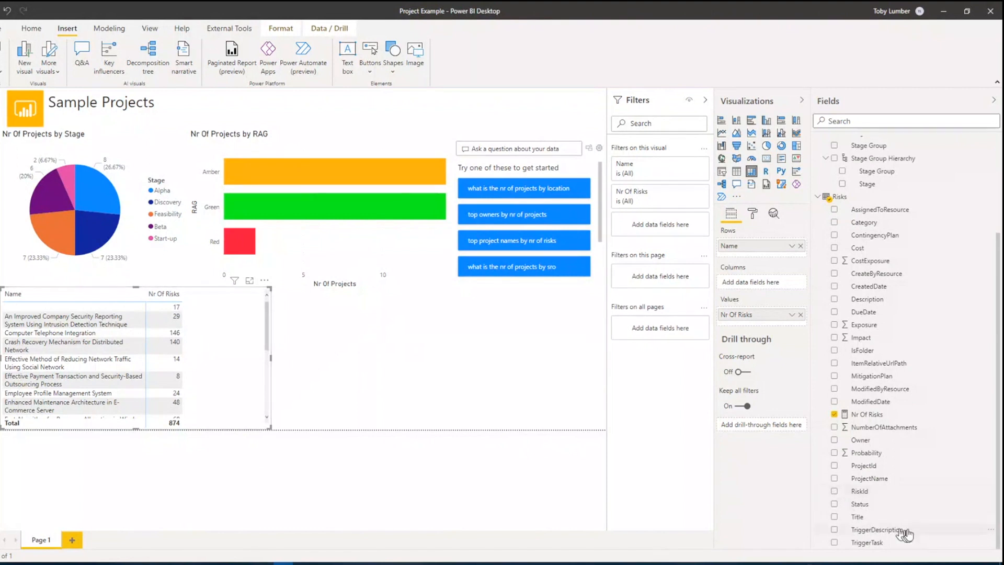
- Split the matrix into columns by the Risks Status field and narrow the visual to fit its columns
drag(856, 512, 753, 284)
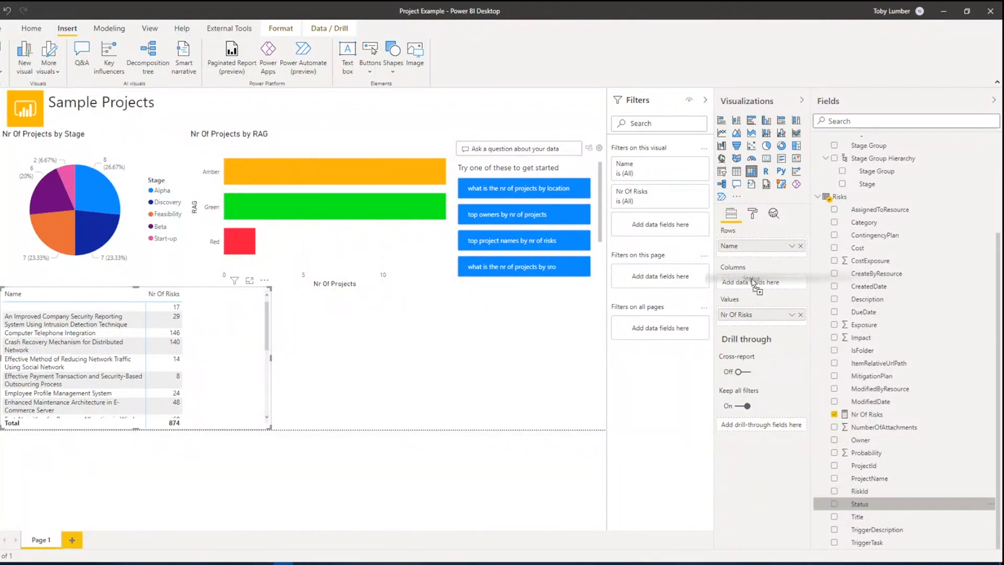
drag(754, 284, 754, 284)
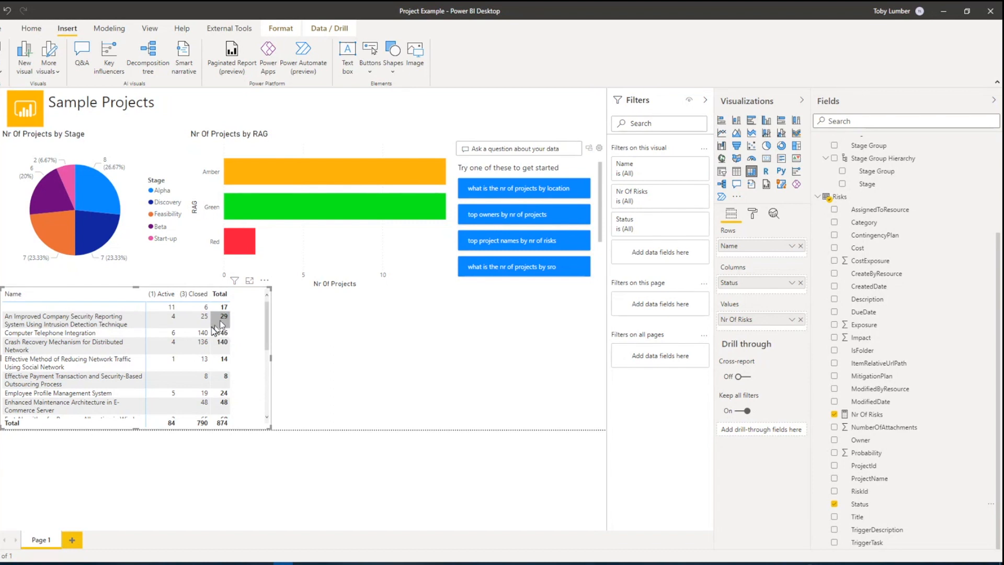
drag(271, 365, 242, 365)
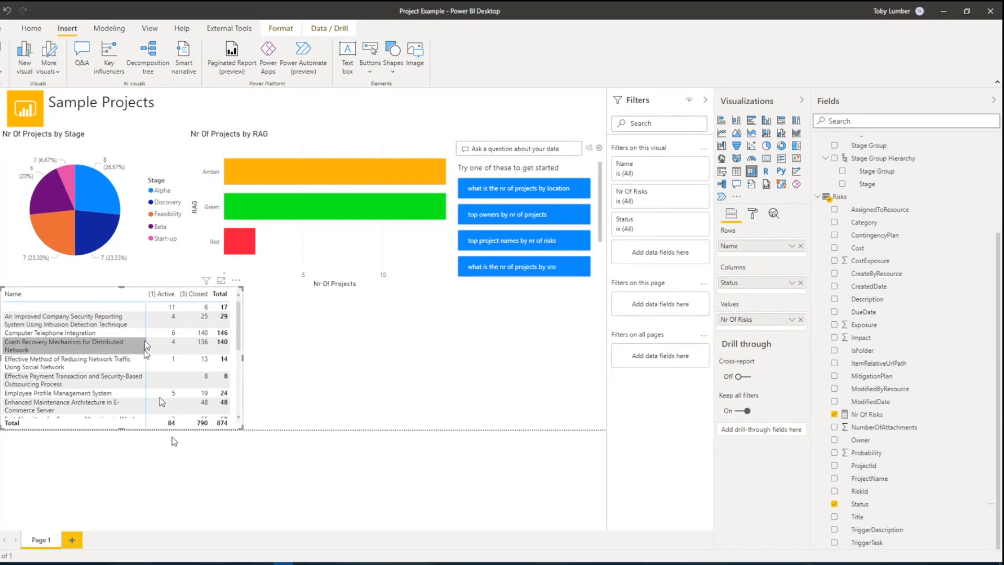
- Check how the matrix reacts to the pie chart by selecting and clearing the Alpha slice
click(95, 190)
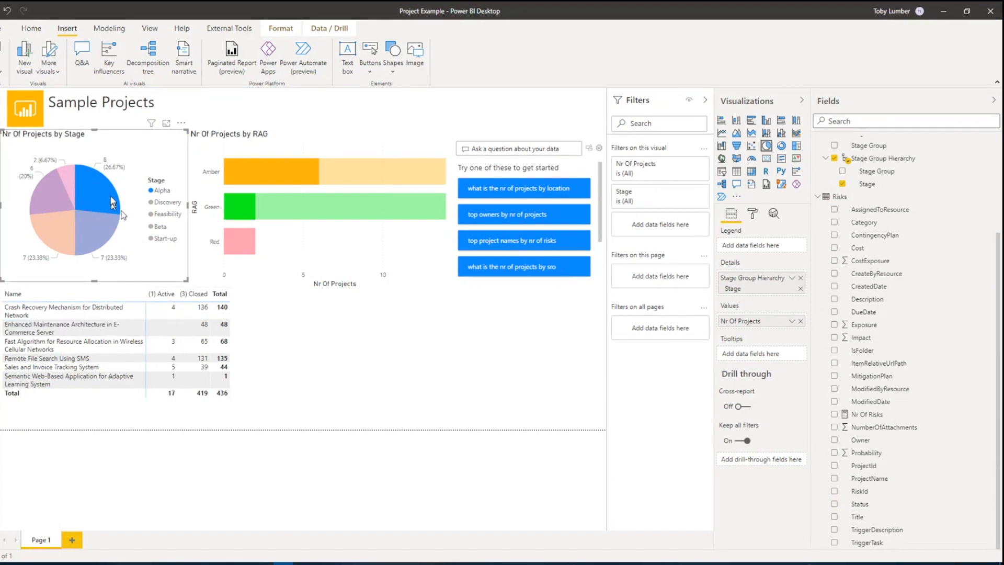
click(96, 190)
click(345, 349)
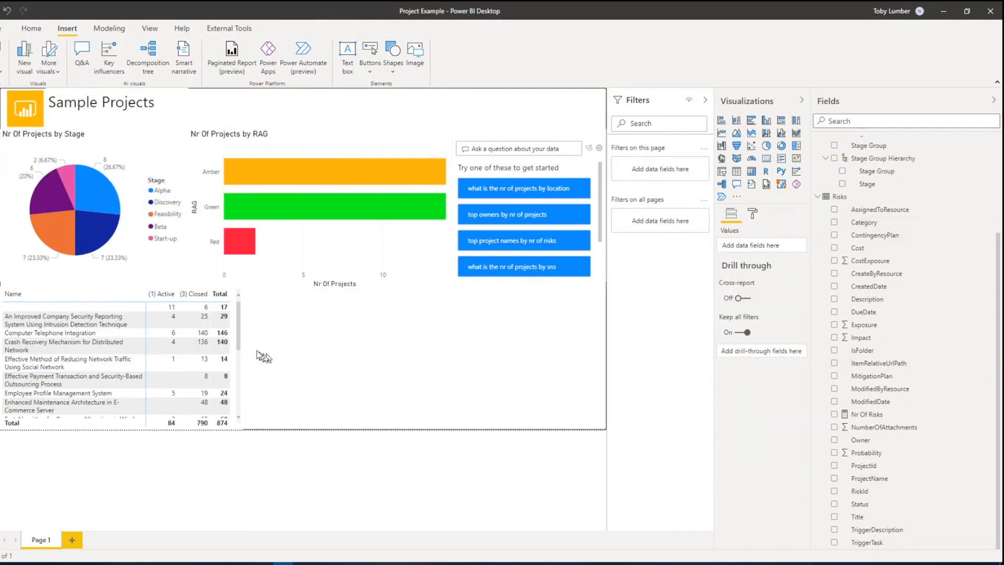
click(179, 277)
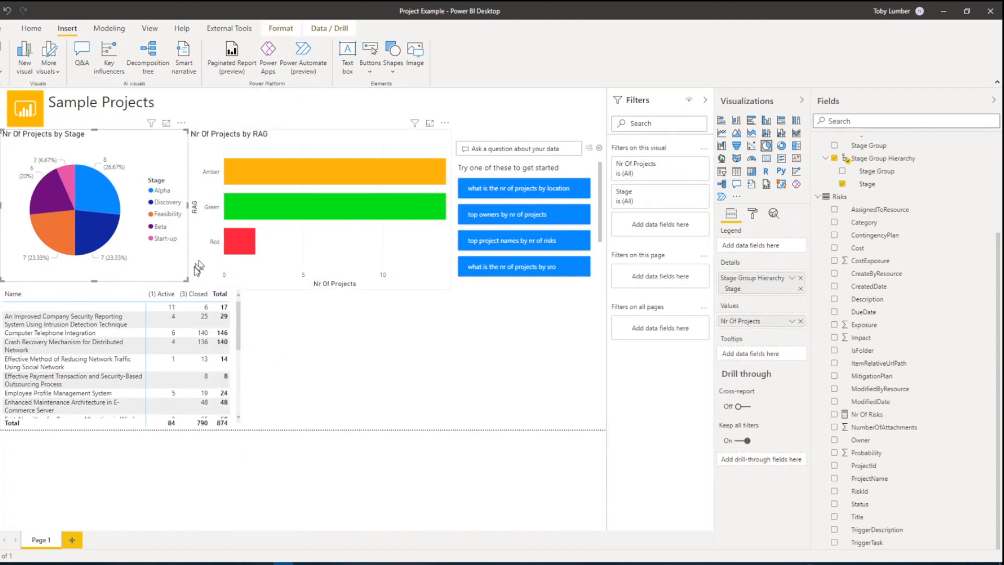
click(198, 283)
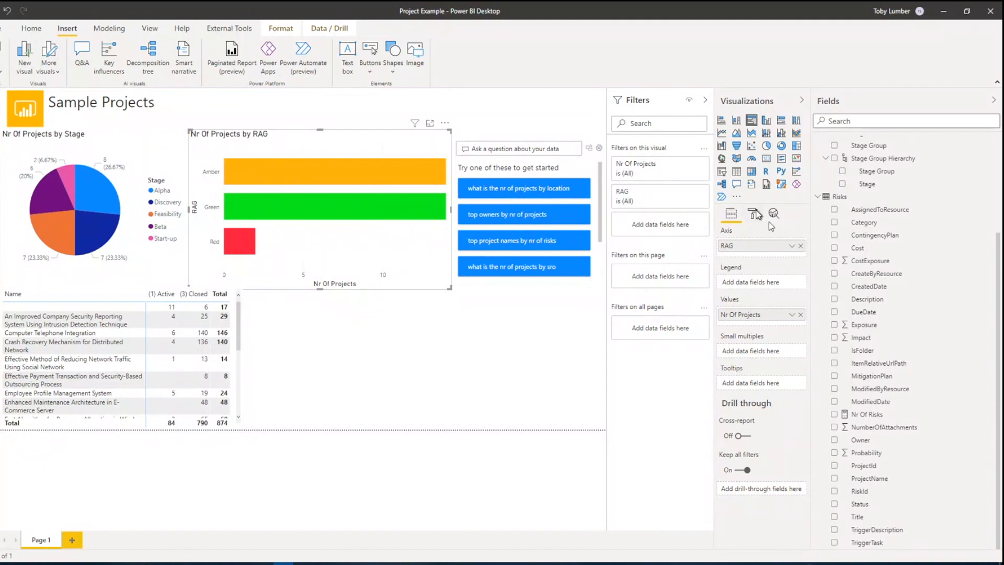
click(721, 159)
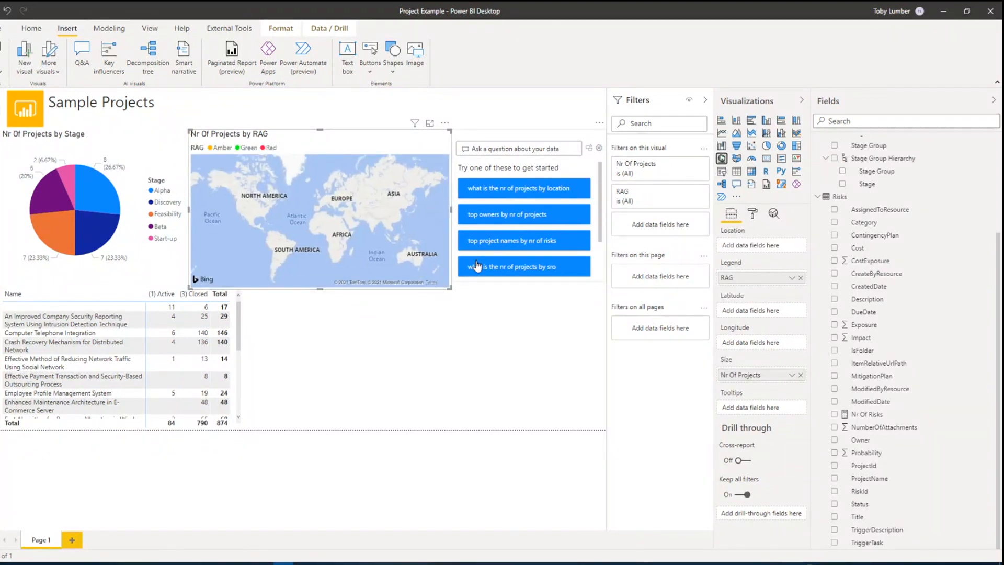
key(ctrl+z)
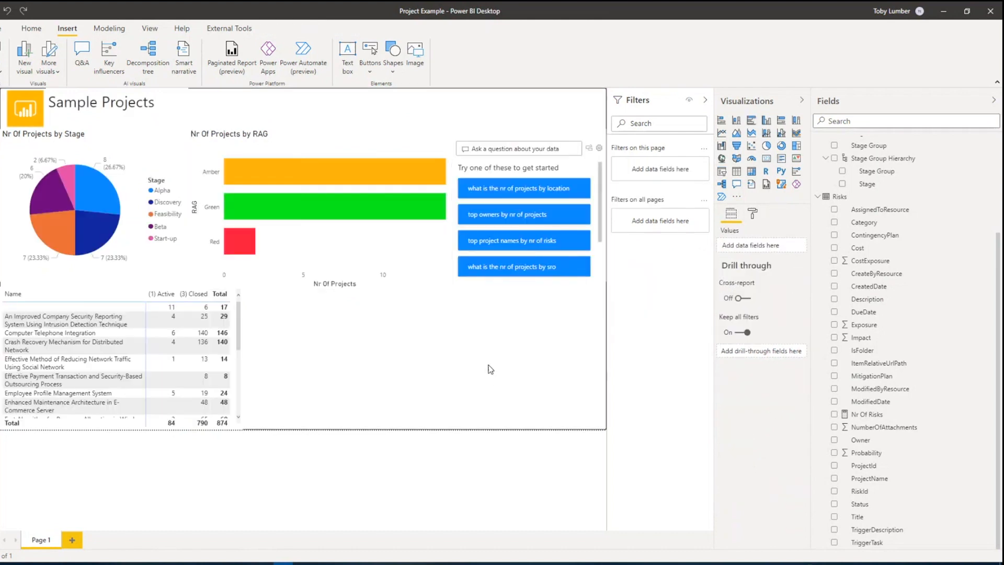
- Add a map visual beside the matrix, extended to the page edge, with Location as its location and Nr Of Projects as its size
click(721, 159)
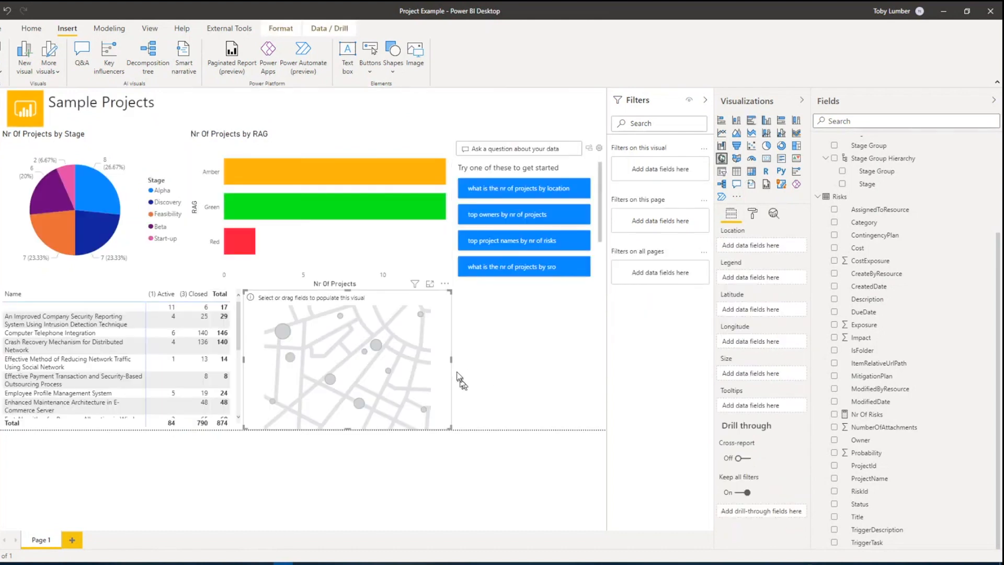
drag(452, 359, 605, 360)
scroll(891, 326, up, 3)
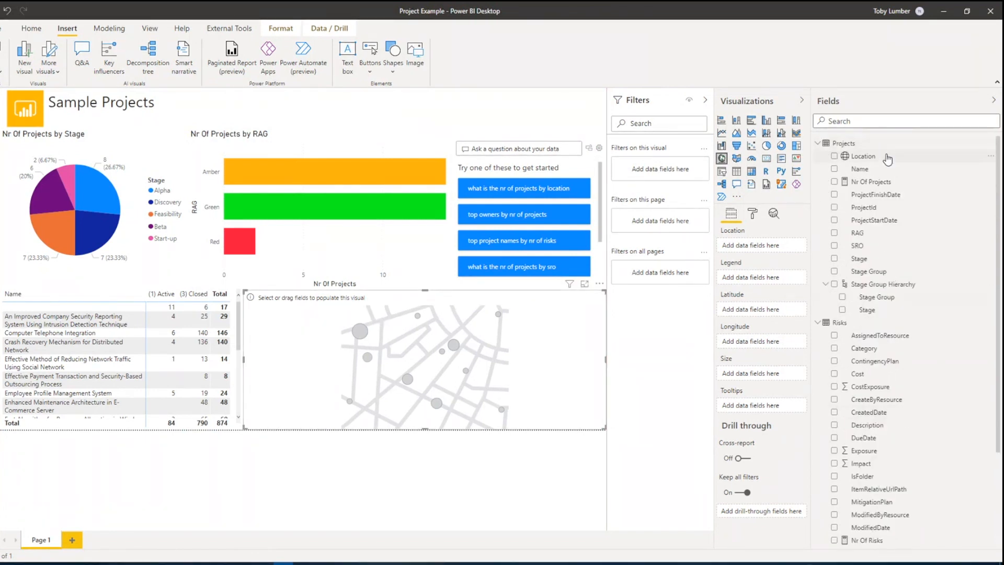
drag(870, 157, 755, 247)
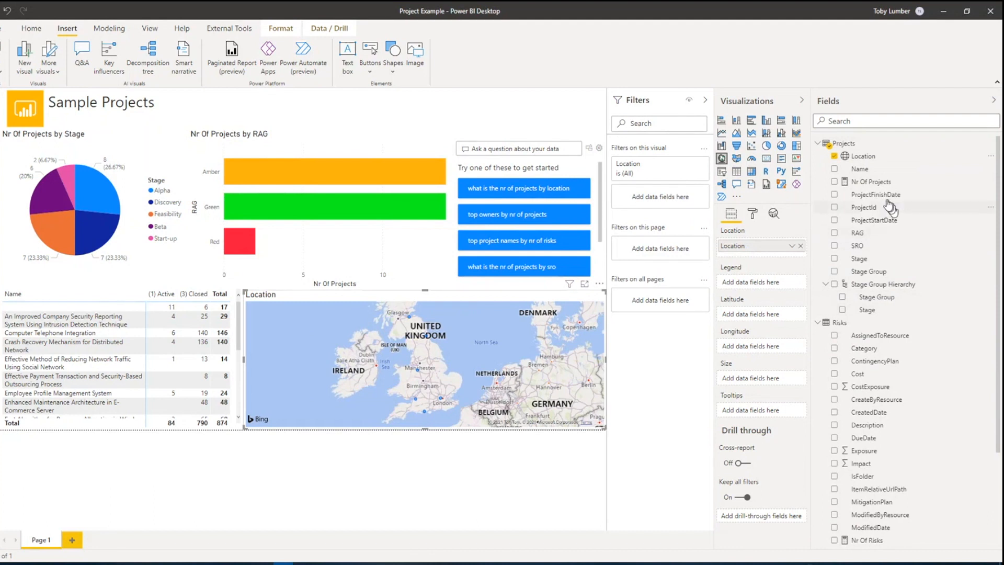
drag(870, 182, 765, 384)
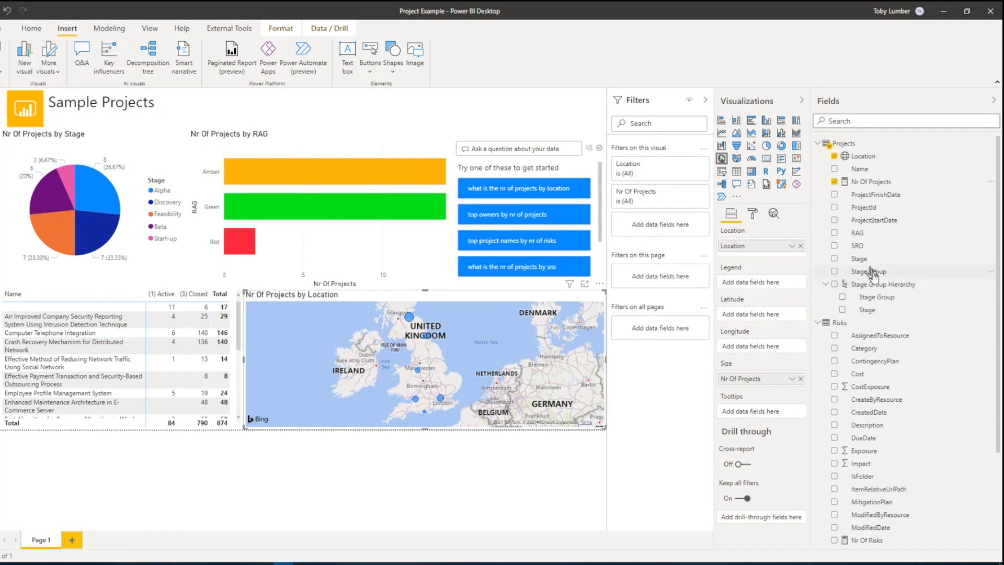
- Try the Stage field as the map's legend and remove it again
drag(871, 273, 464, 325)
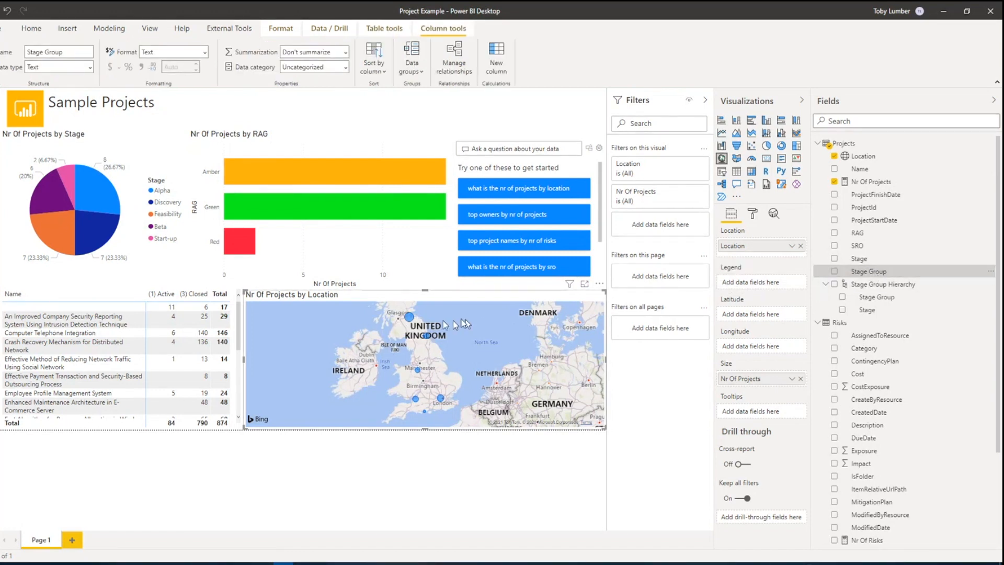
drag(855, 258, 765, 283)
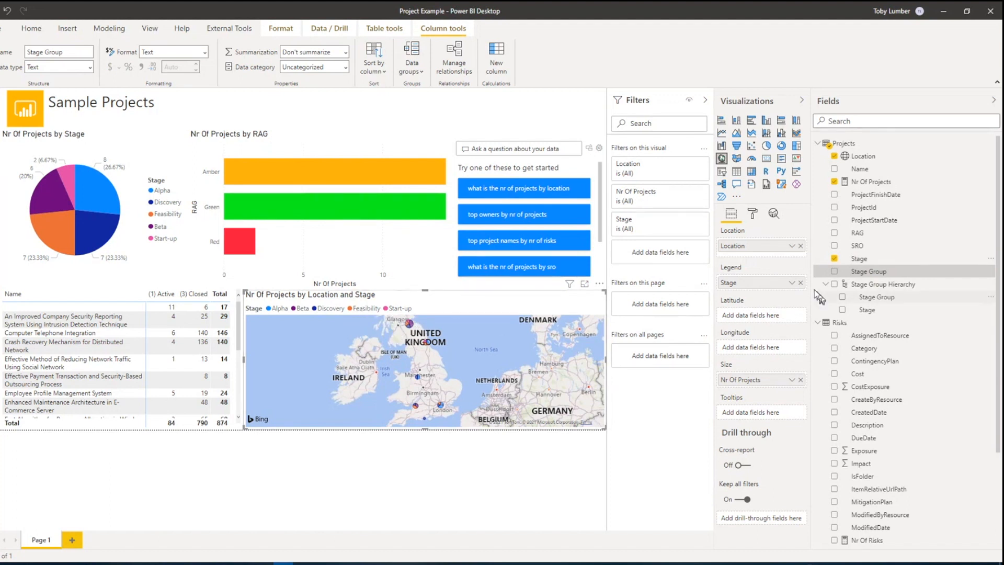
click(800, 282)
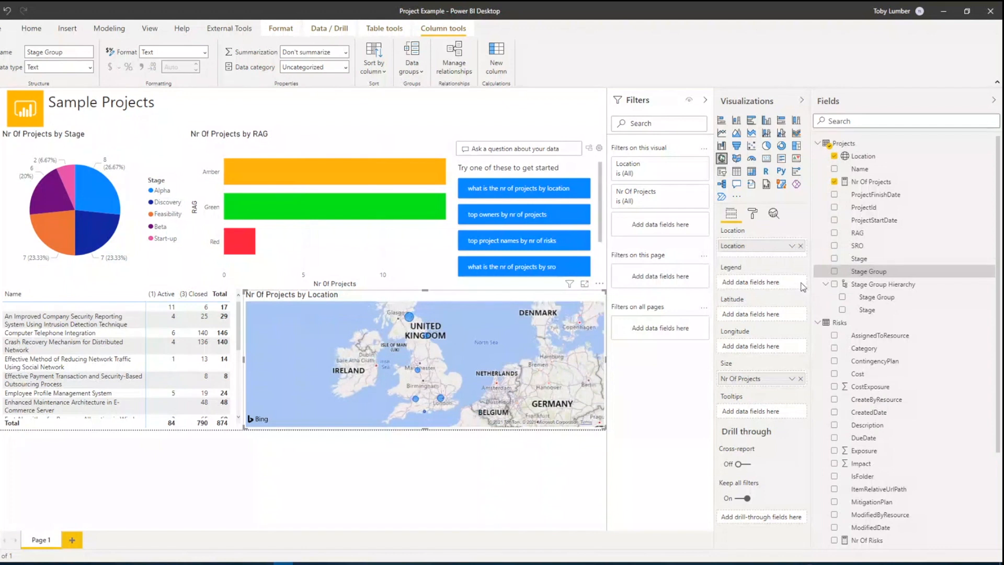
- Check how the map and the other visuals respond to selecting the pie chart's Feasibility, Beta and Alpha slices in turn
mouse_move(409, 321)
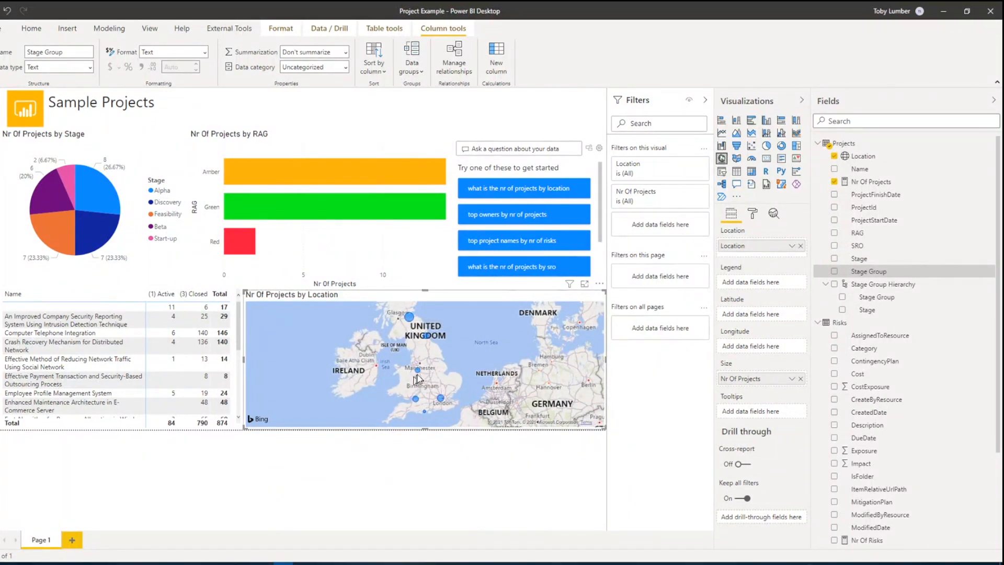
mouse_move(418, 374)
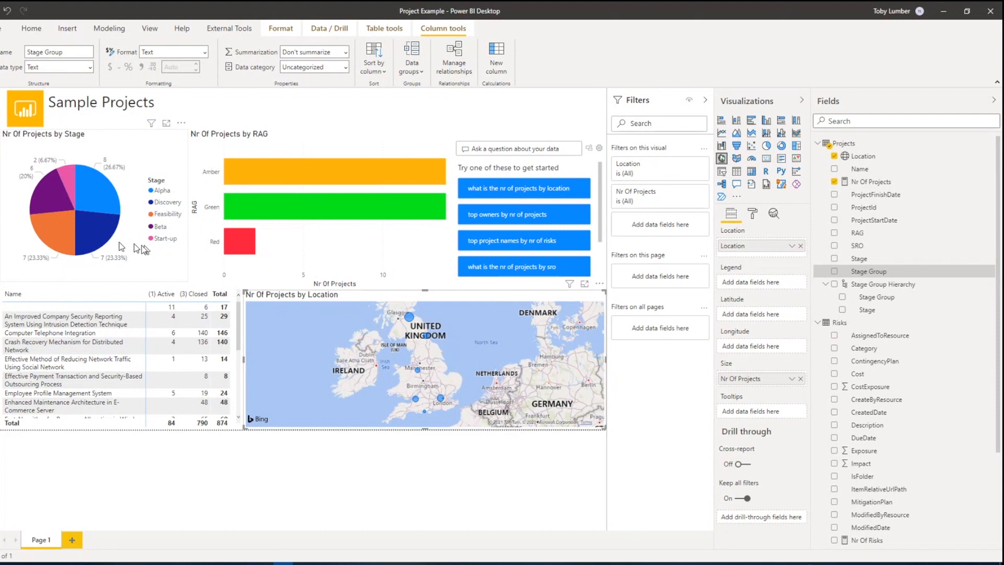
click(54, 230)
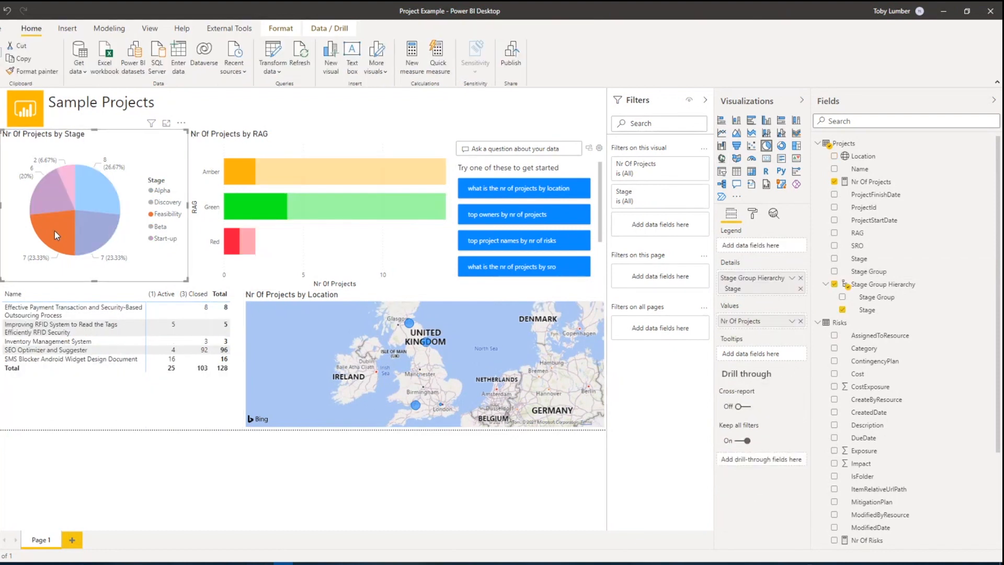
click(51, 194)
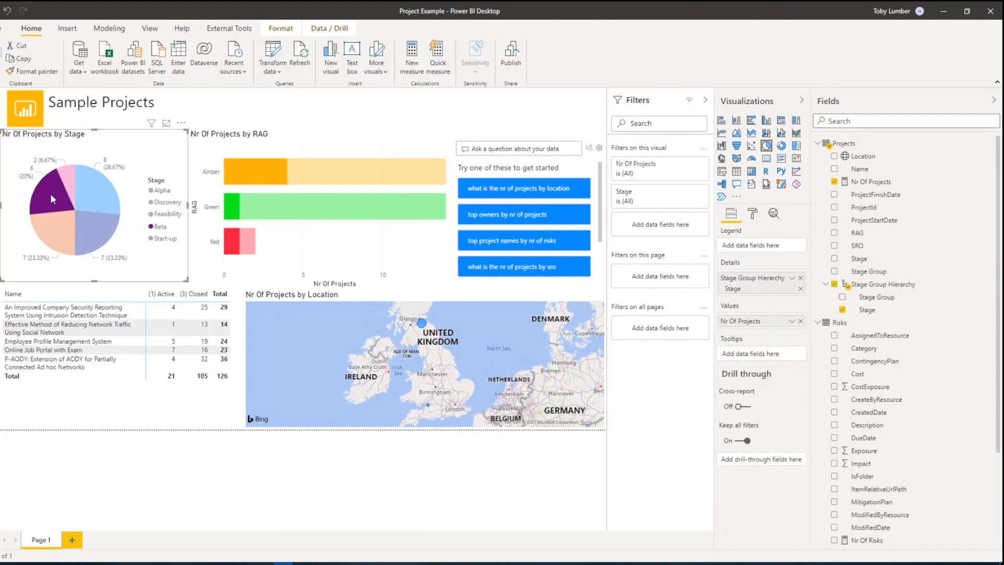
click(78, 189)
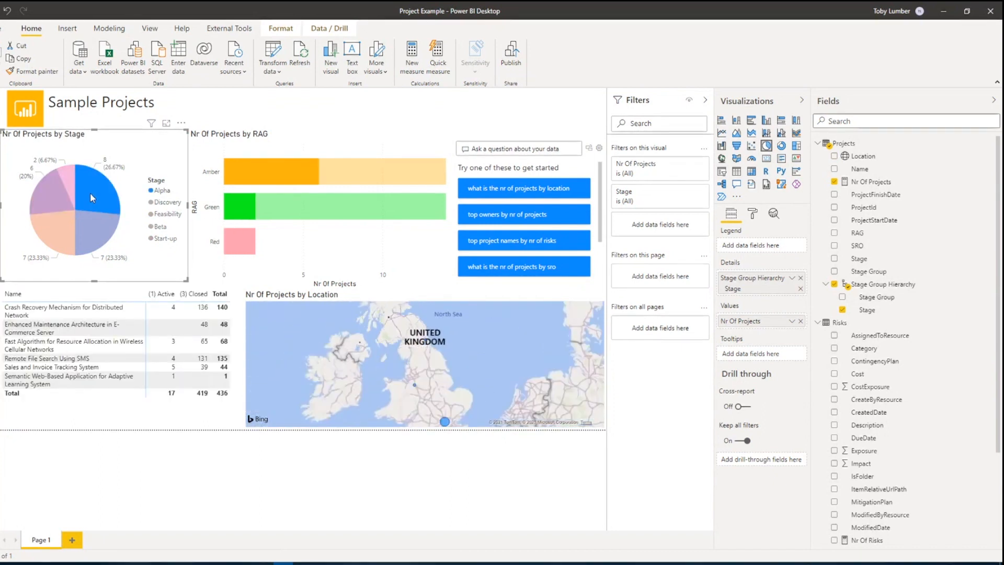
- Clear the pie chart's Alpha selection and rename the report page to Overview
click(89, 193)
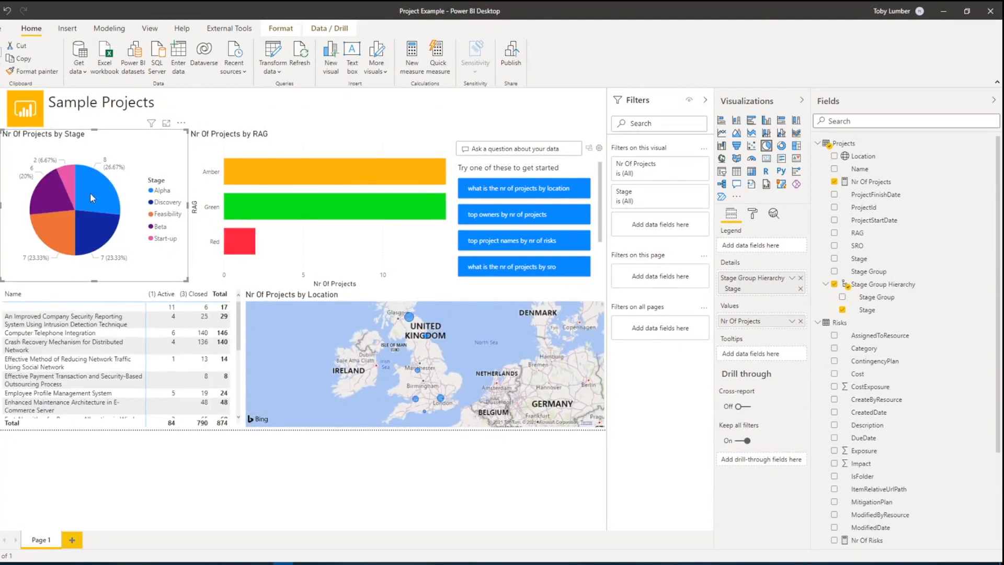
double_click(32, 539)
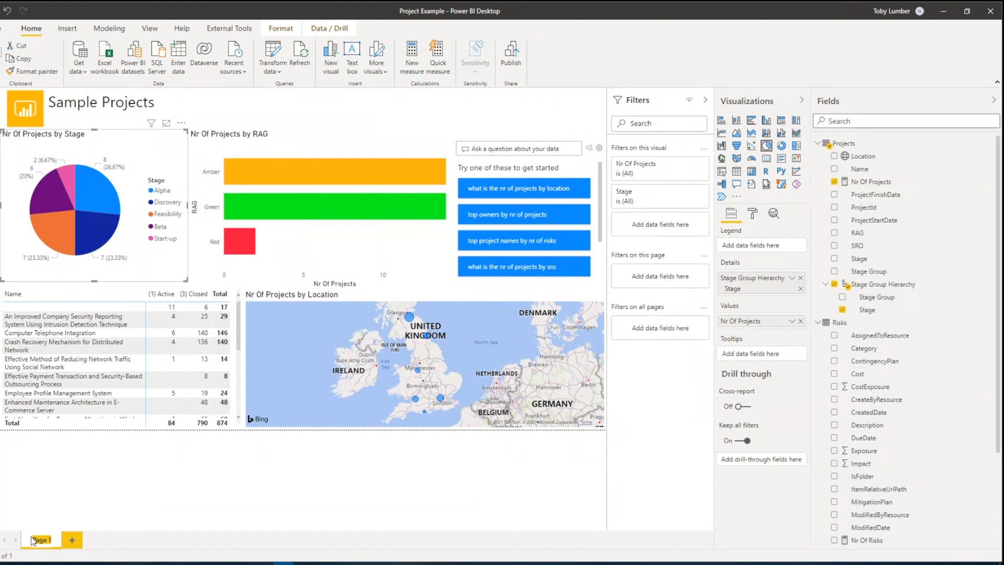
text(Overview)
key(Return)
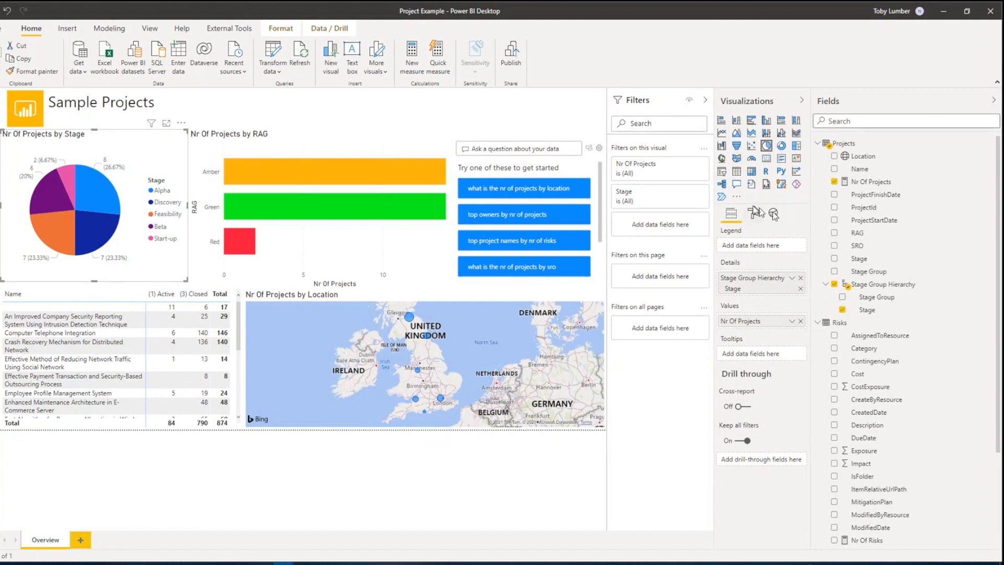
- Search the online visuals for "gantt" and import Microsoft Corporation's Gantt visual into the report
click(737, 198)
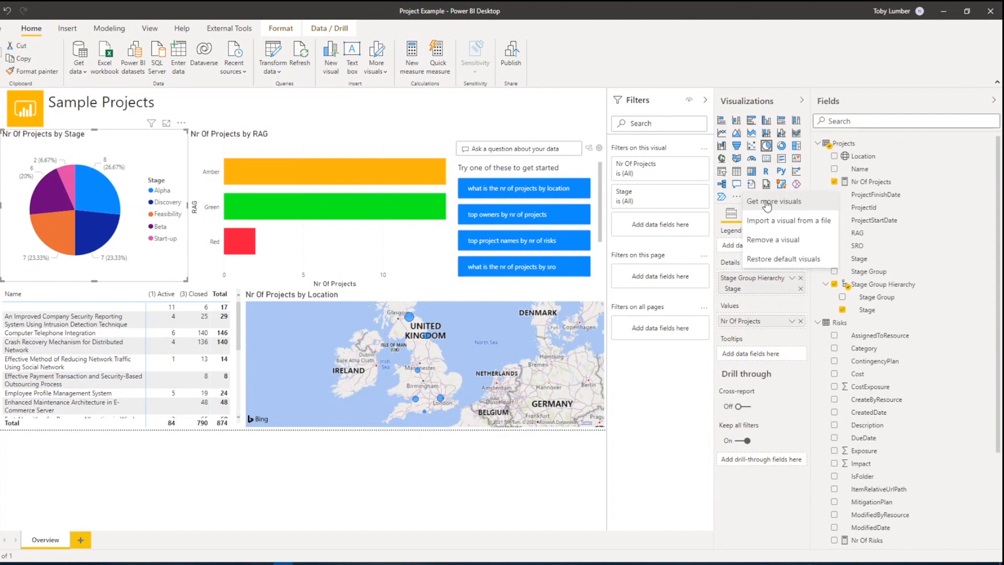
click(766, 203)
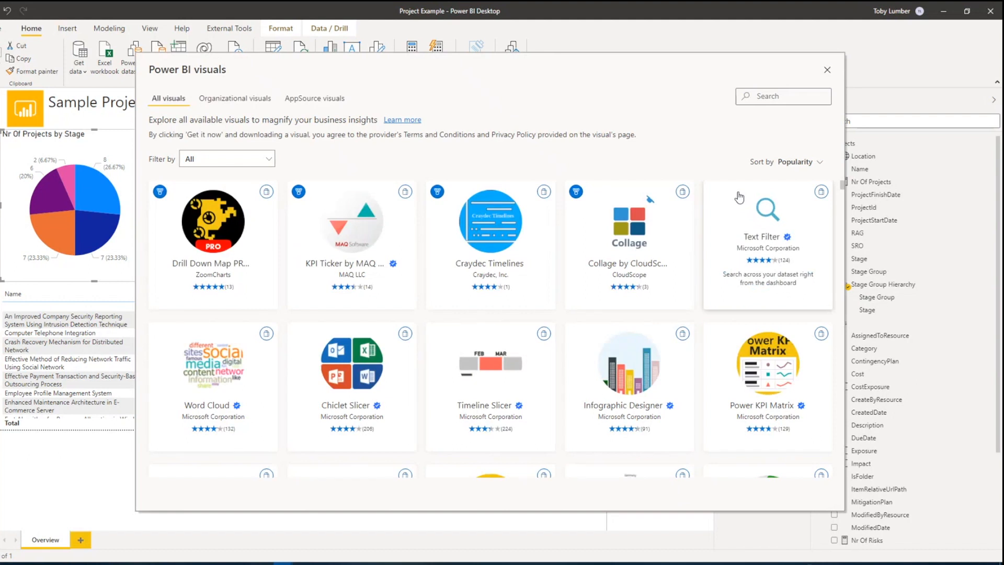
click(770, 97)
text(gant)
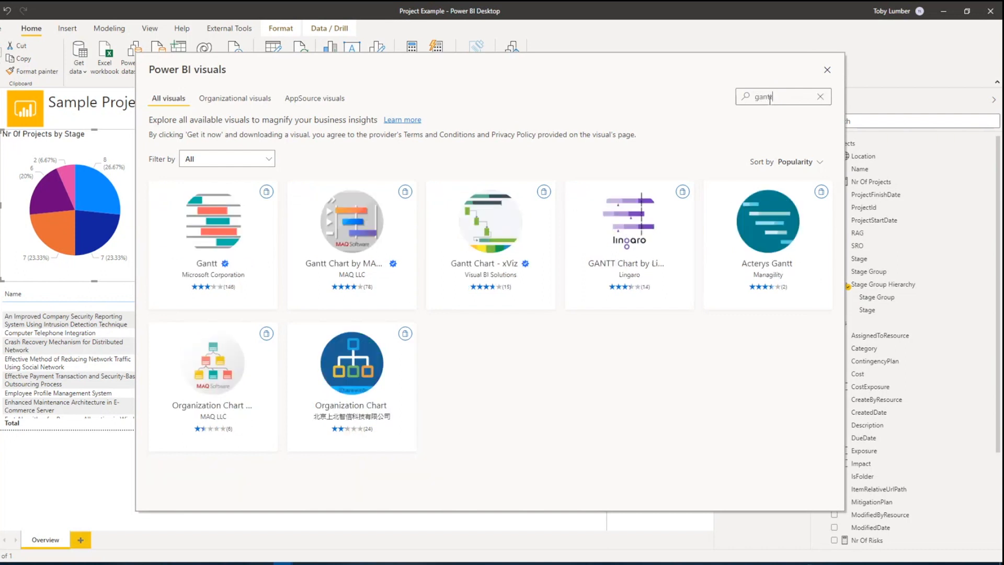
text(t)
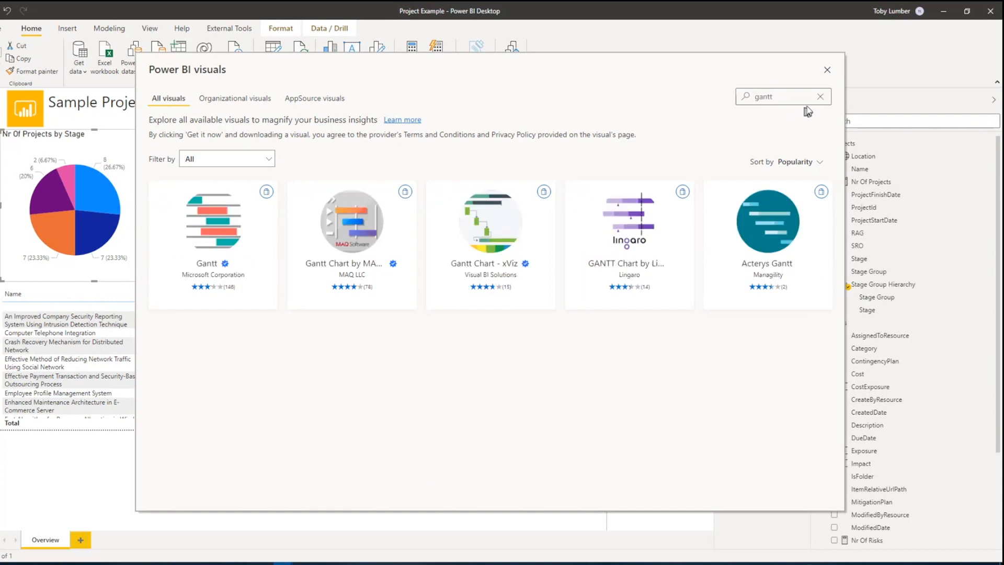
click(214, 216)
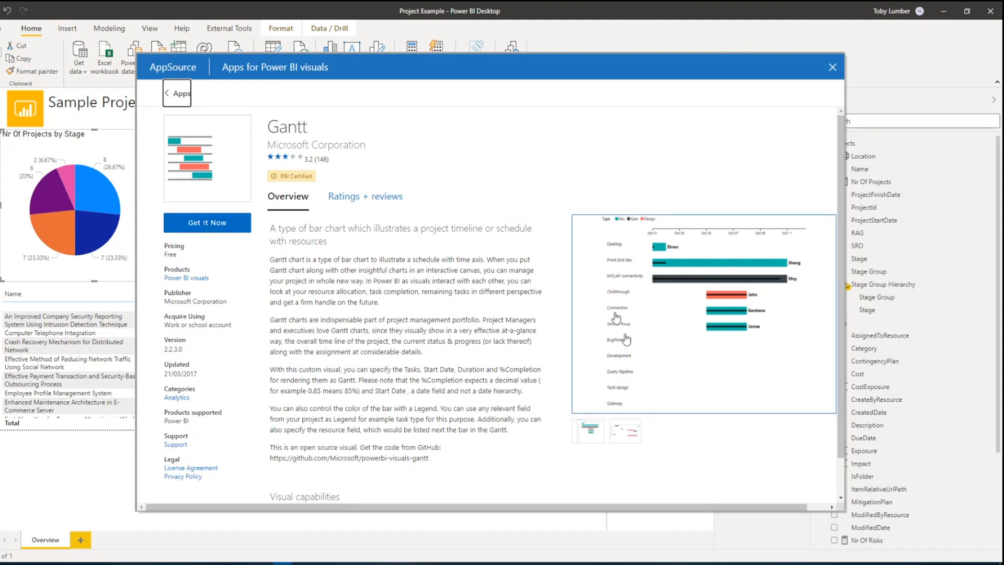
click(214, 231)
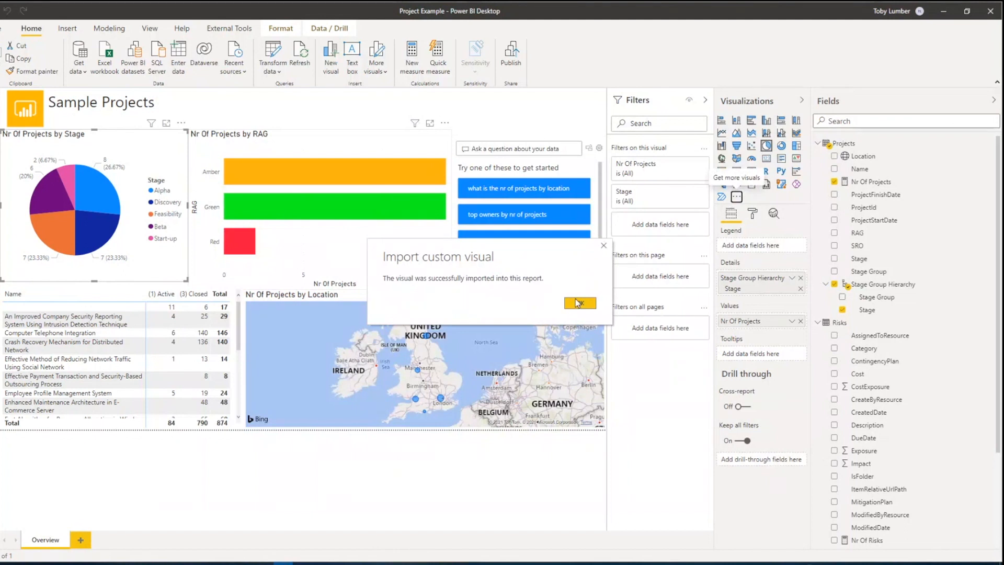
click(579, 304)
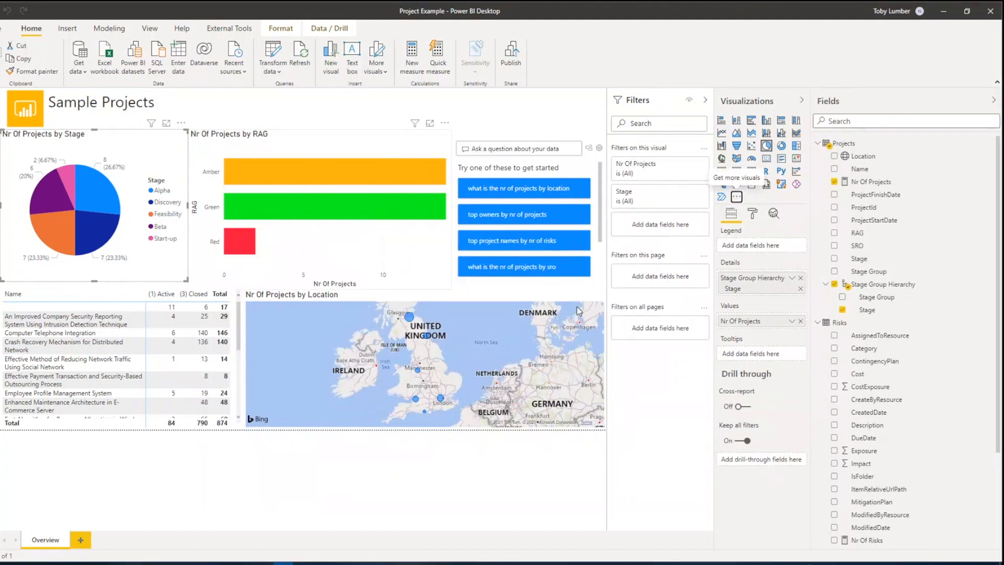
- Add a second report page and name it Gantt
click(81, 541)
double_click(88, 539)
text(aantt)
key(Return)
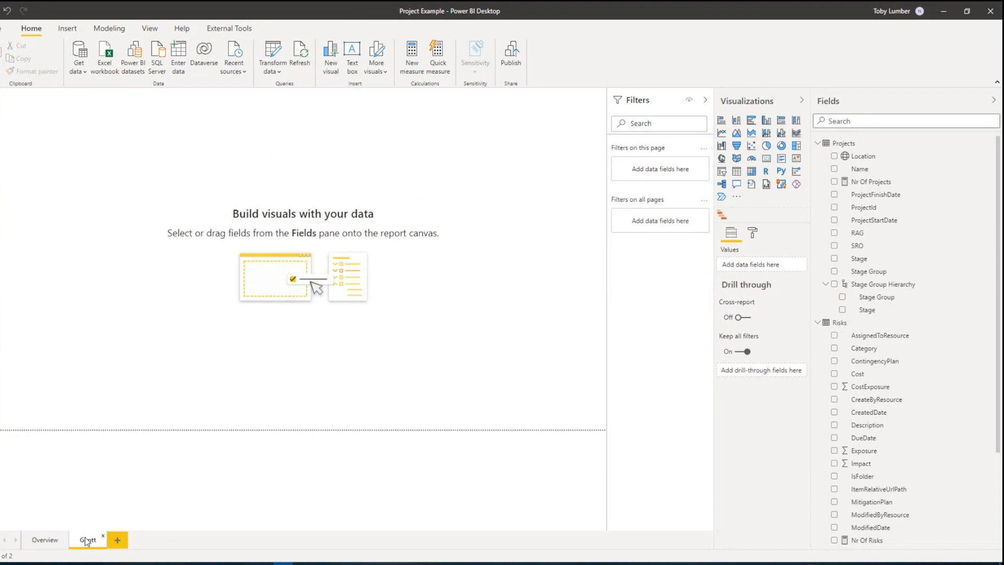
- Insert a Gantt visual on the Gantt page and enlarge it to fill the whole page
click(722, 217)
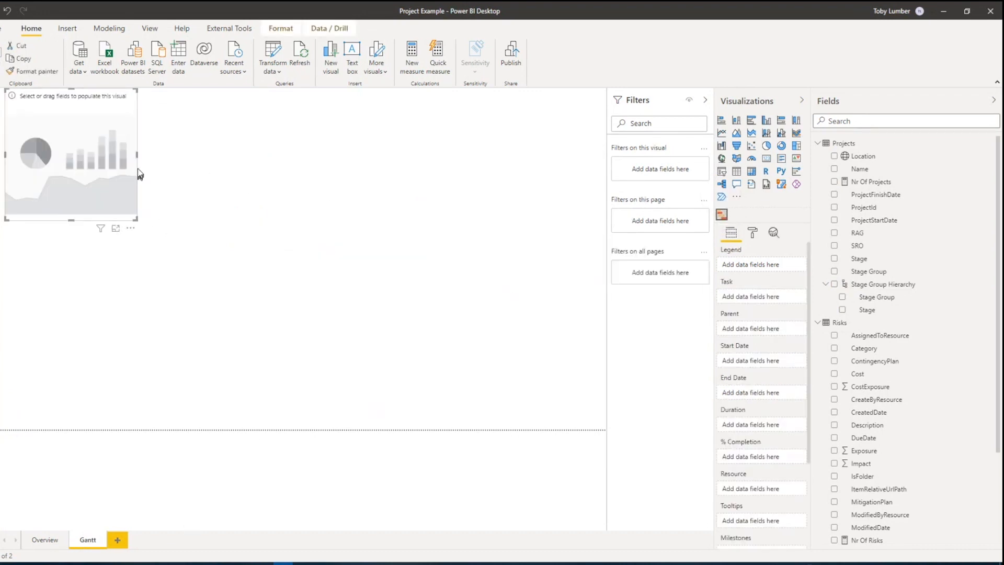
drag(137, 154, 605, 155)
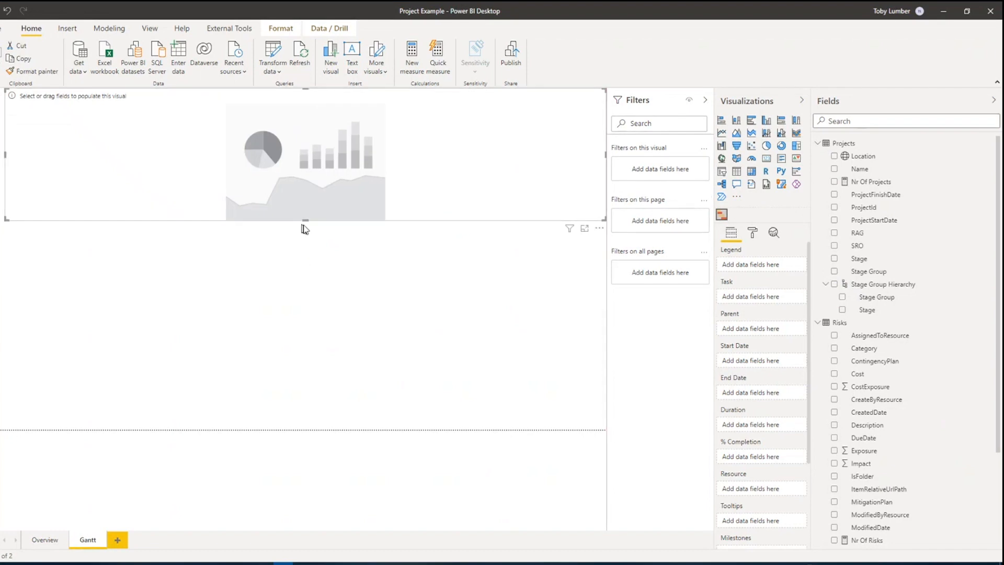
drag(304, 219, 306, 430)
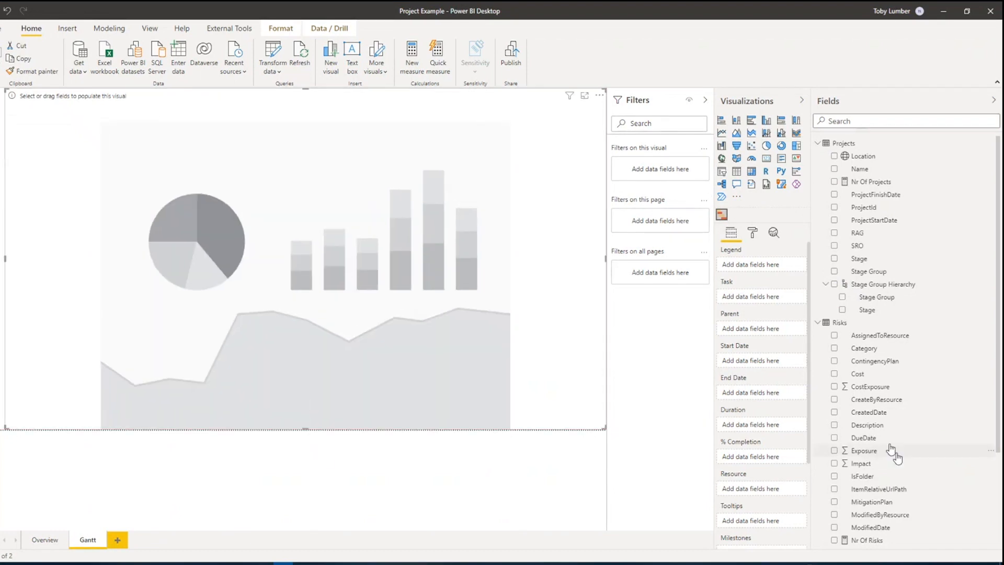
- Assign ProjectFinishDate as the Gantt's end date, ProjectStartDate as its start date and the project Name as its task
drag(869, 182, 909, 190)
drag(887, 199, 748, 394)
drag(856, 224, 751, 366)
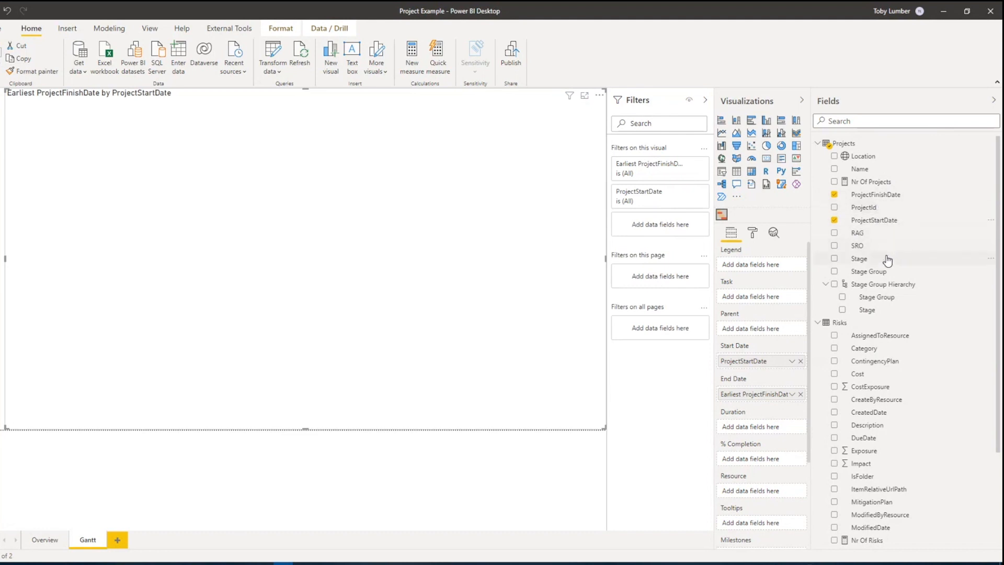
drag(860, 169, 756, 297)
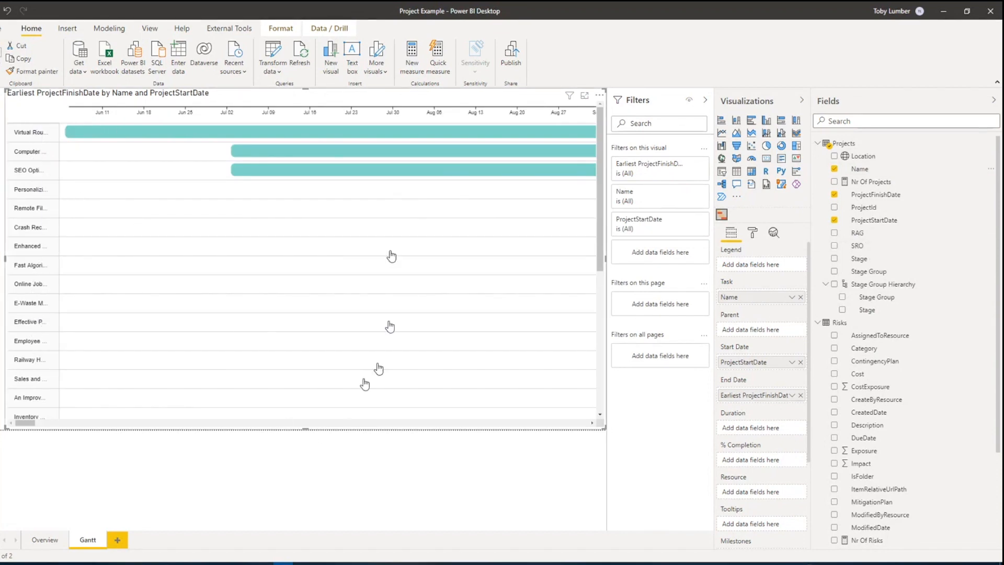
- Set the width of the Gantt's category labels to 400 so the project names have more room
click(146, 423)
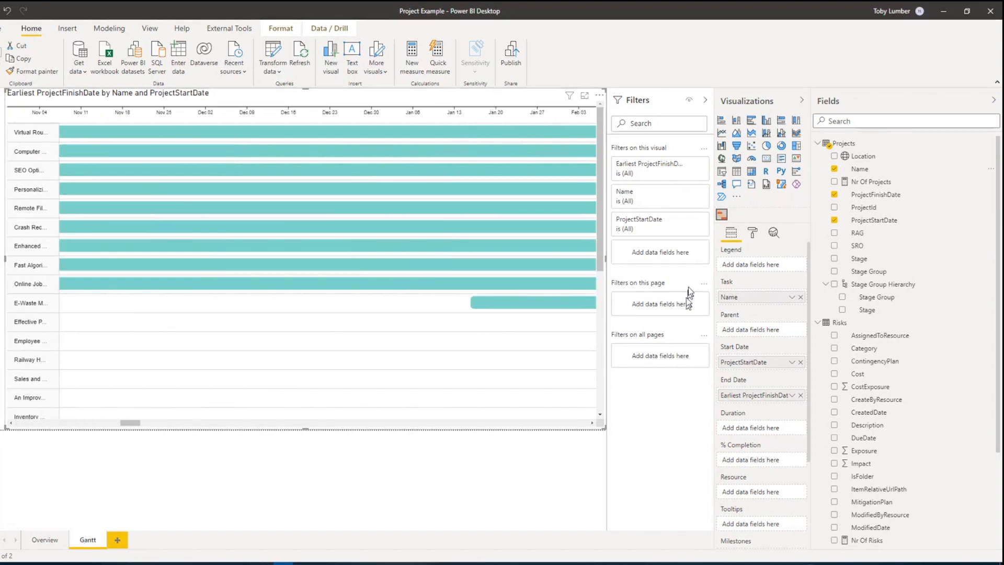
click(752, 232)
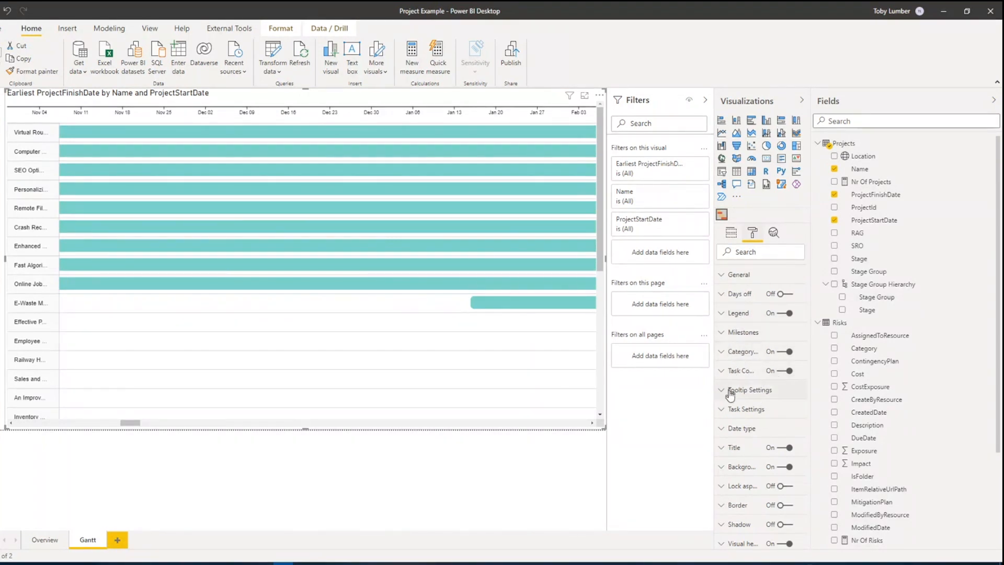
click(722, 372)
click(724, 335)
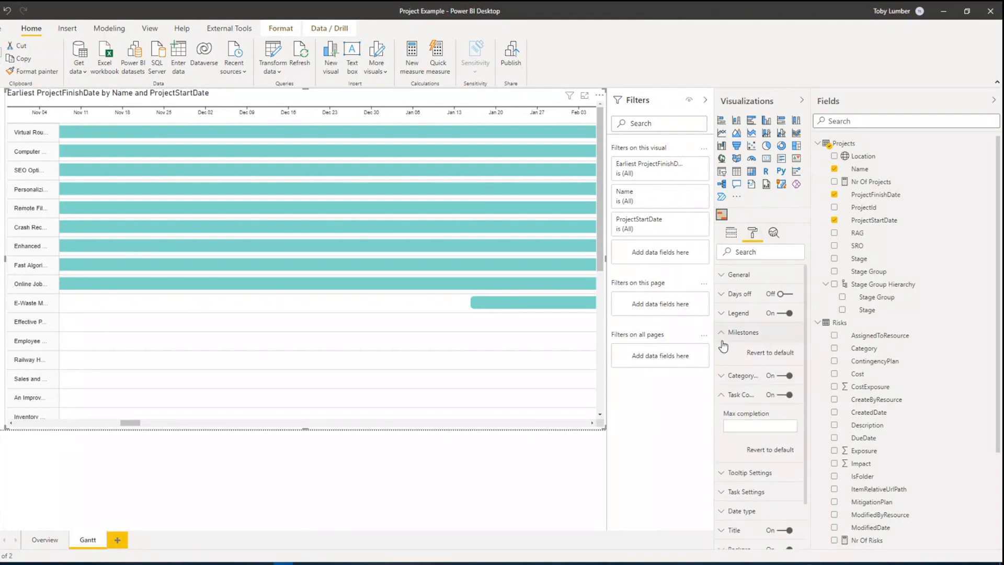
click(723, 385)
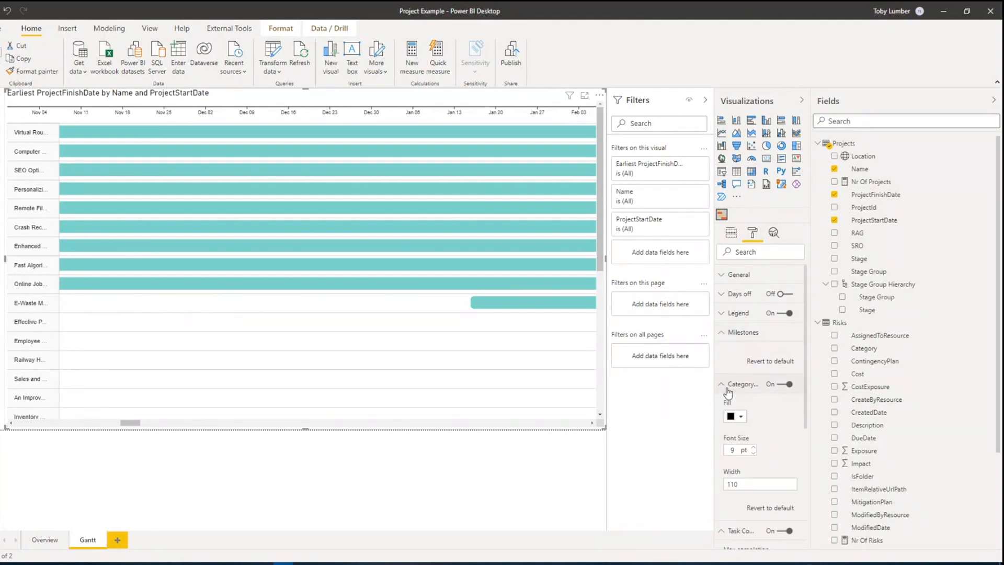
scroll(728, 392, down, 2)
drag(738, 377, 689, 370)
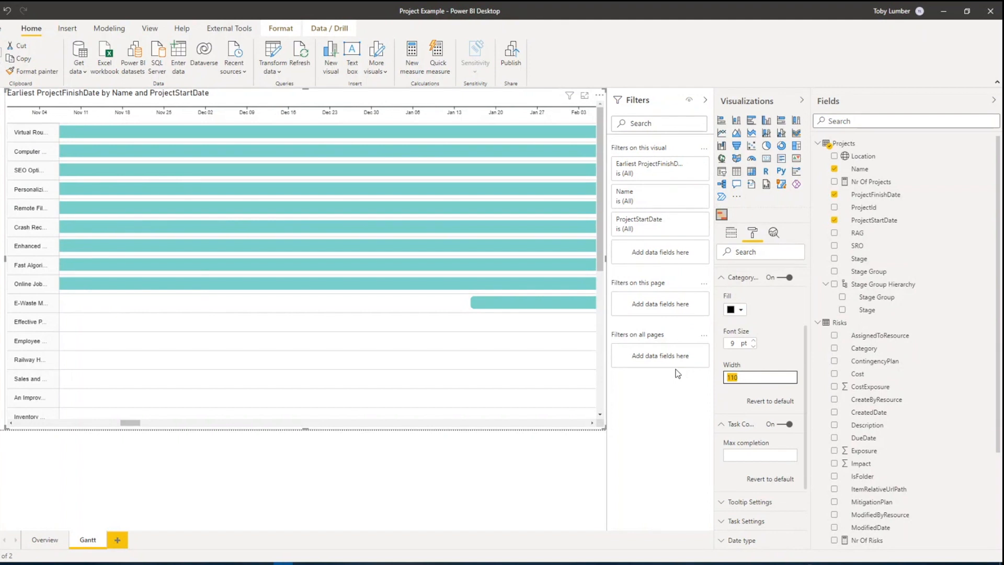
text(400)
key(Tab)
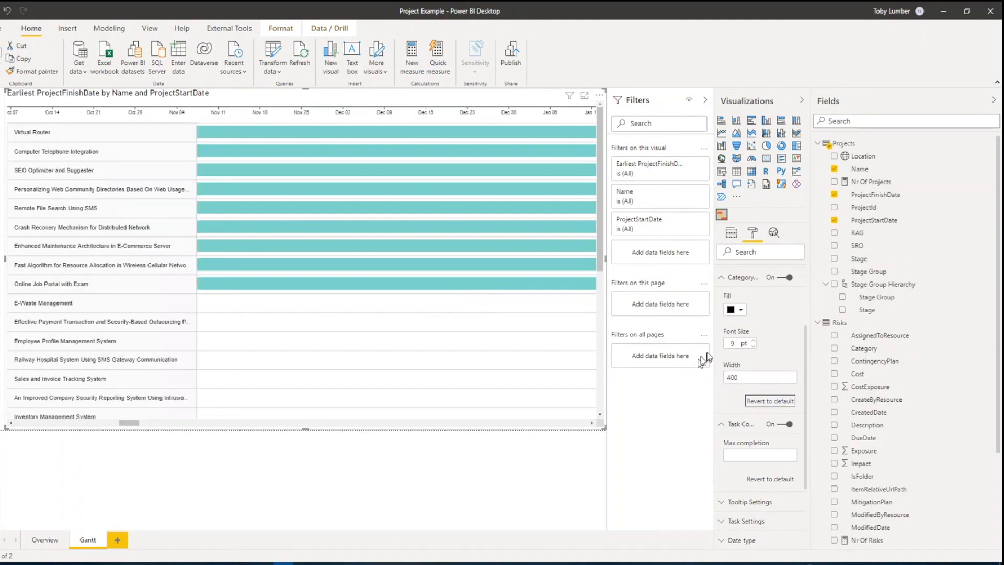
- Set the Gantt's date type to Year and bring the start of the timeline into view
scroll(789, 348, up, 2)
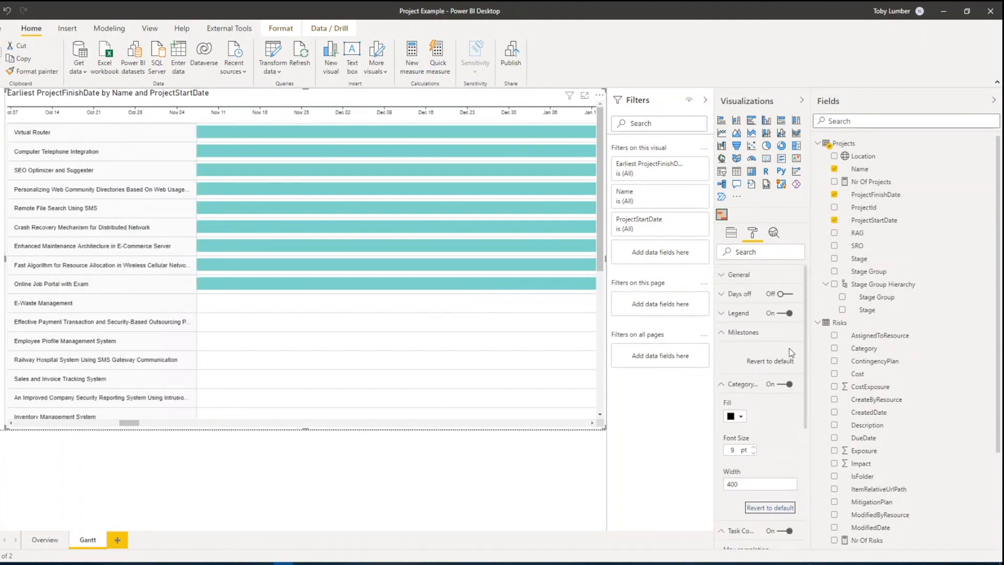
click(734, 333)
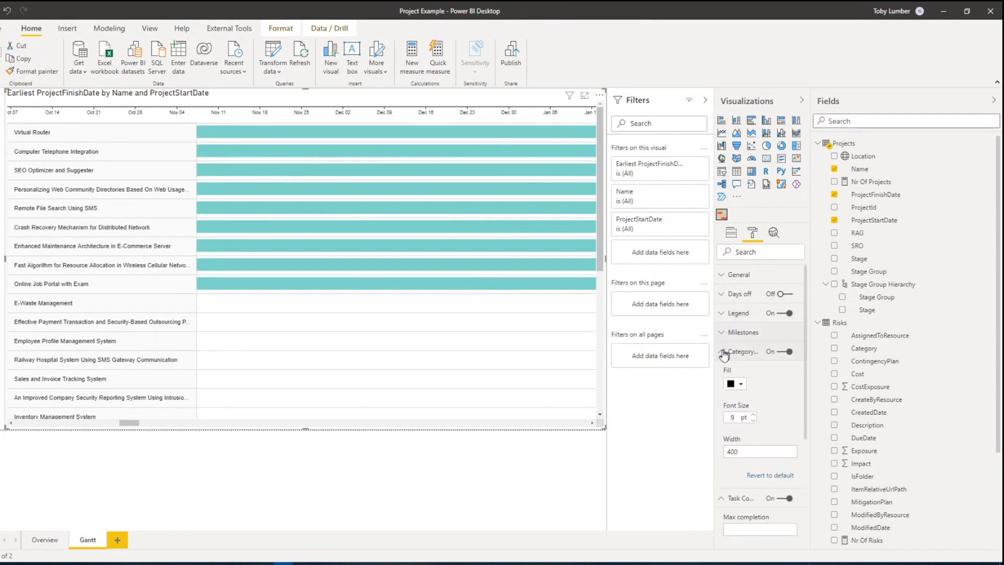
click(722, 351)
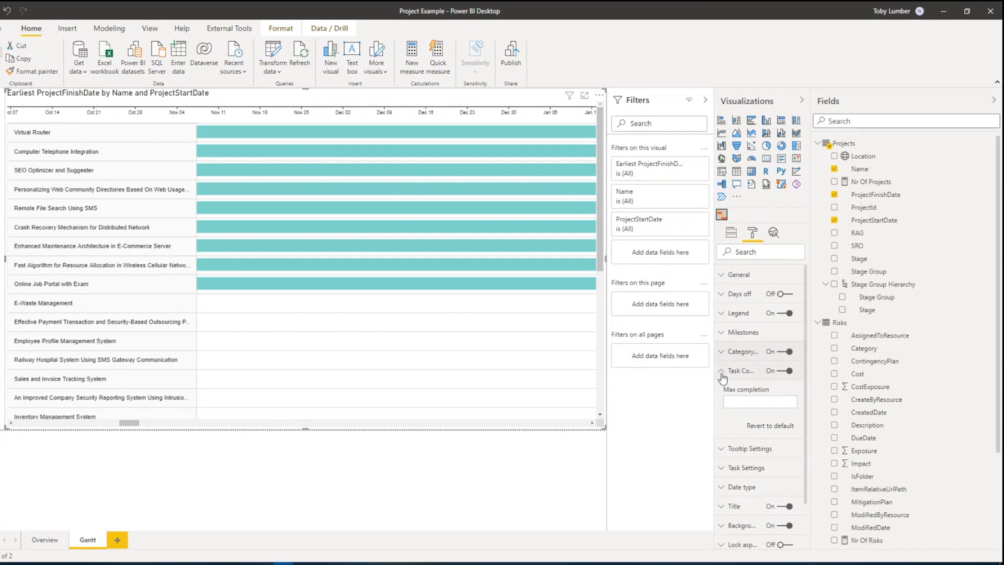
click(722, 372)
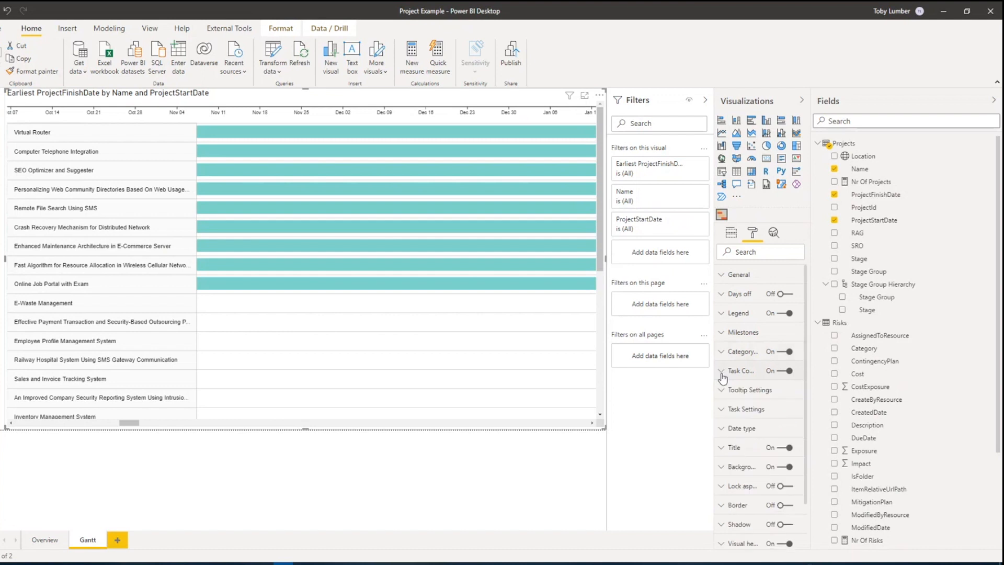
click(729, 413)
click(726, 412)
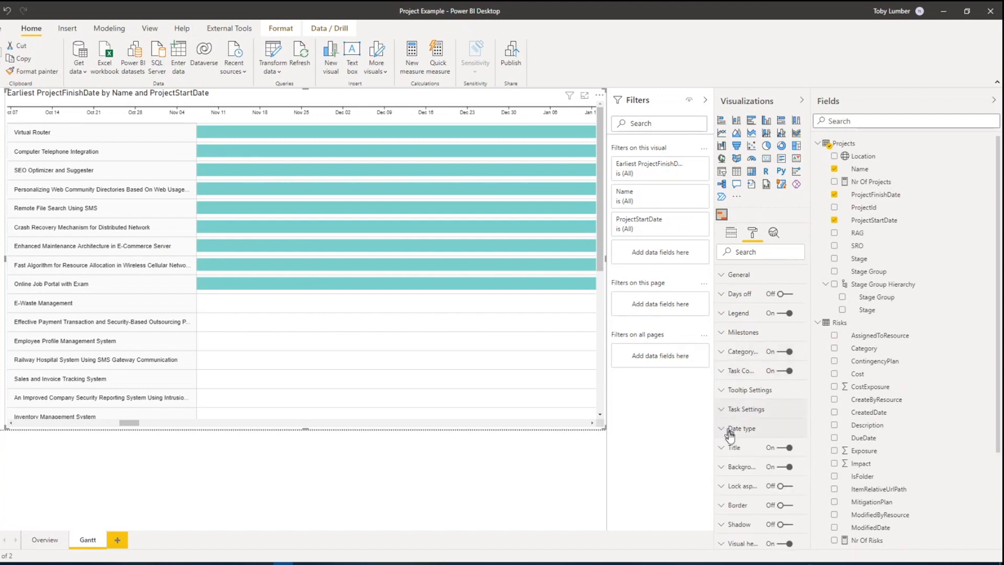
click(726, 429)
click(747, 460)
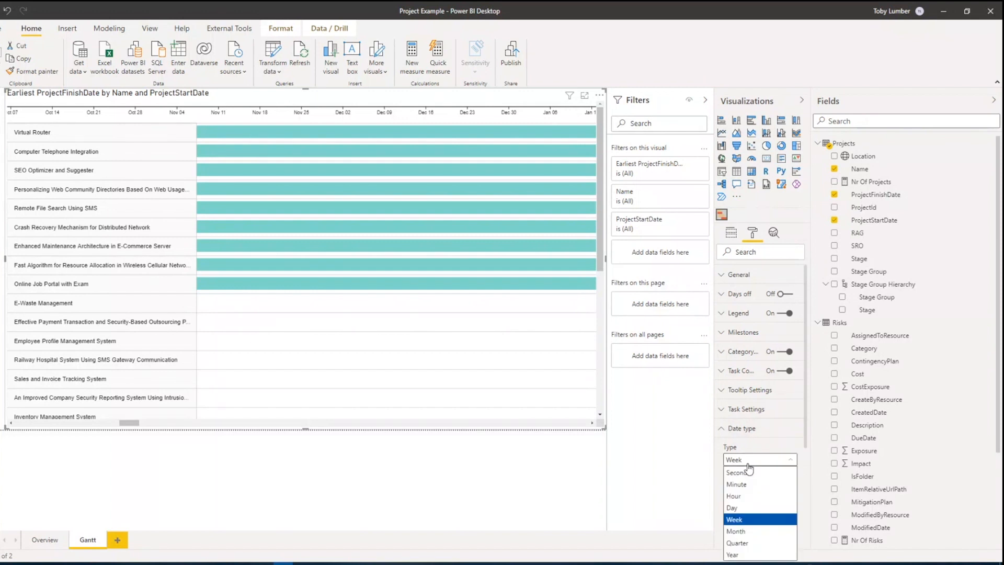
click(752, 554)
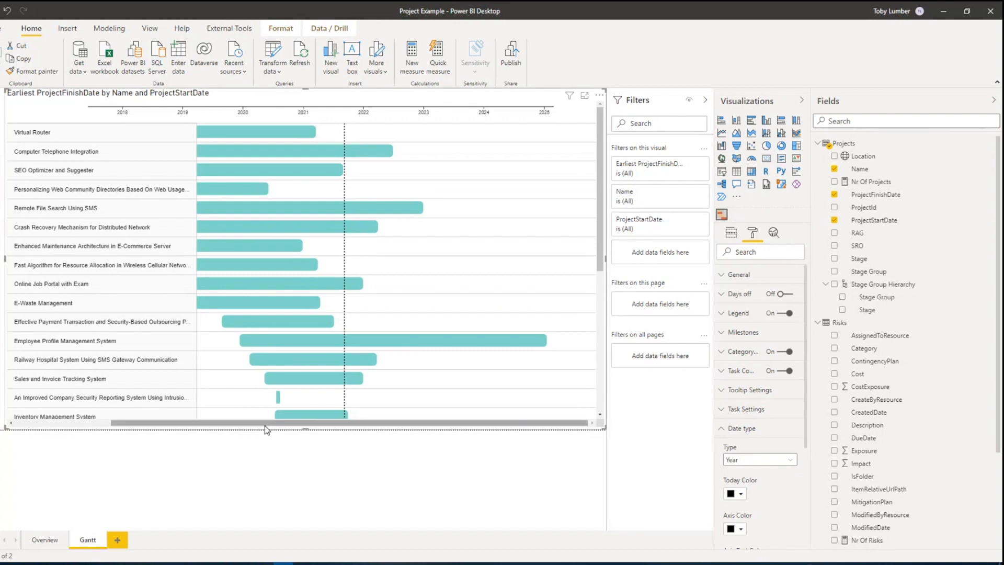
drag(264, 423, 153, 421)
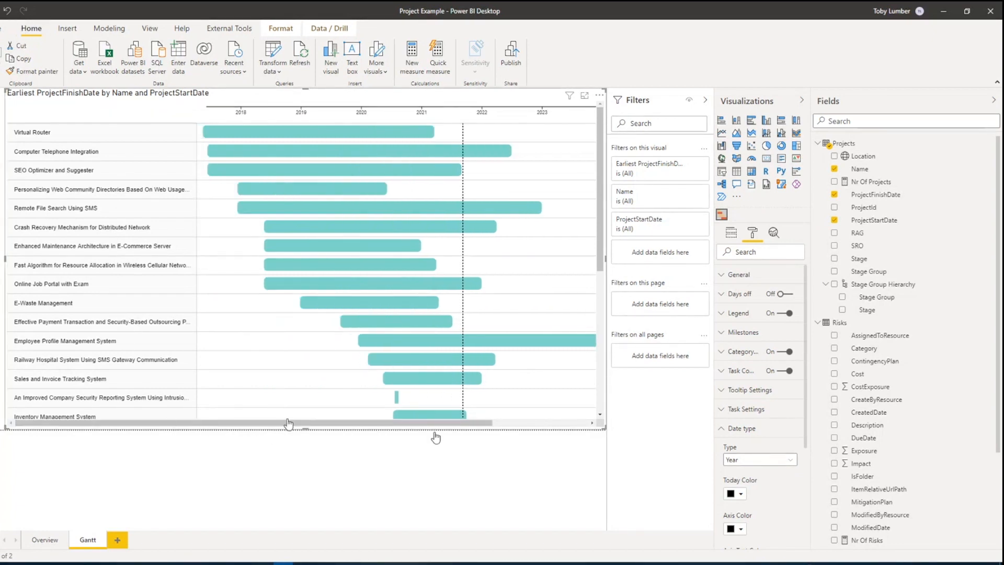
- Try SRO as the Gantt's legend, move it to Parent to group the projects, and test collapsing and expanding the first group
click(730, 235)
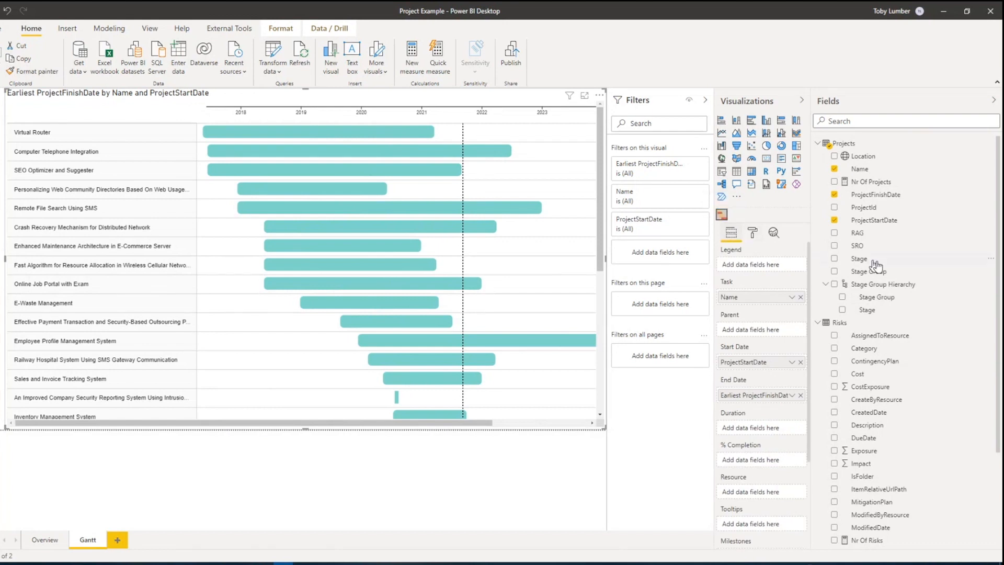
drag(858, 246, 759, 270)
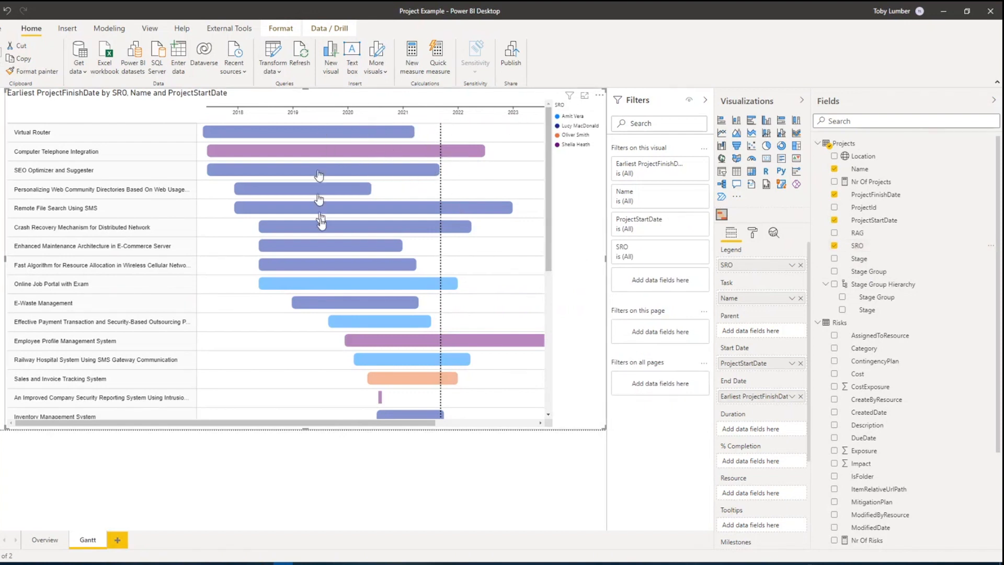
drag(759, 265, 758, 335)
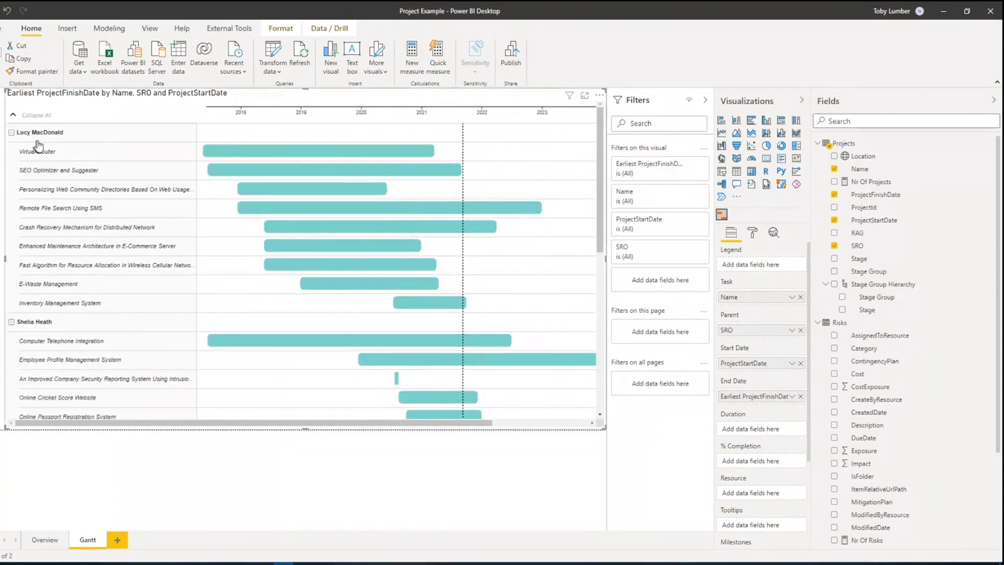
click(12, 133)
click(11, 133)
- Add a compact slicer above the Q&A visual on the Overview page and assign SRO as its field
click(46, 541)
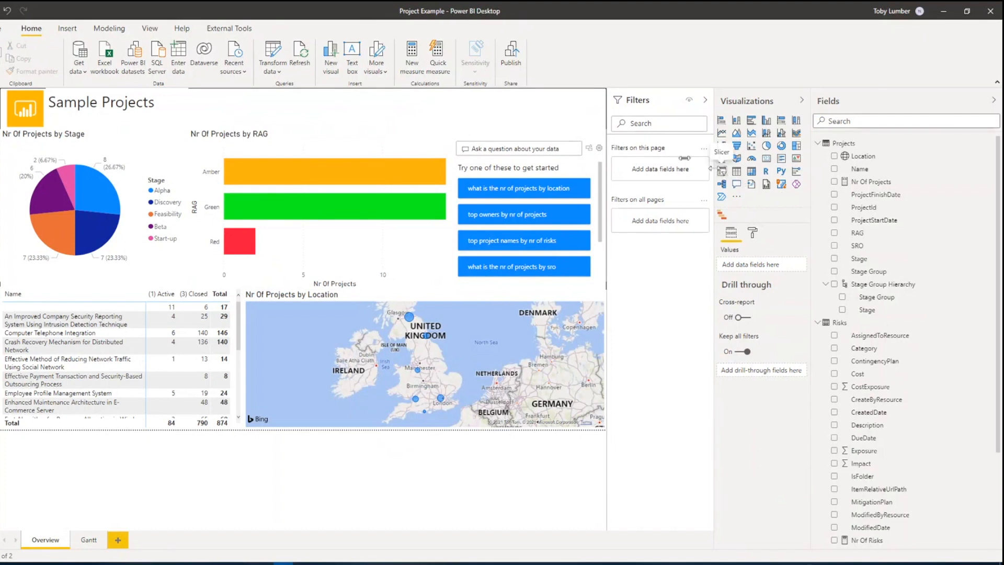
click(721, 171)
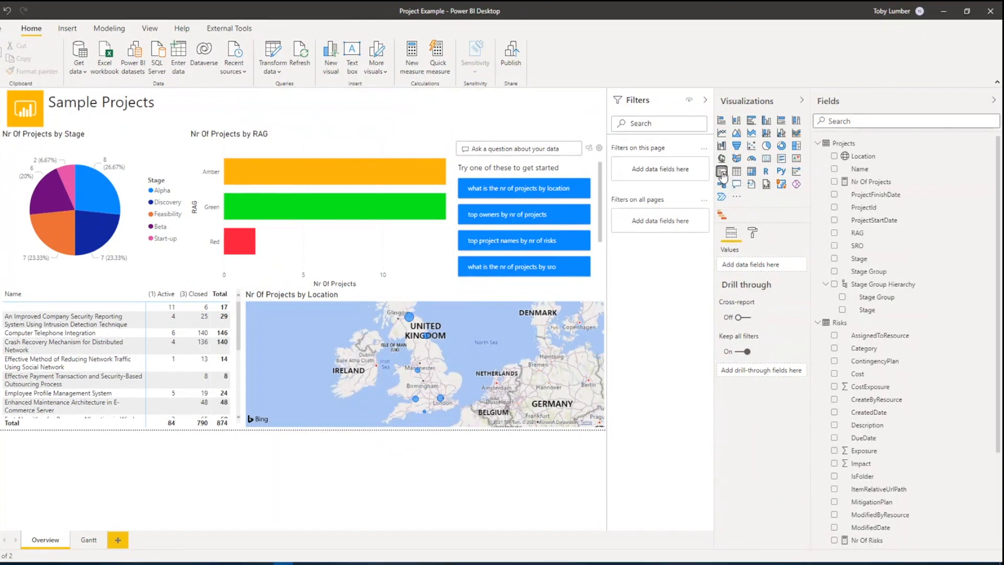
drag(149, 144, 565, 96)
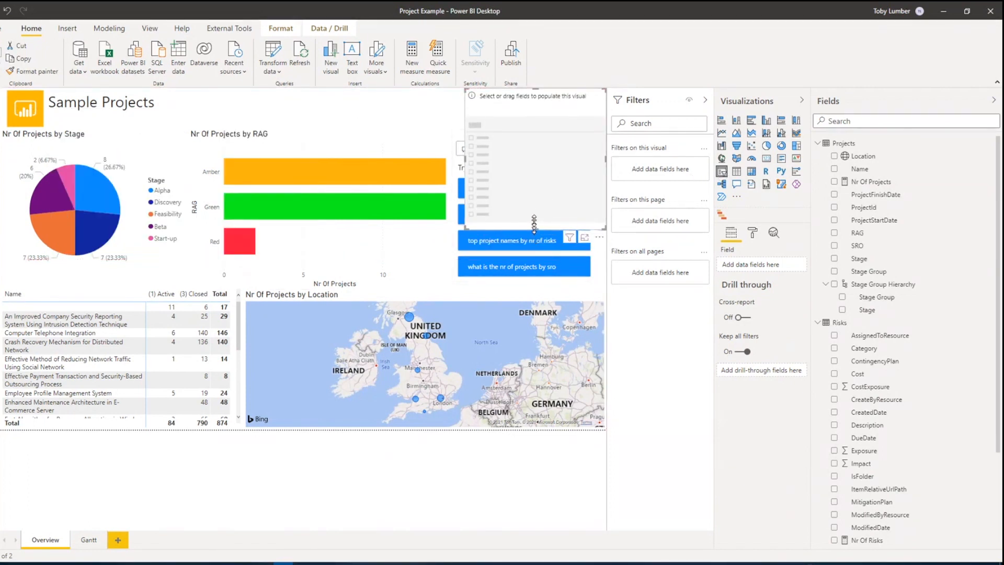
drag(534, 224, 506, 128)
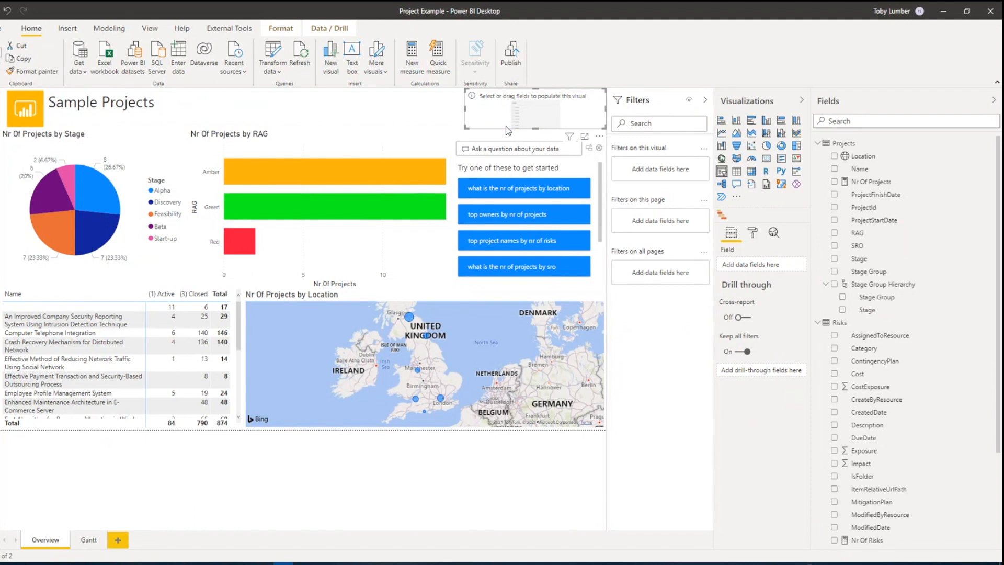
drag(863, 250, 751, 266)
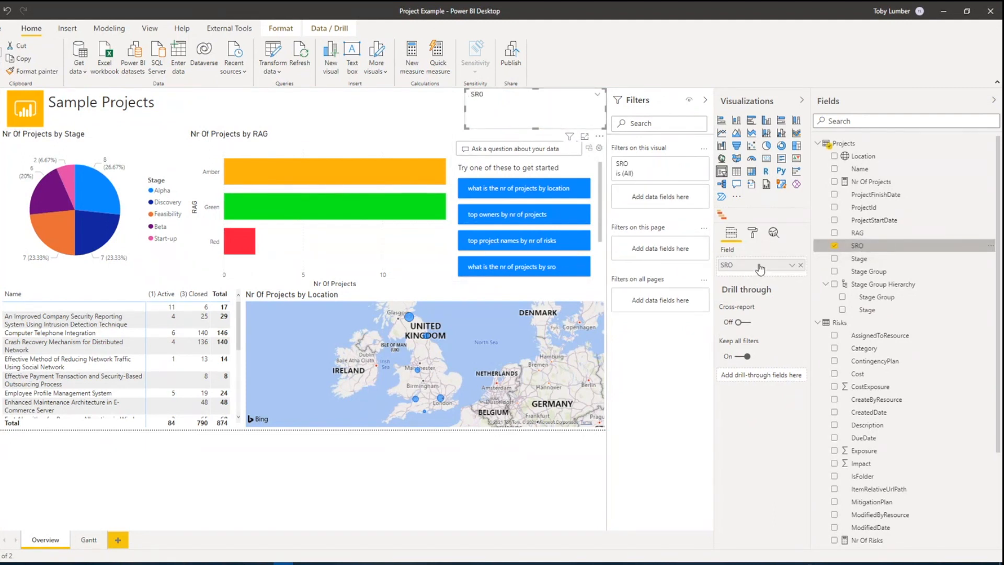
- Change the SRO slicer to the Dropdown style and reduce its height to fit the single selection row
click(596, 98)
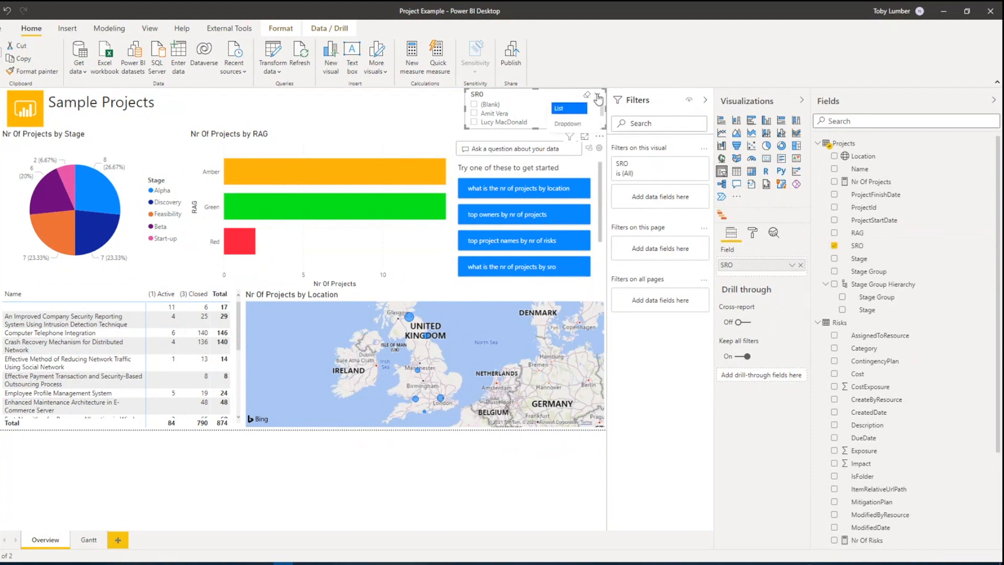
click(569, 124)
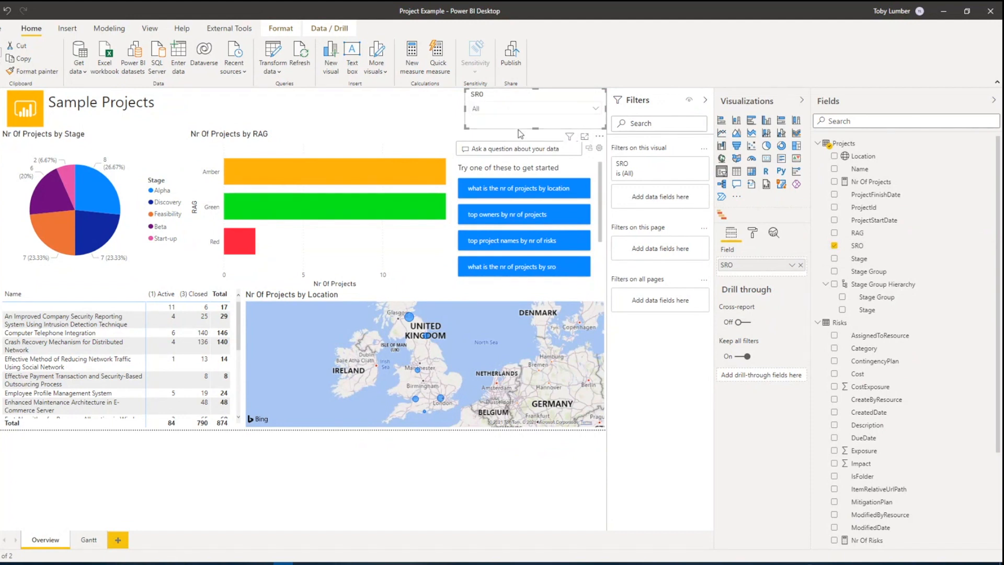
drag(534, 128, 533, 119)
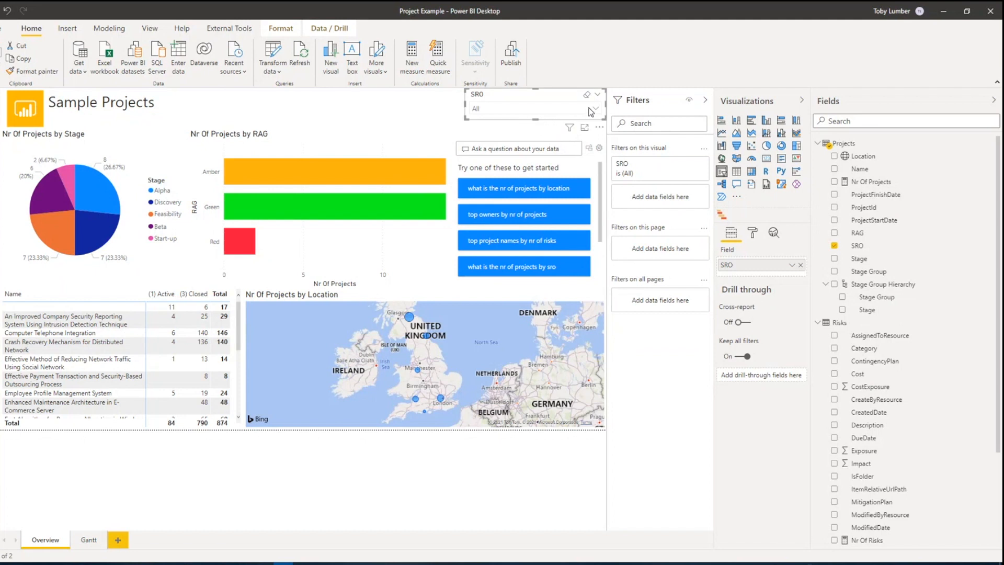
- Test the SRO slicer by filtering the Overview page to three individual SROs, one after another
click(595, 109)
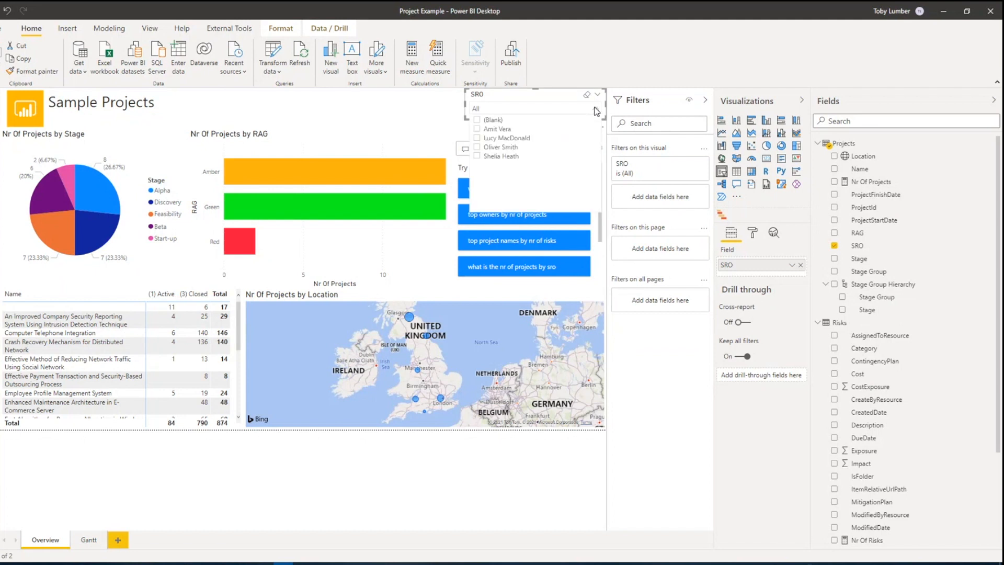
click(487, 139)
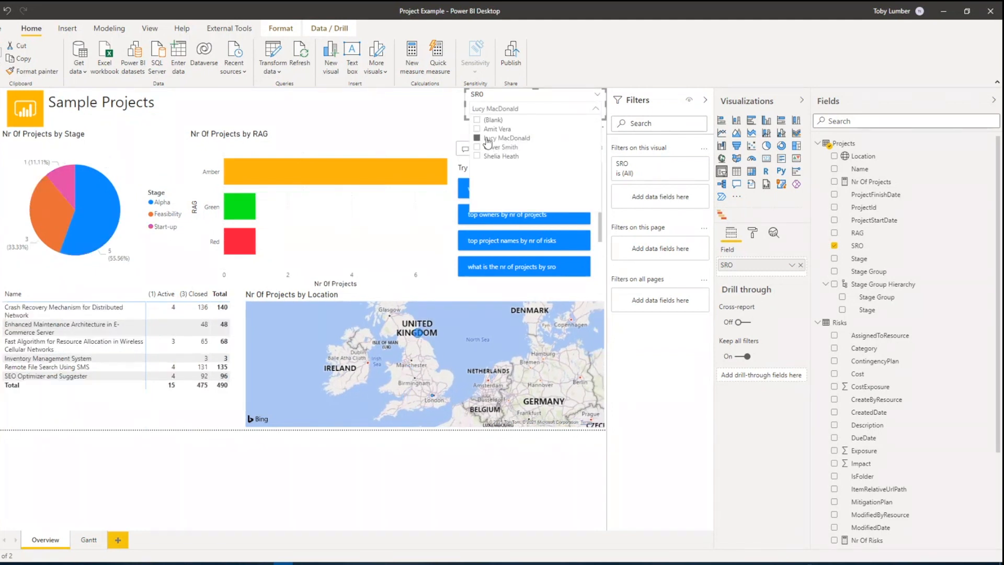
click(406, 121)
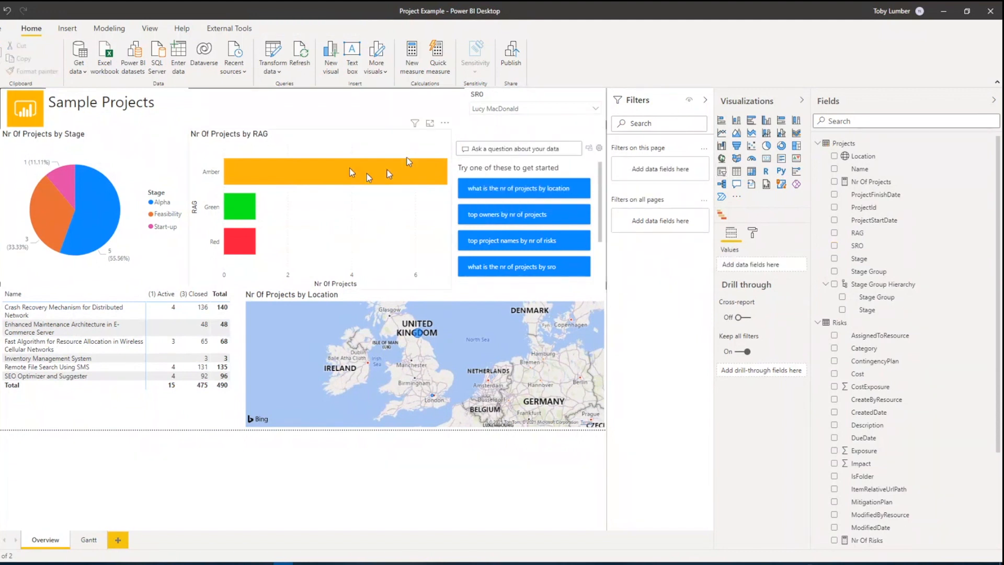
click(506, 109)
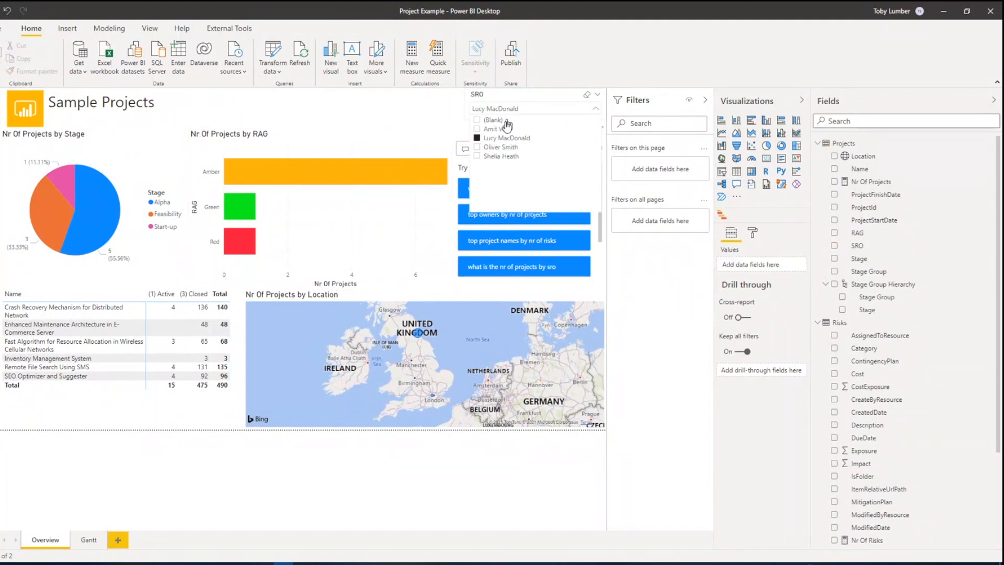
click(492, 130)
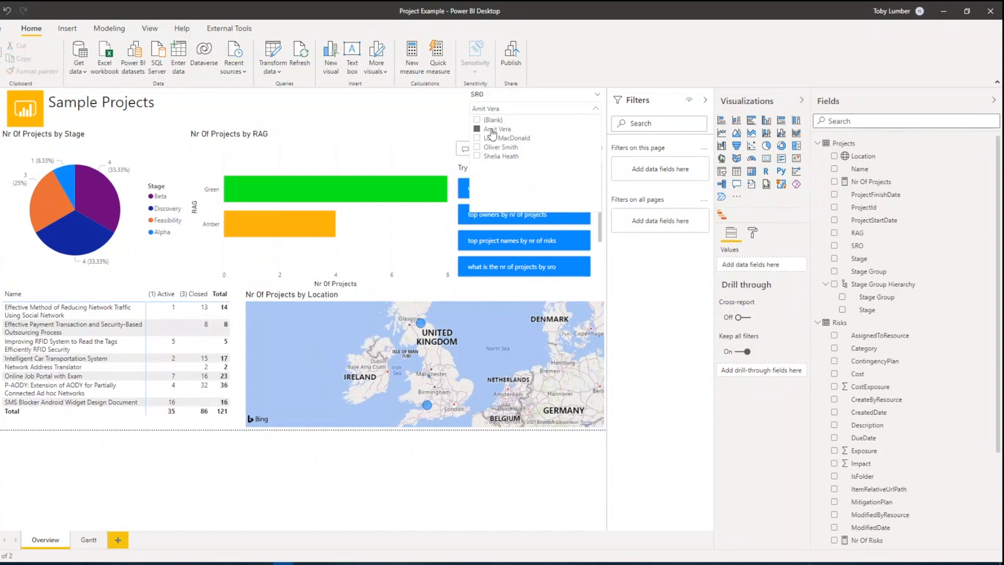
click(491, 147)
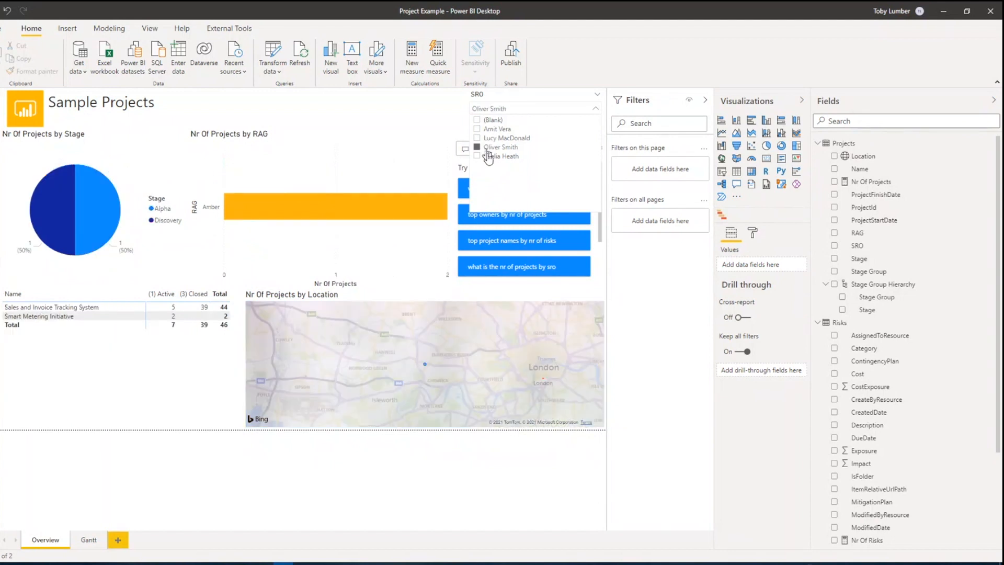
- Select all four named SROs together in the slicer, leaving the blank entry out
click(490, 157)
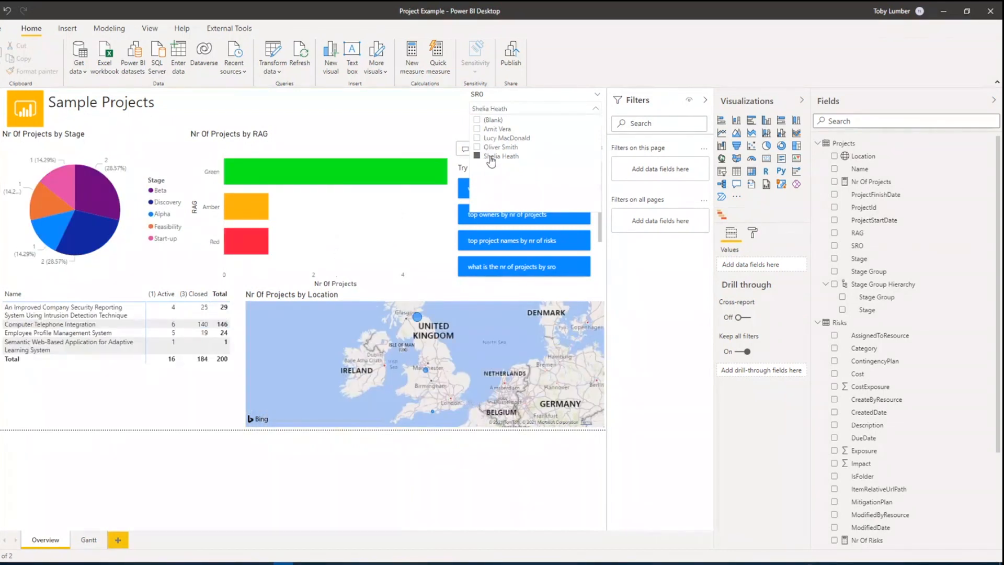
ctrl+click(490, 149)
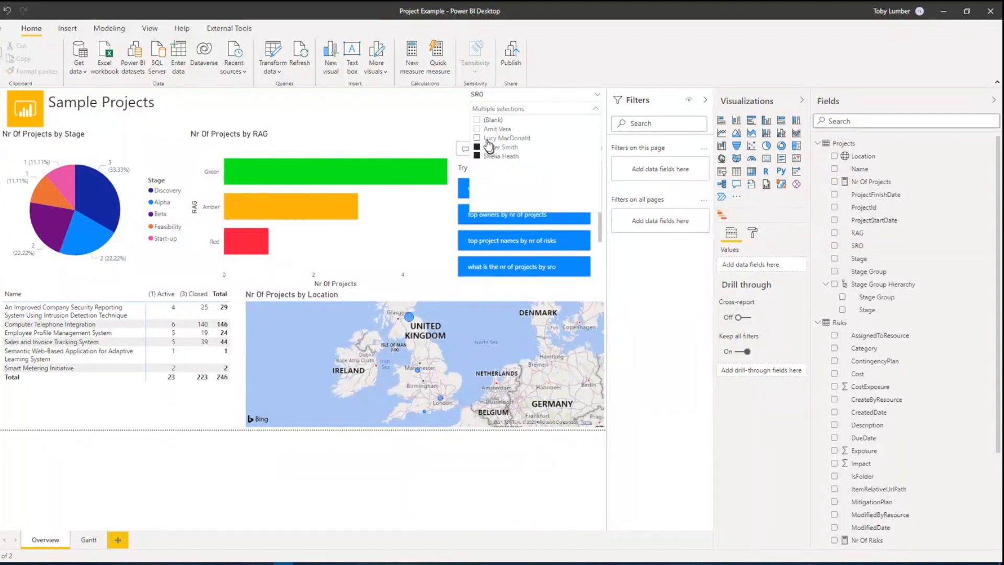
click(425, 97)
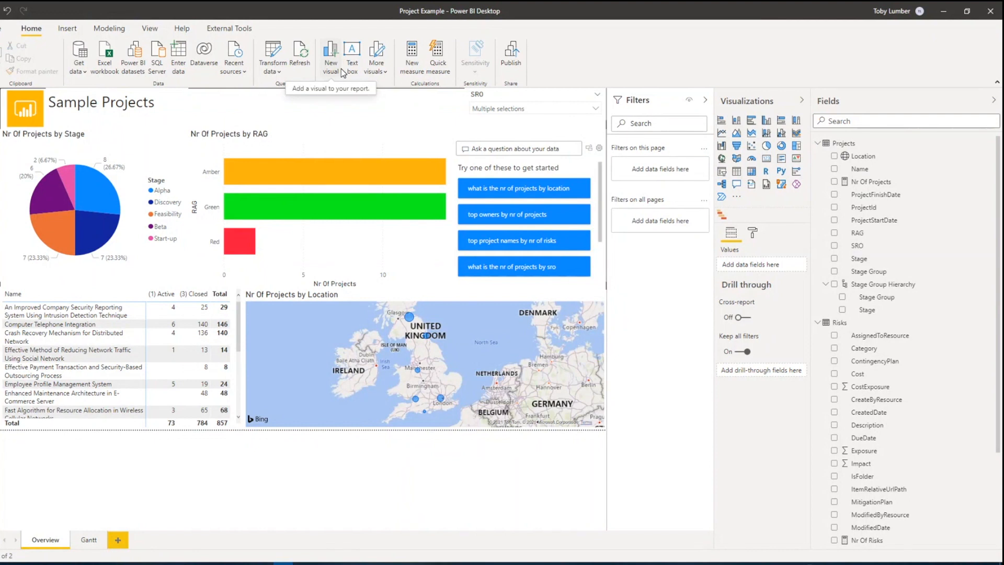
- Collapse the Filters pane, try two other built-in themes and apply the lavender, blue and orange theme to the report
click(702, 103)
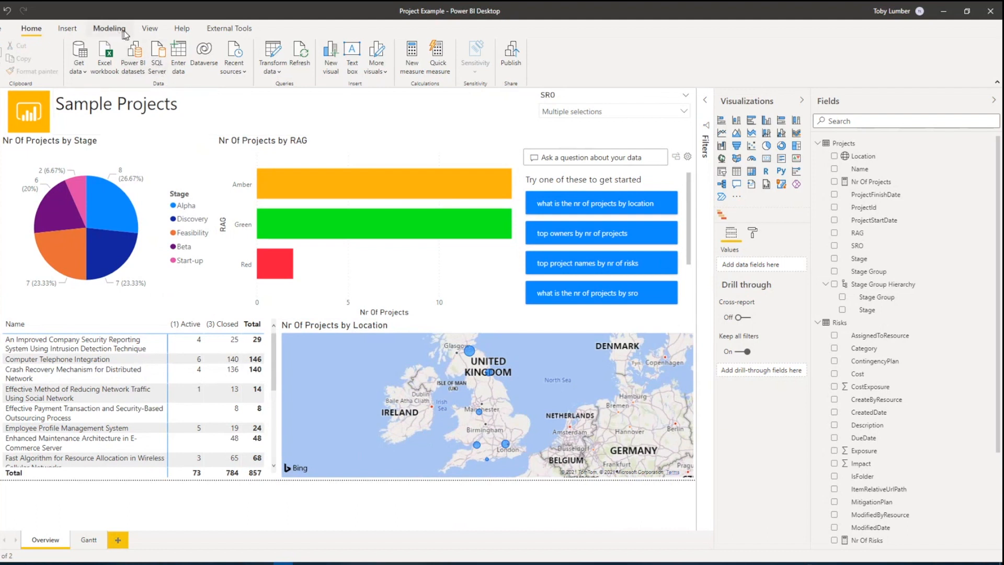
click(150, 29)
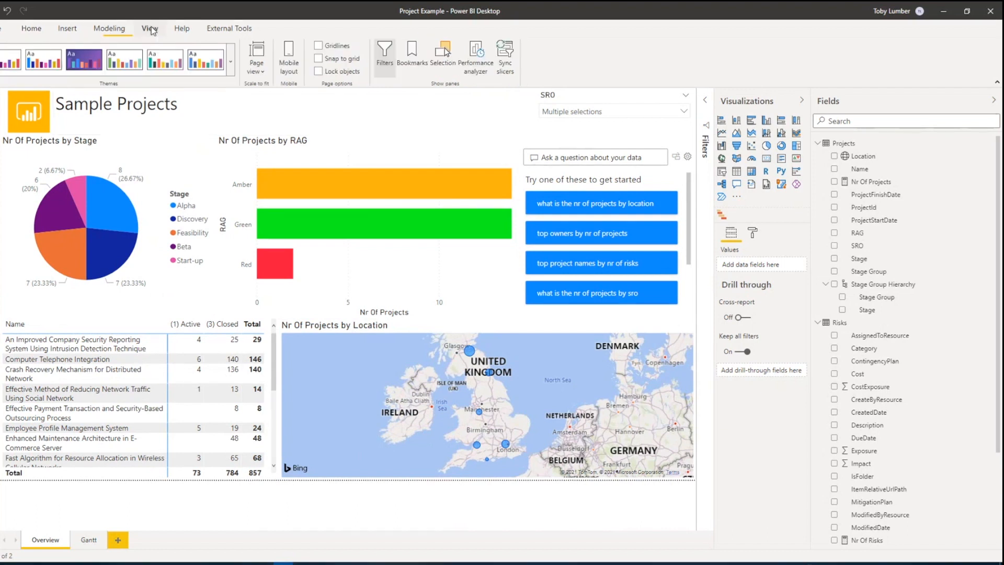
click(230, 66)
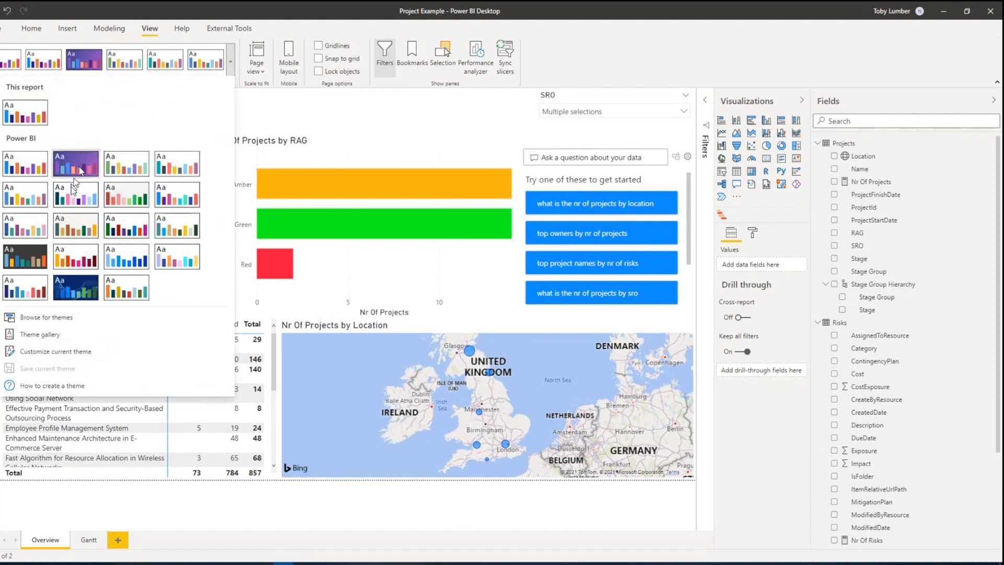
click(30, 219)
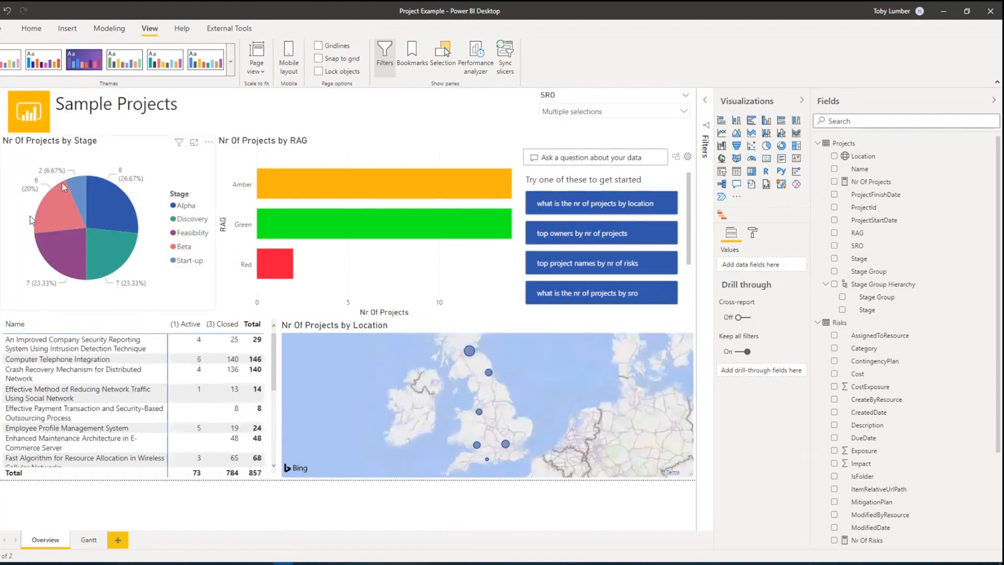
click(230, 62)
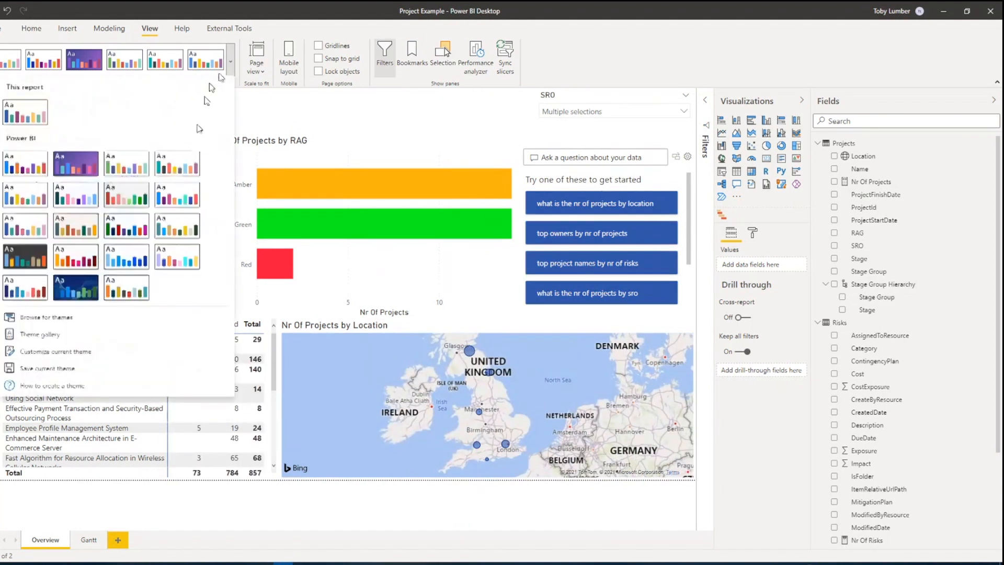
click(169, 229)
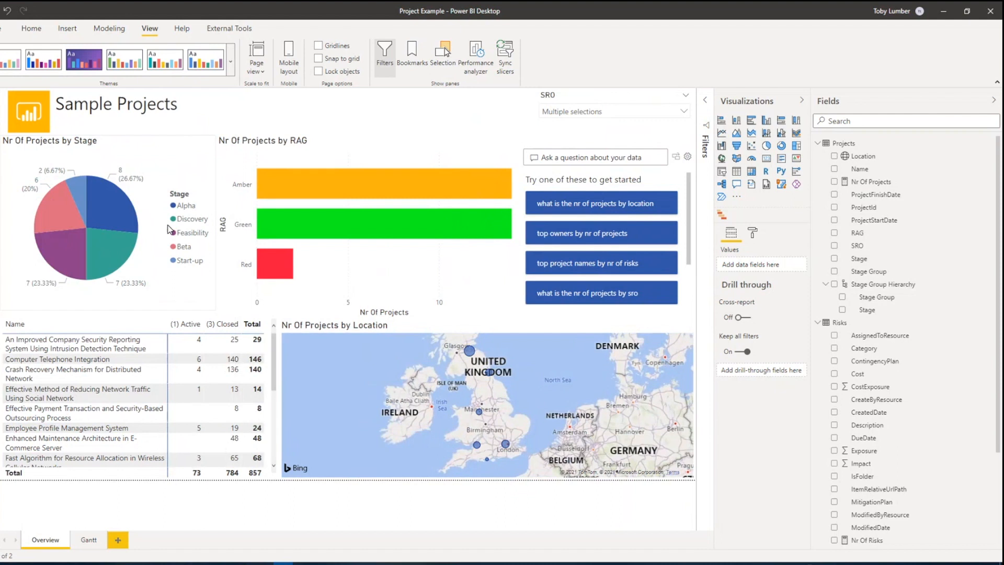
click(230, 61)
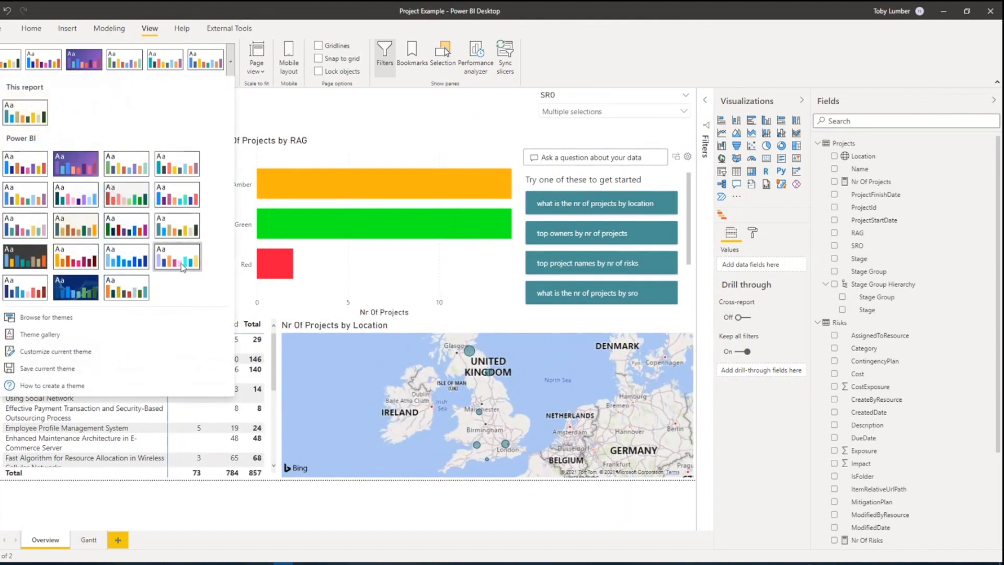
click(181, 264)
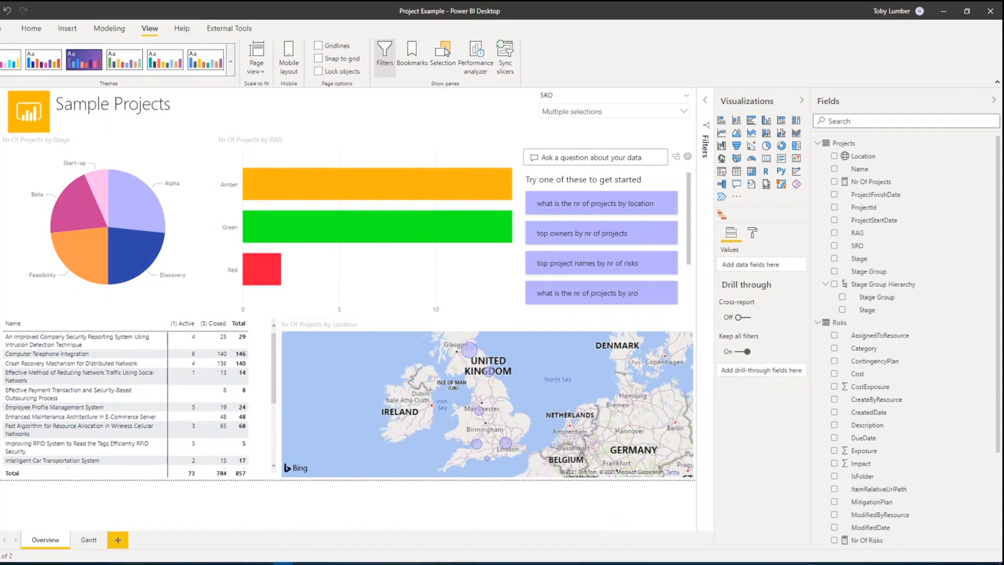
- Publish the report to My workspace and open Project Example in the Power BI service in the browser
click(24, 31)
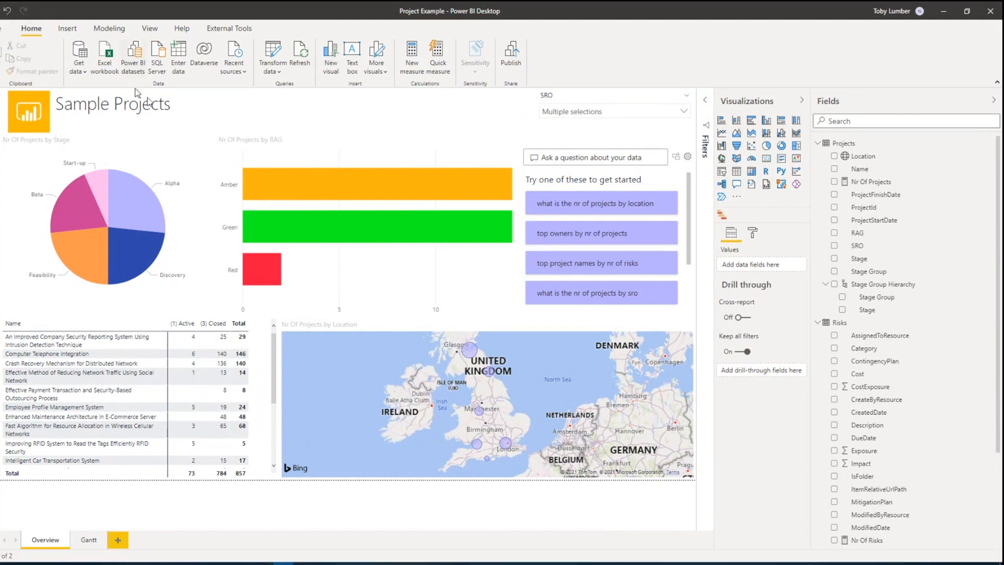
click(511, 56)
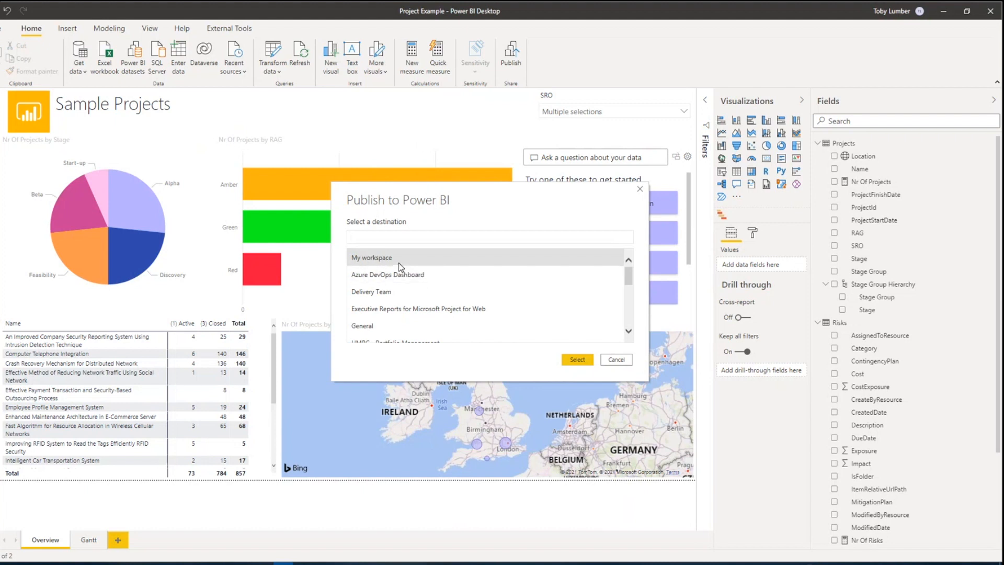
click(385, 258)
click(579, 360)
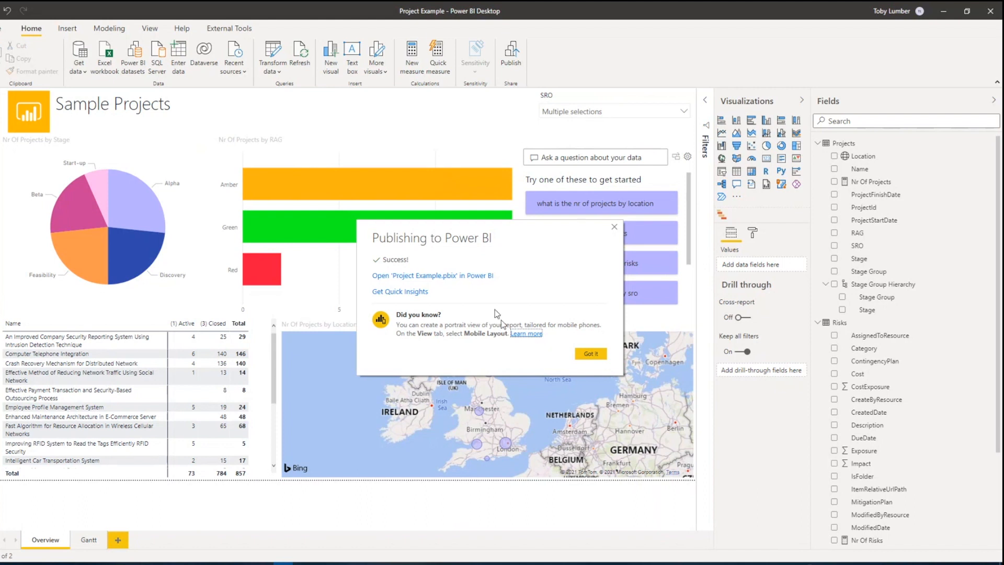
click(467, 276)
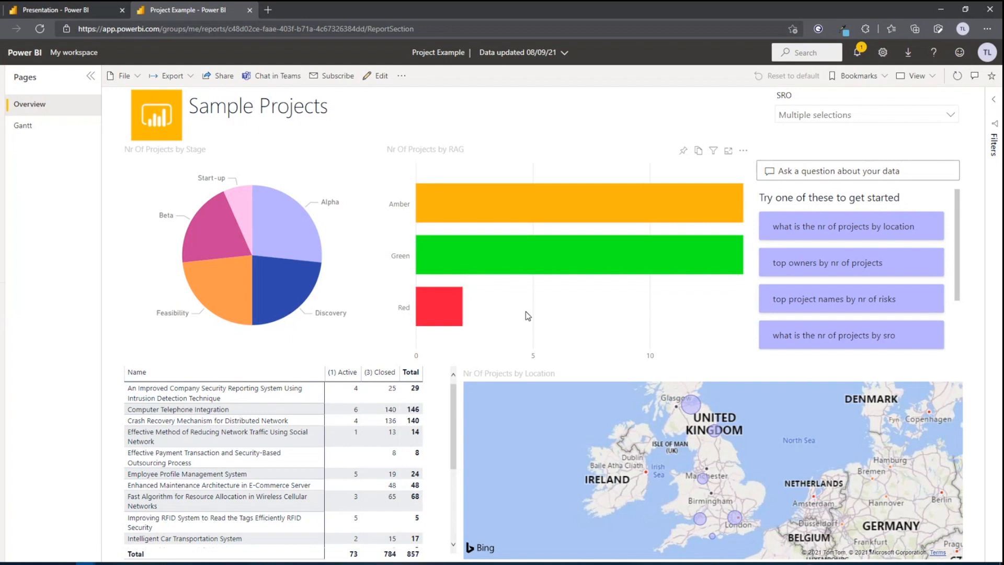
- Check the published report's export options and sort the Nr Of Projects by RAG chart in ascending order
click(188, 80)
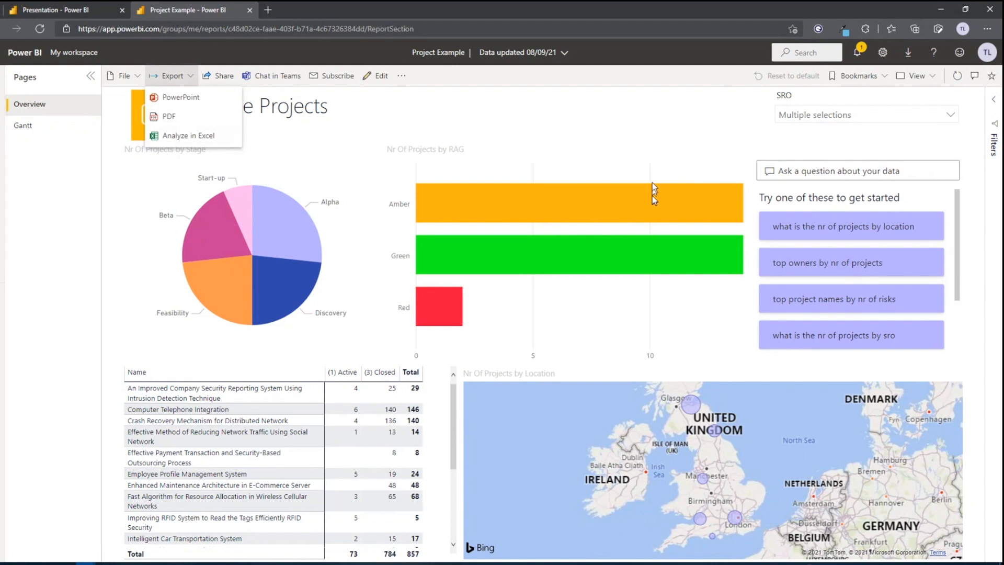
click(648, 123)
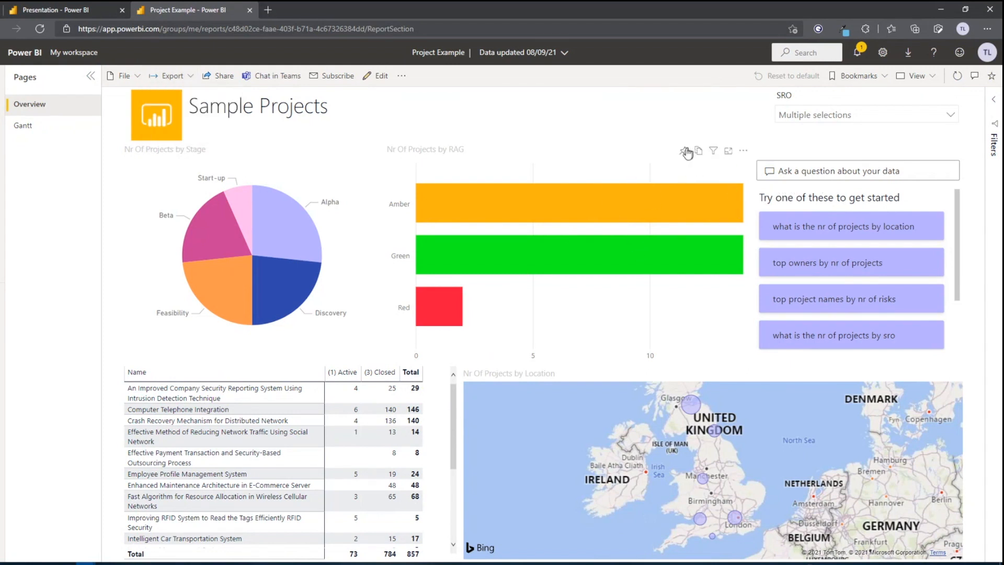
click(743, 151)
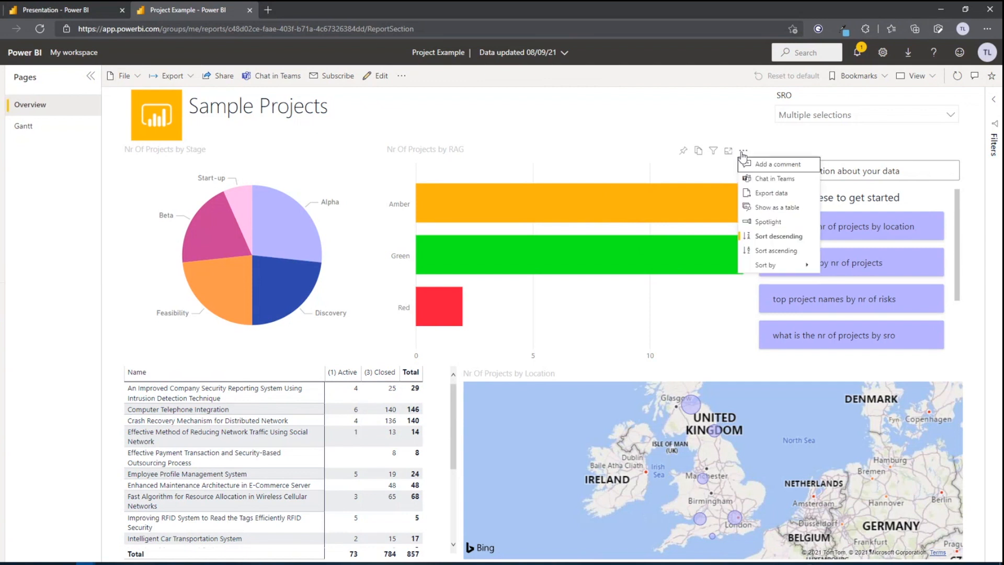
click(772, 251)
click(743, 153)
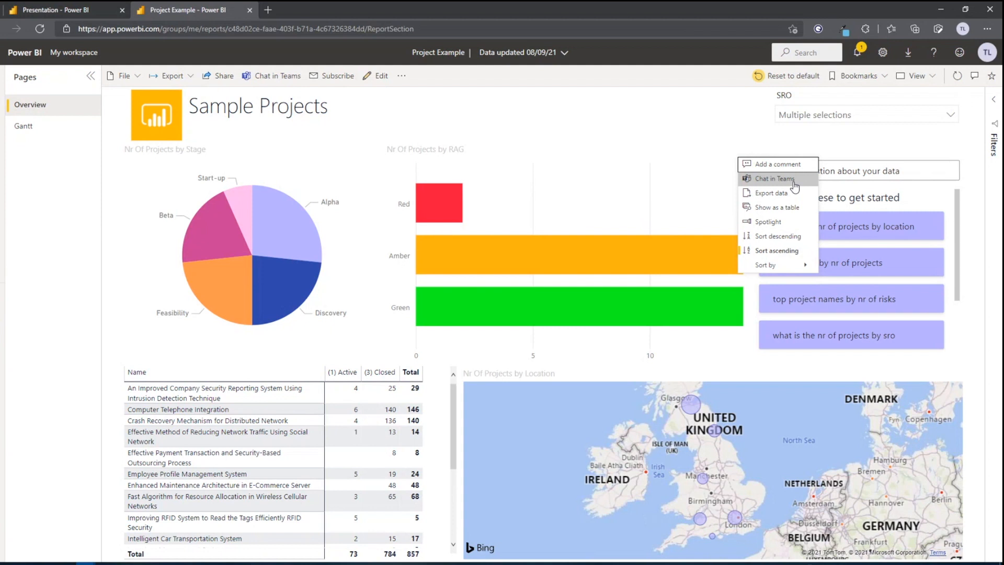
- Filter the published Overview page to the single SRO listed third in the slicer, counting the blank entry
click(818, 118)
click(818, 118)
click(819, 118)
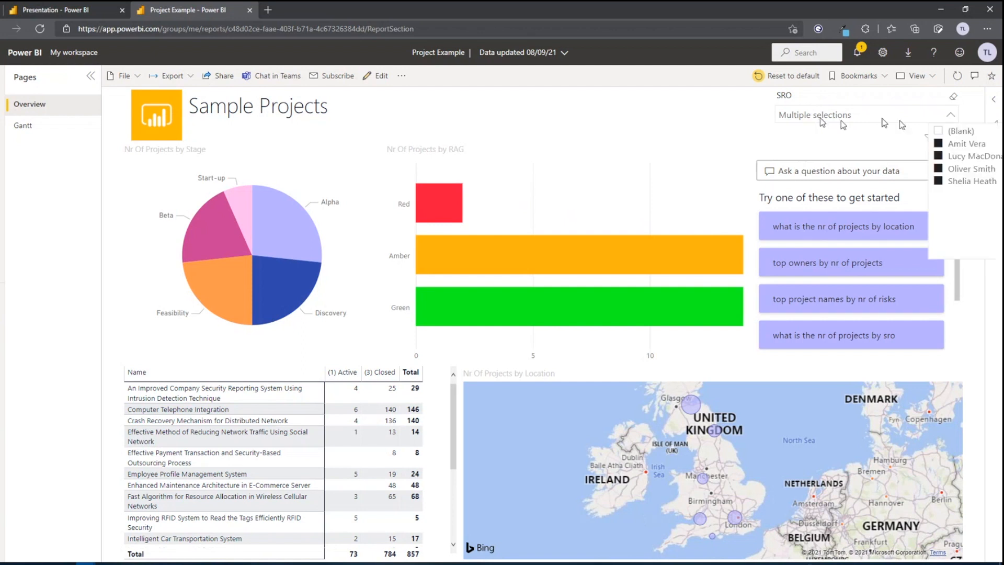
click(958, 131)
click(949, 157)
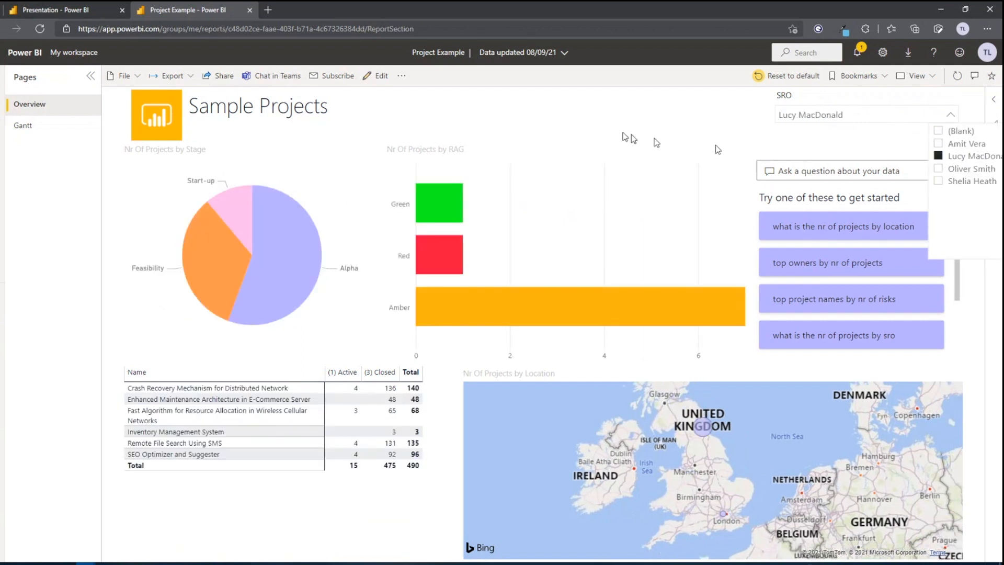
- Close the SRO slicer's list and check the additional options of the Nr Of Projects by RAG chart
click(602, 107)
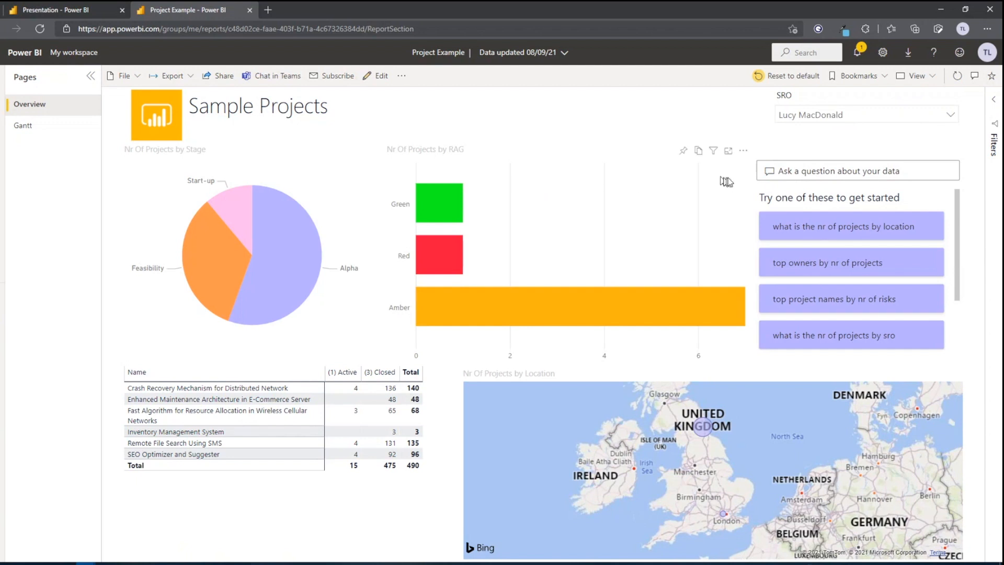
click(744, 152)
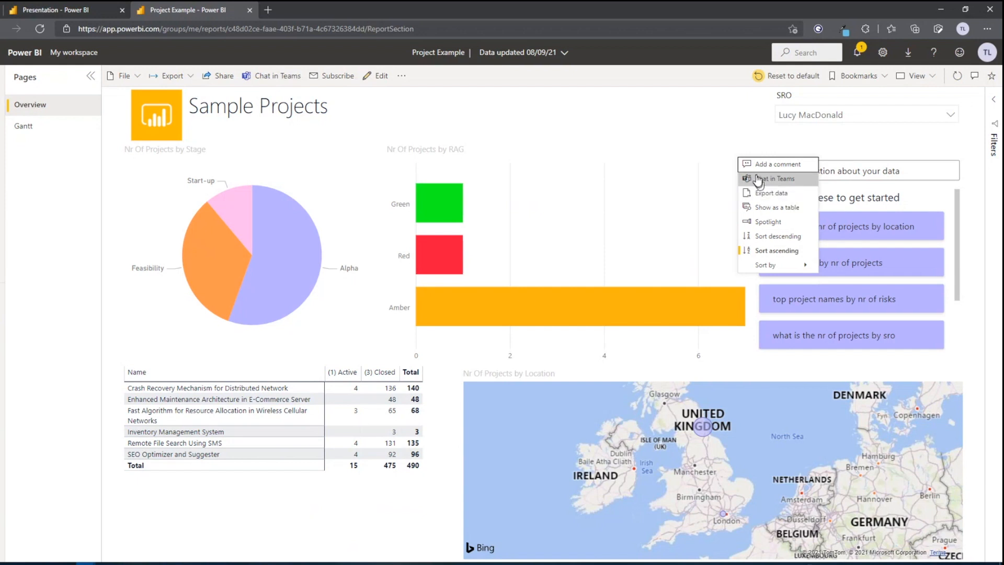
click(351, 360)
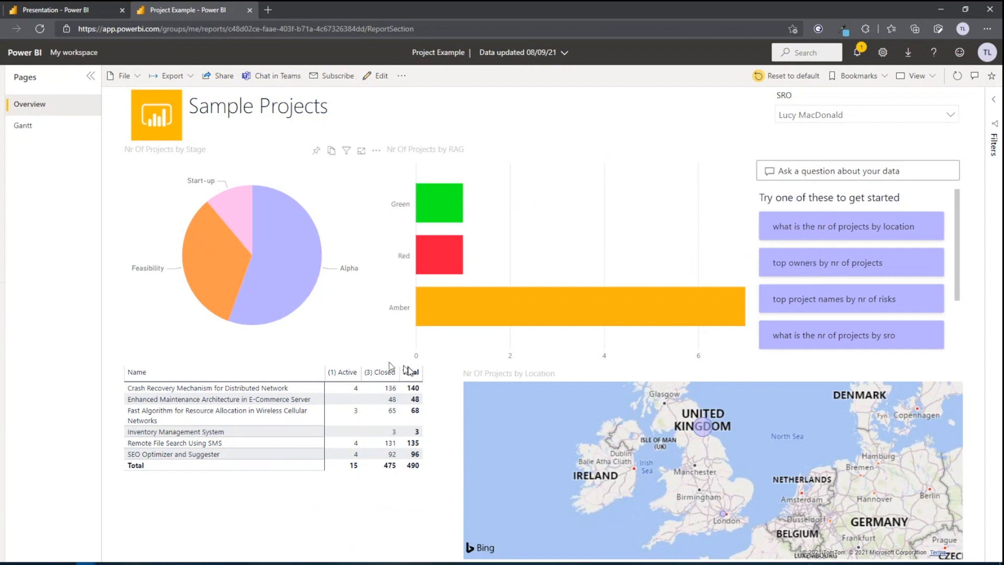
- View the project table with Active and Closed columns in focus mode, and look at the Gantt page before returning to Overview
click(440, 356)
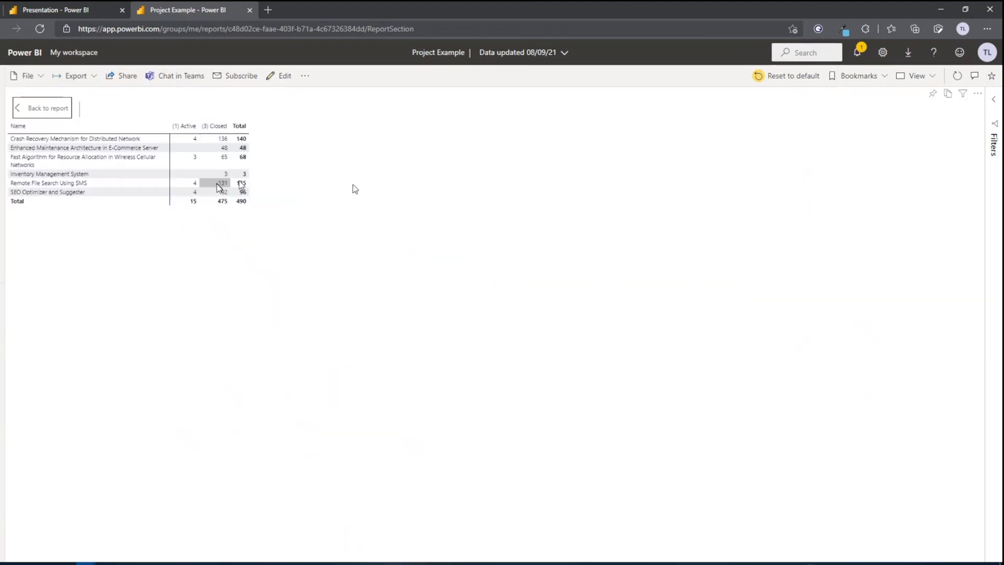
click(39, 108)
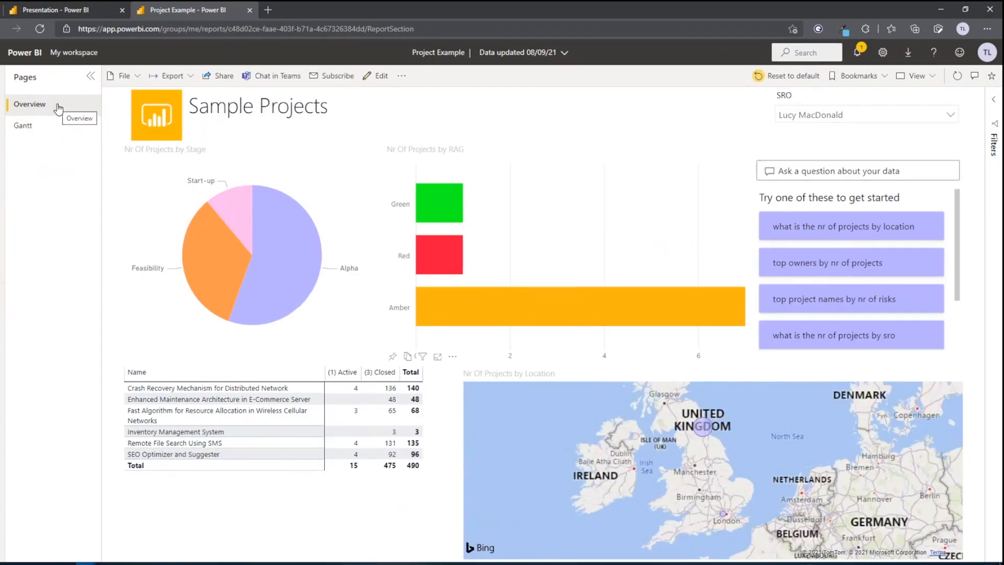
click(50, 127)
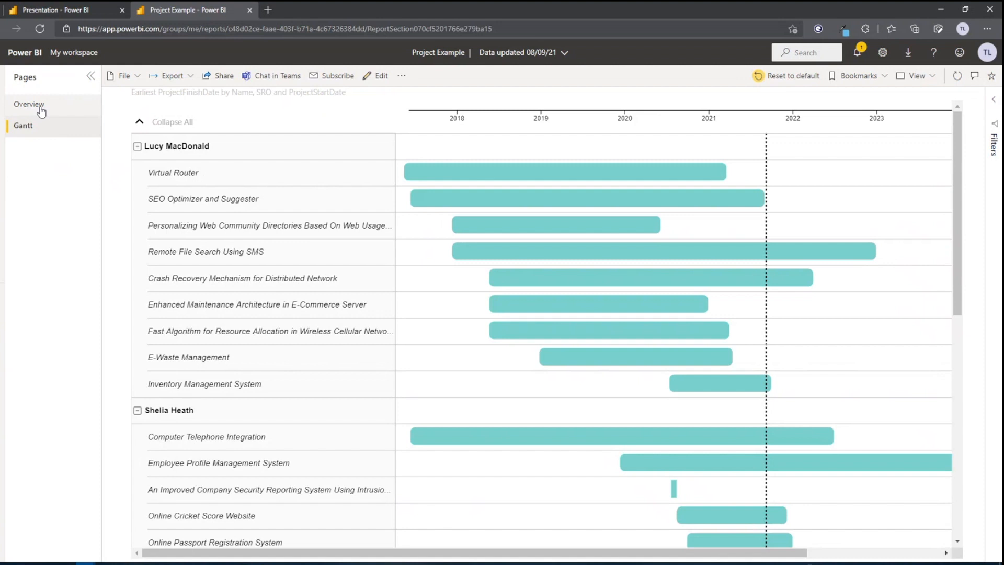
click(41, 109)
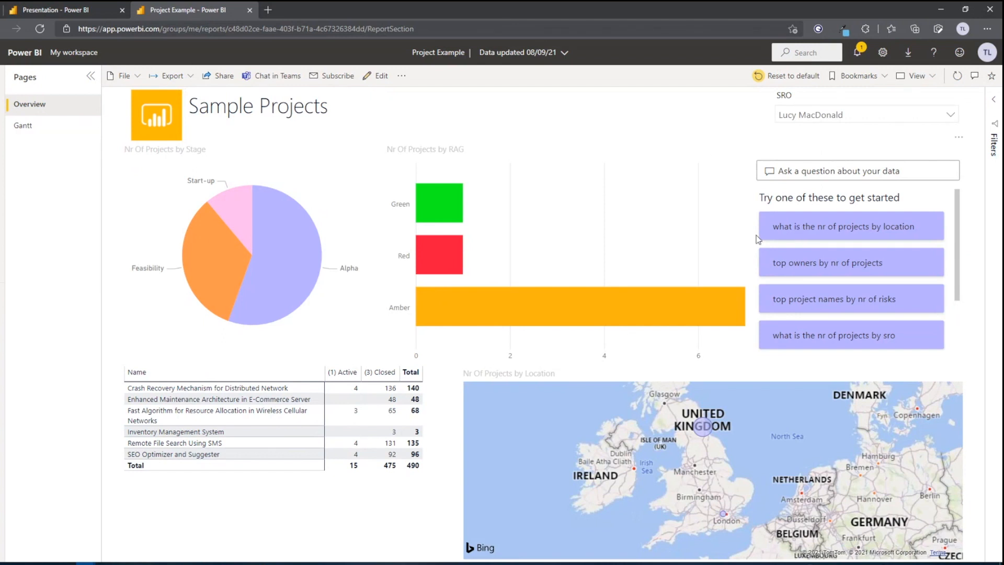
- Clear the SRO slicer's selection so the Overview page covers all SROs
click(869, 167)
click(950, 114)
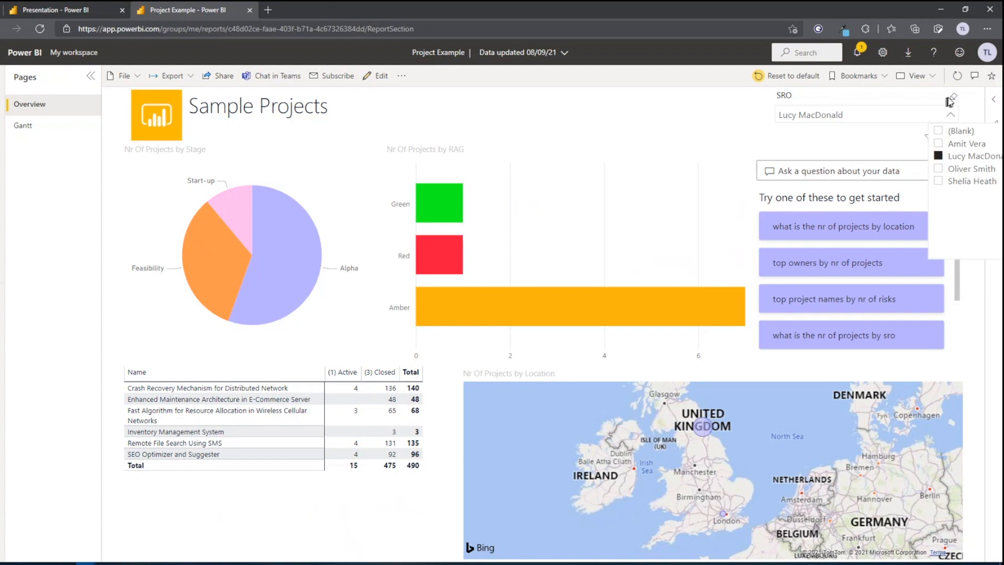
click(951, 99)
- Ask the Q&A visual for "number of projects by sro" and inspect the bars of the resulting chart
click(822, 172)
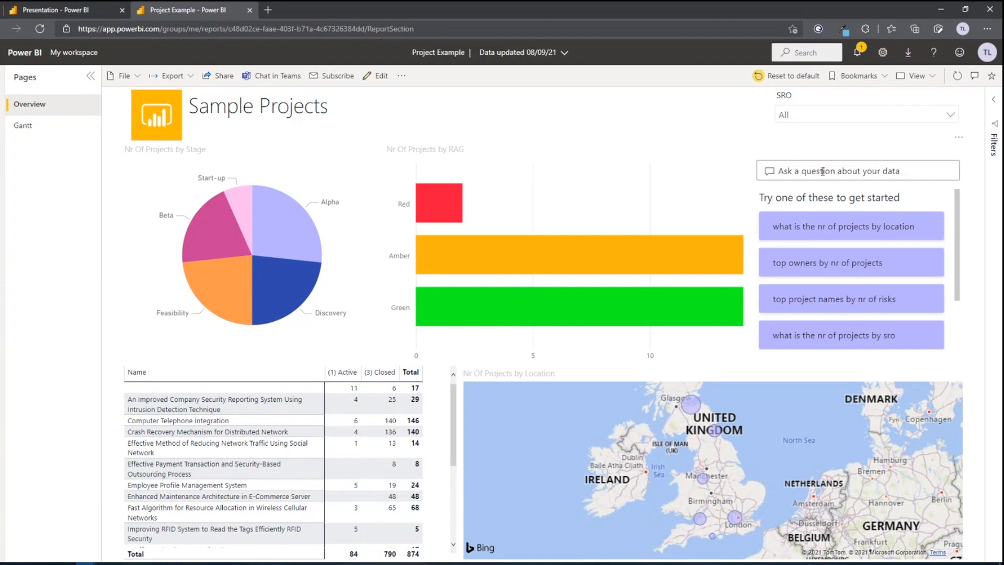
click(822, 171)
text(number of )
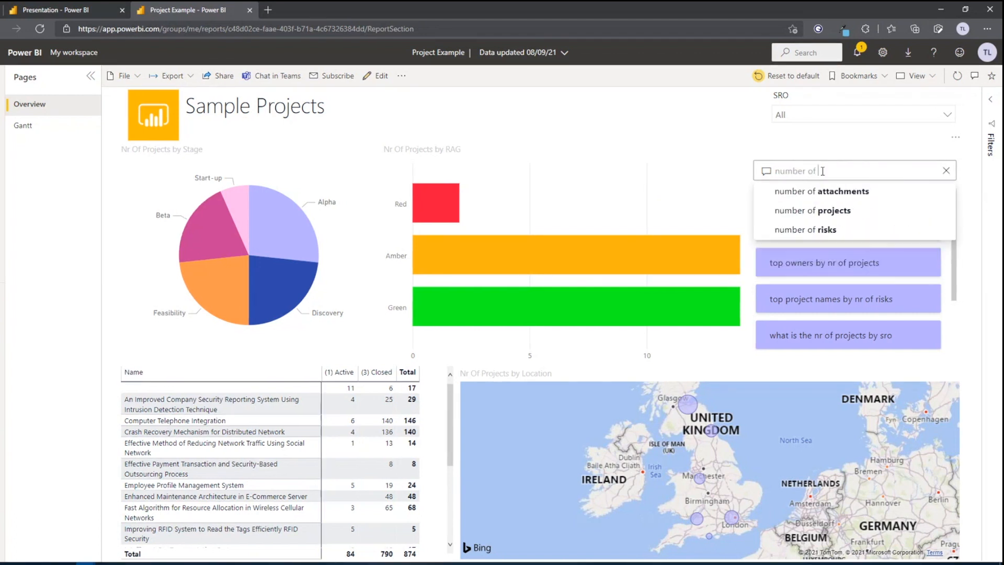
text(project)
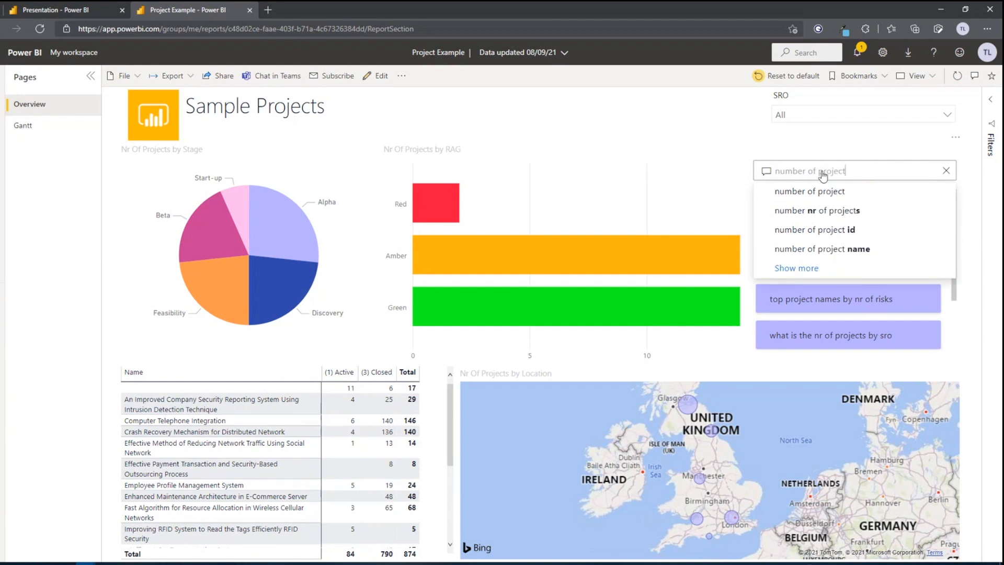
text(s by )
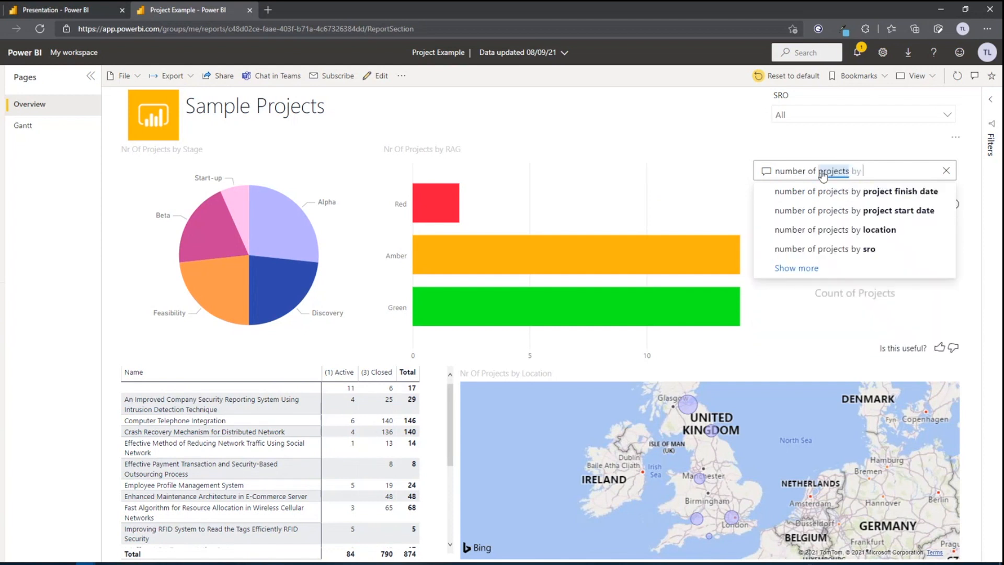
text(sr)
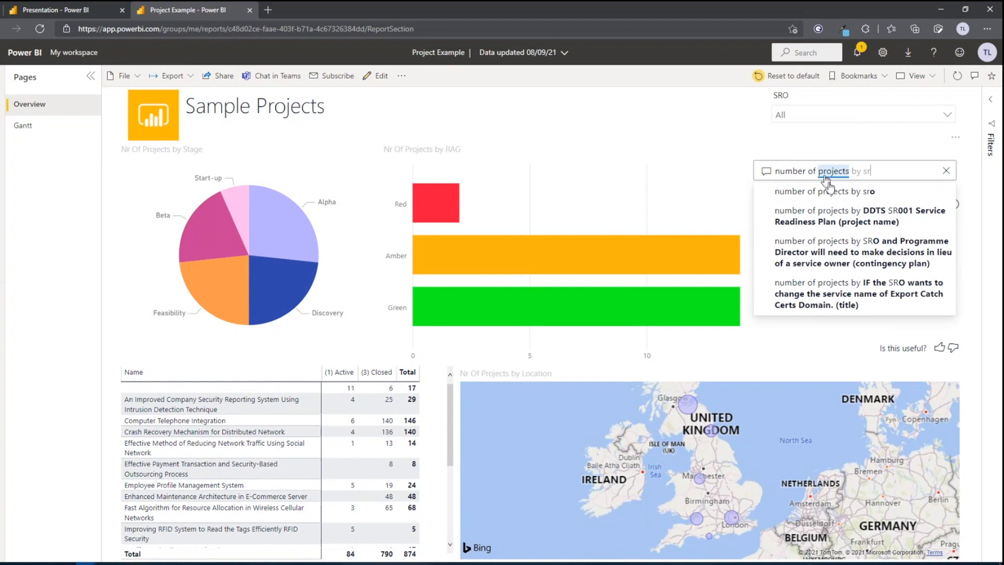
click(847, 200)
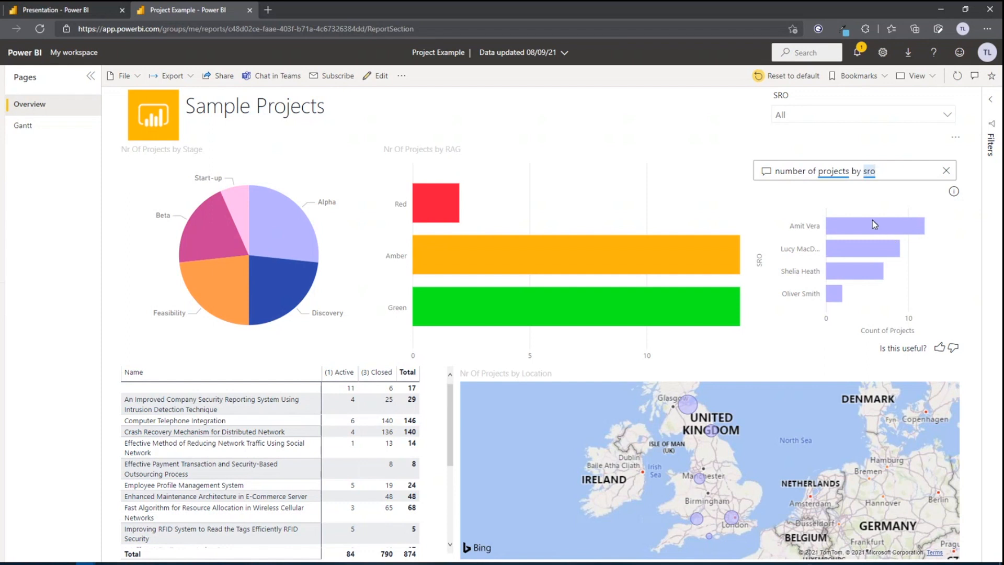
mouse_move(874, 225)
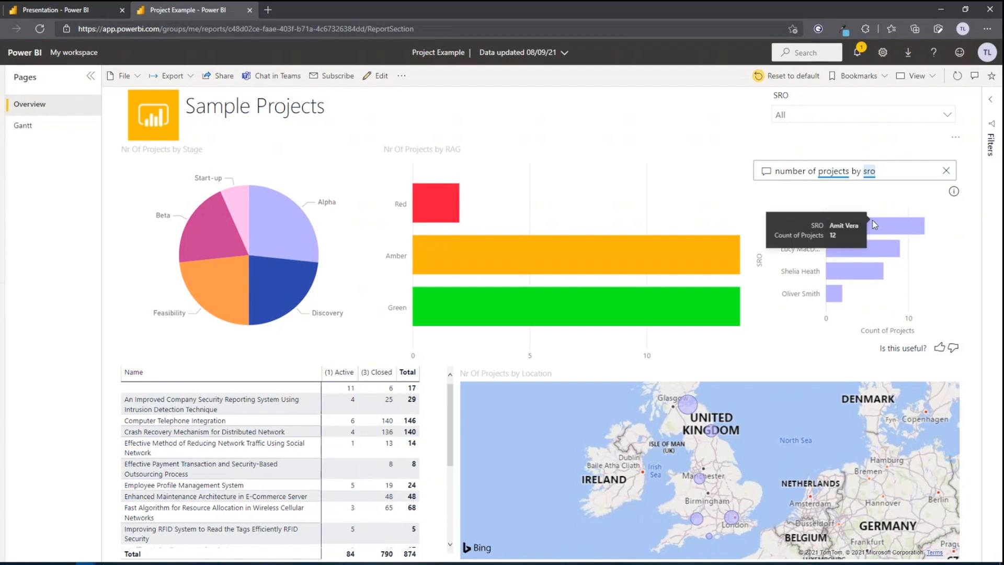
mouse_move(873, 257)
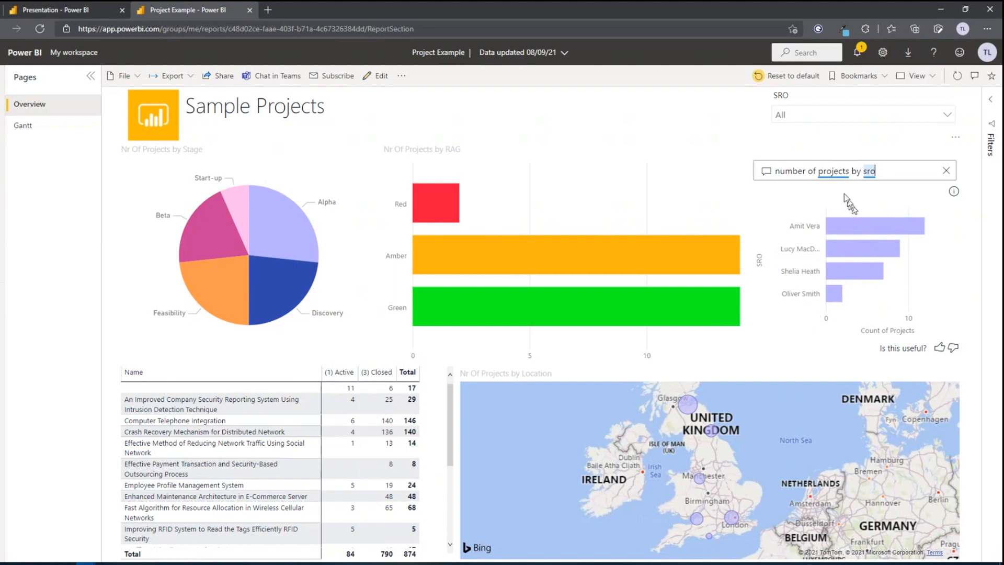
- Change the Q&A question to "number of risk by sro"
drag(876, 172, 819, 177)
text(risk)
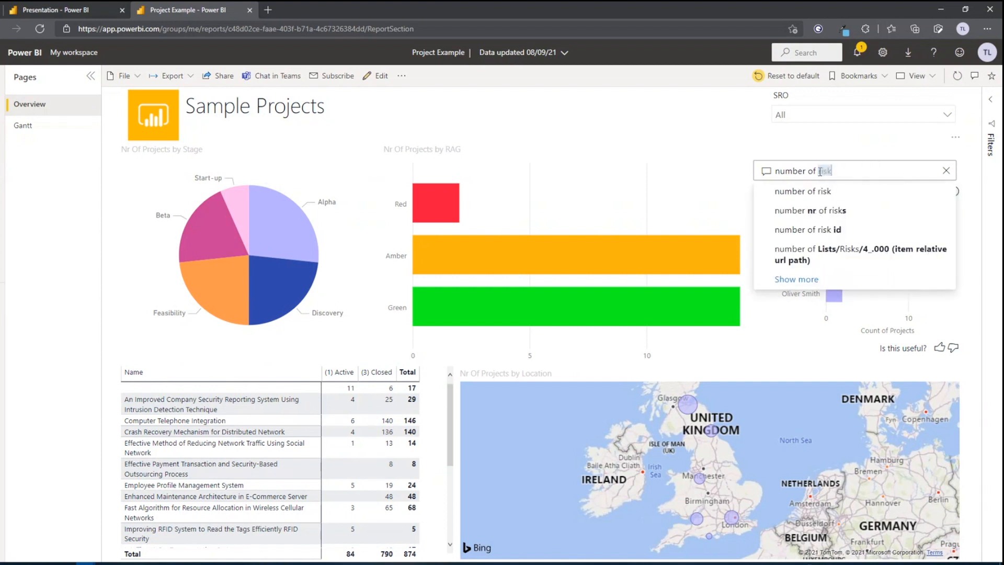
text( by sro)
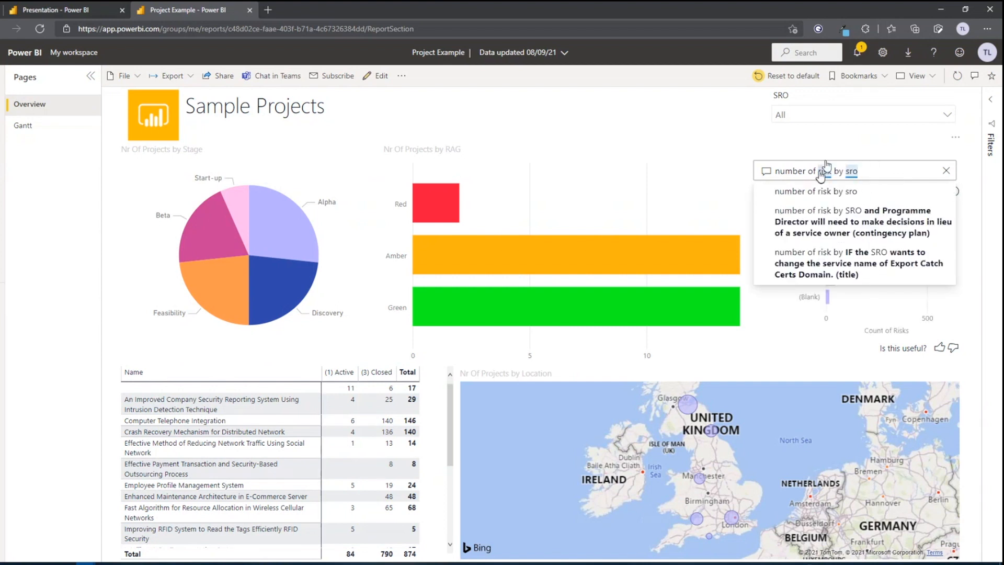
click(831, 194)
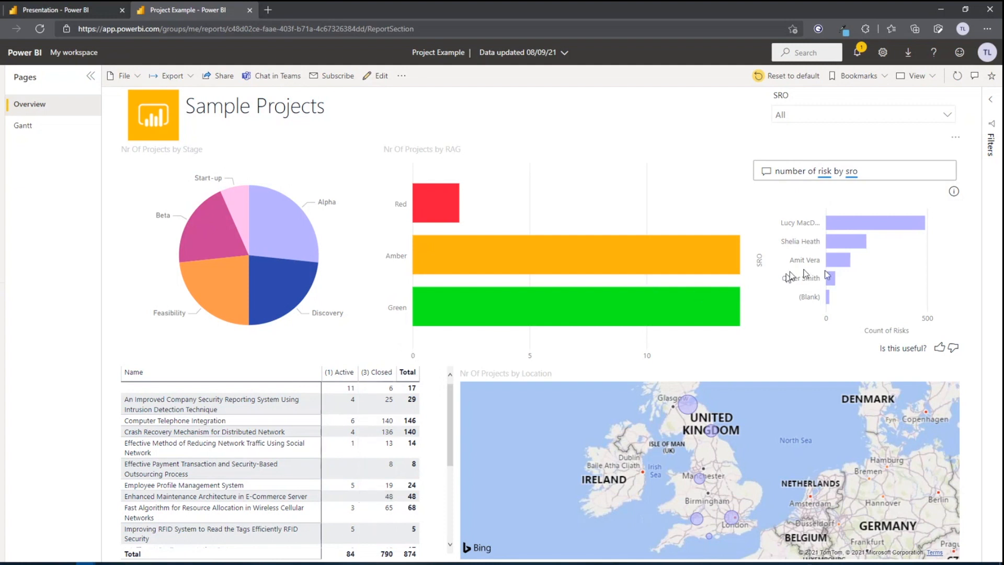
- Ask the Q&A visual for "number of projects by rag where rag is Red" and compare the answer with the RAG chart's Red bar
click(879, 176)
drag(869, 170, 818, 171)
text(projects by)
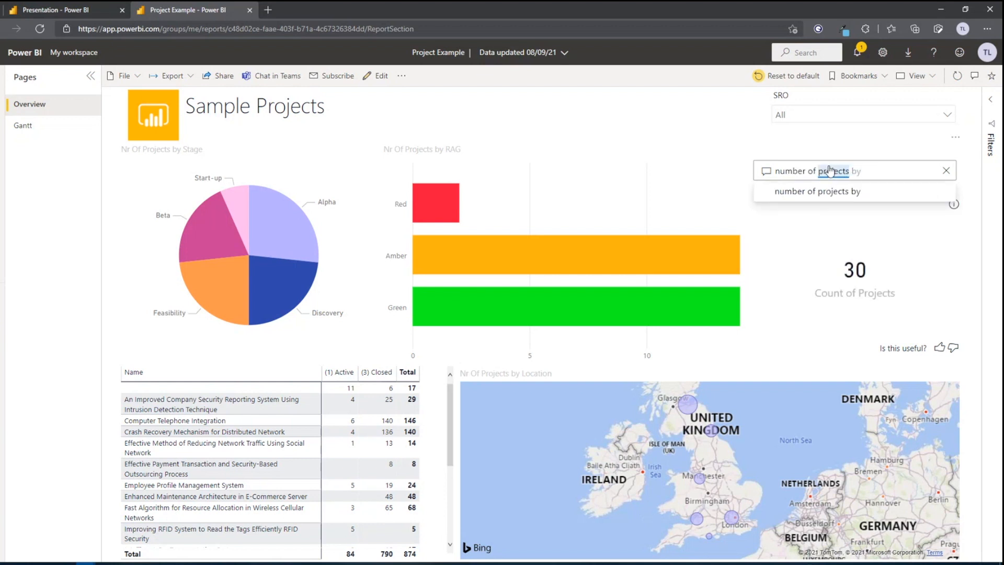
text( rag)
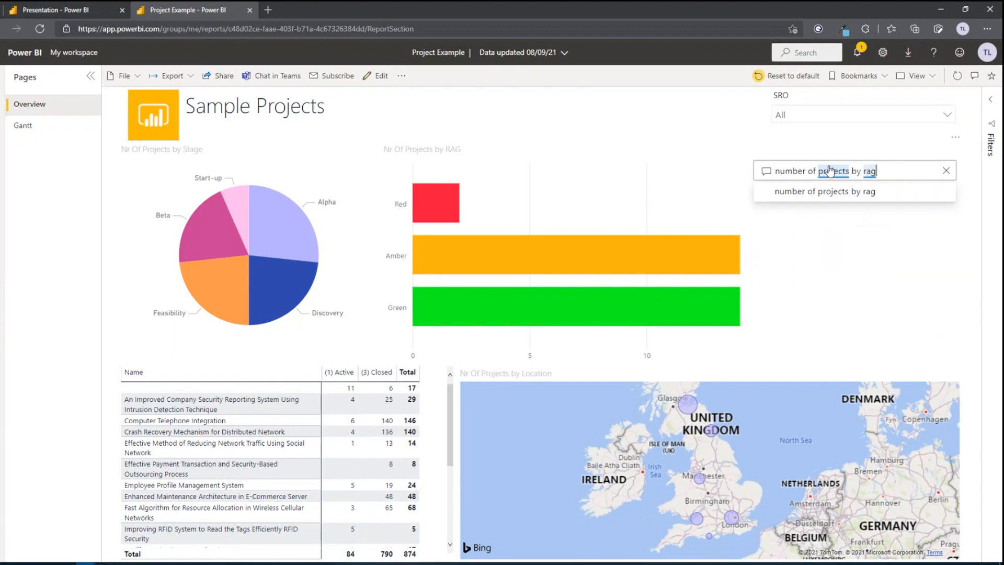
text( where)
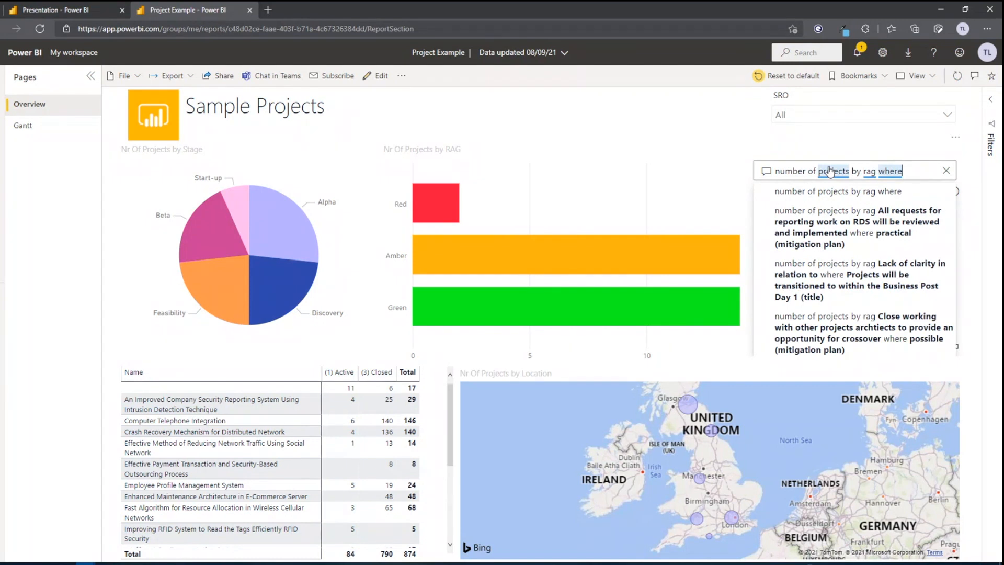
text( rag )
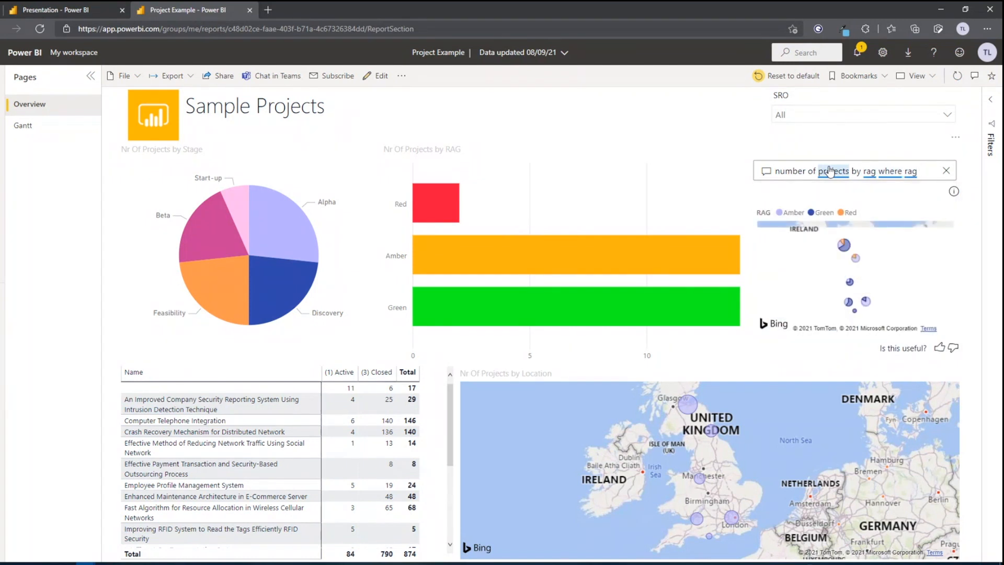
text(is re)
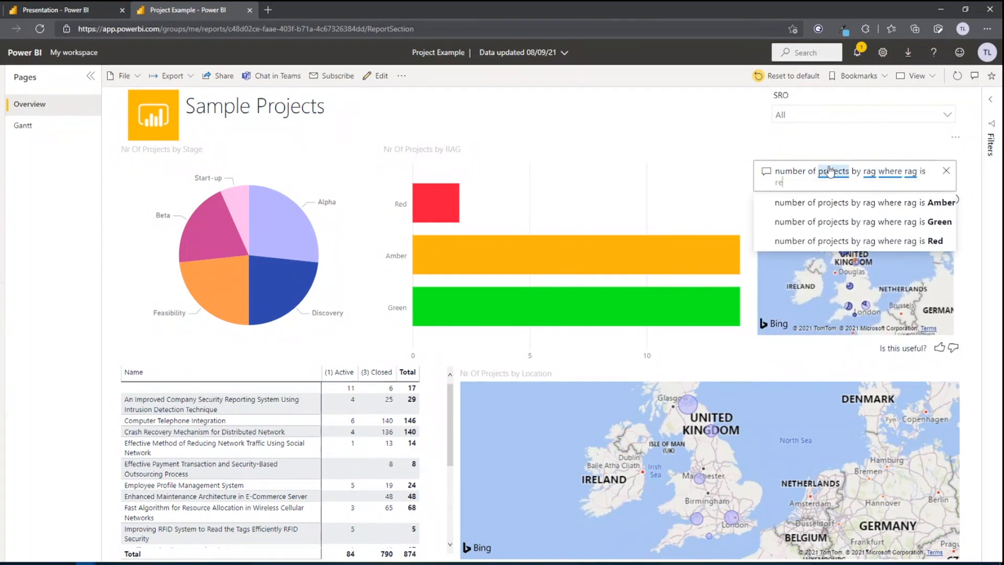
click(813, 202)
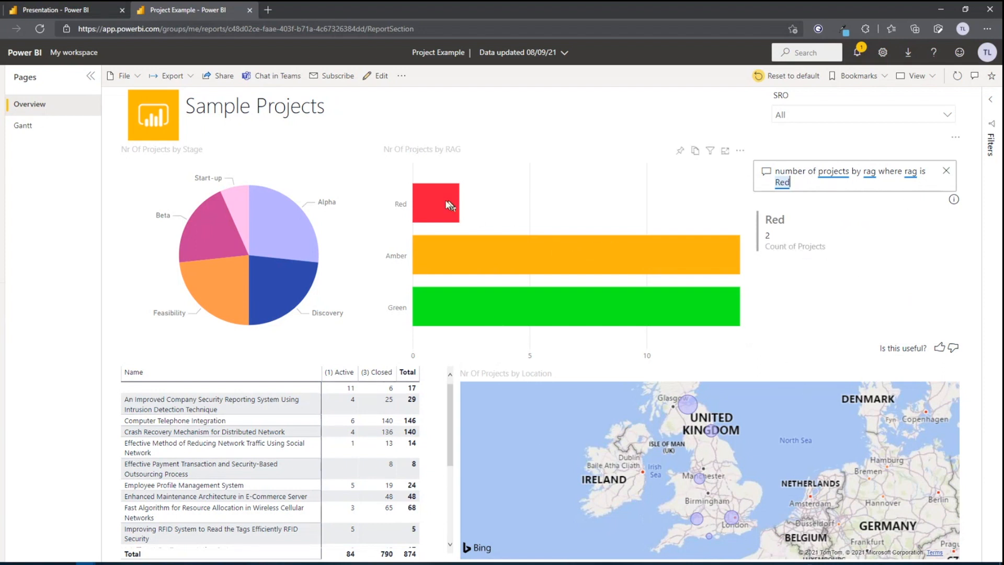
mouse_move(436, 204)
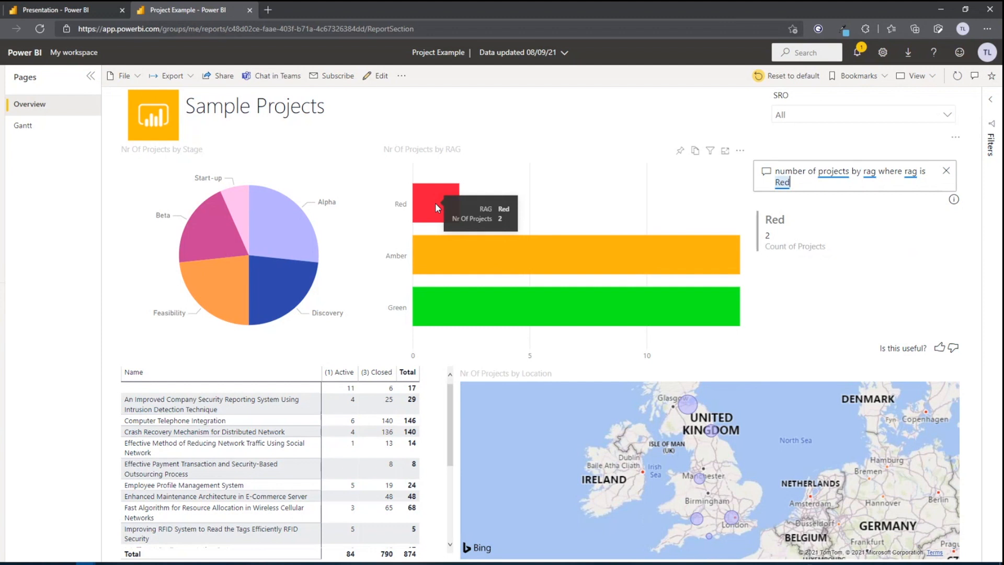